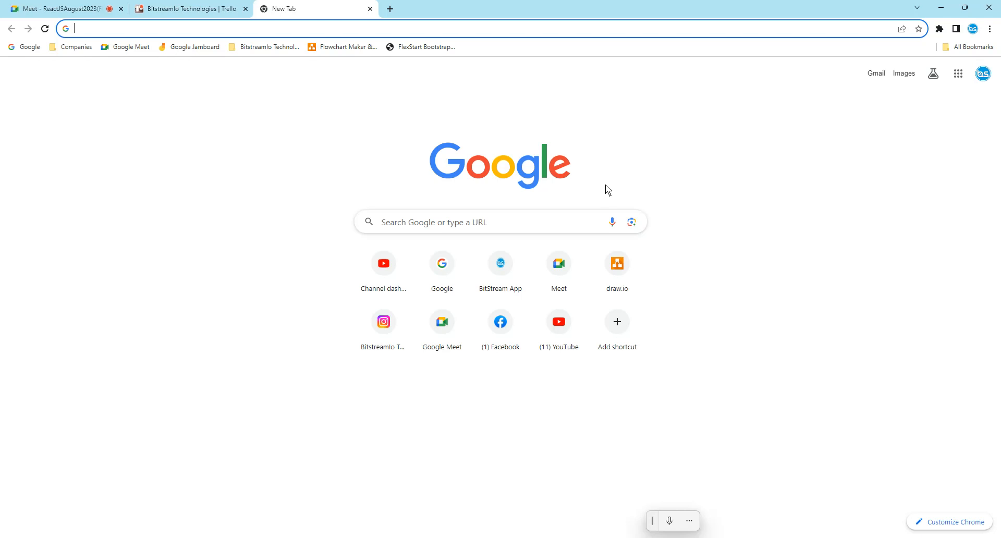
pyautogui.click(391, 9)
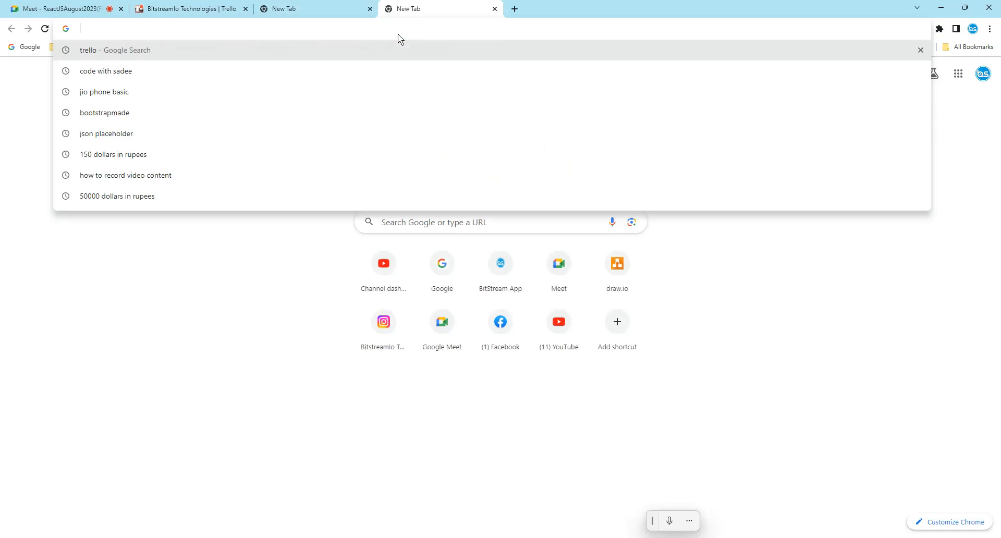
pyautogui.write('githun')
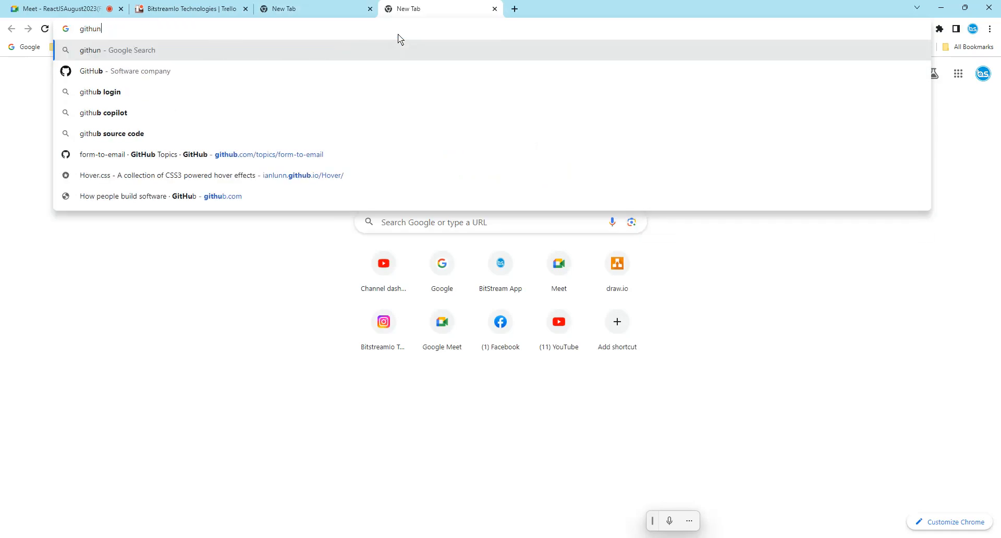
pyautogui.press('BackSpace')
pyautogui.write('b')
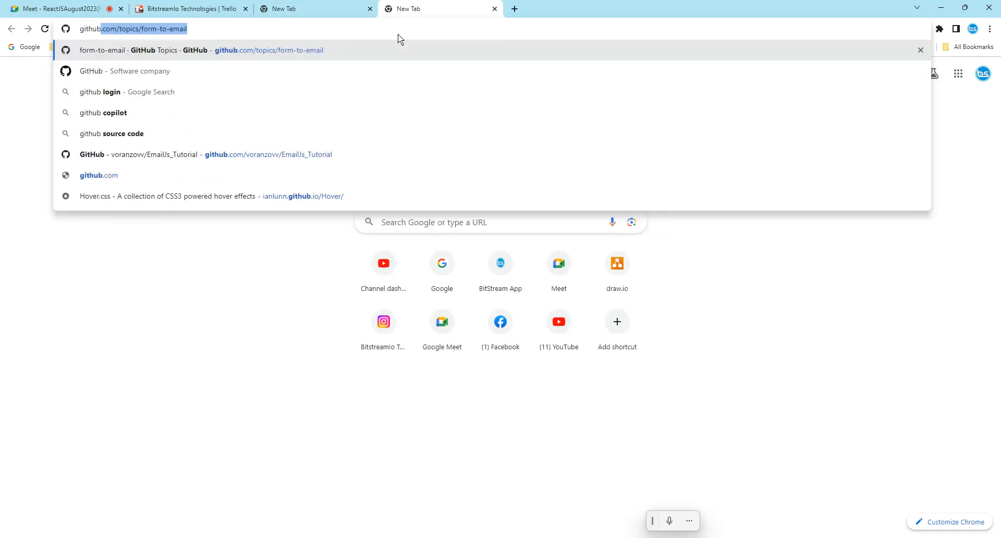
pyautogui.press('BackSpace')
pyautogui.press('BackSpace')
pyautogui.press('BackSpace')
pyautogui.press('BackSpace')
pyautogui.press('BackSpace')
pyautogui.press('BackSpace')
pyautogui.press('BackSpace')
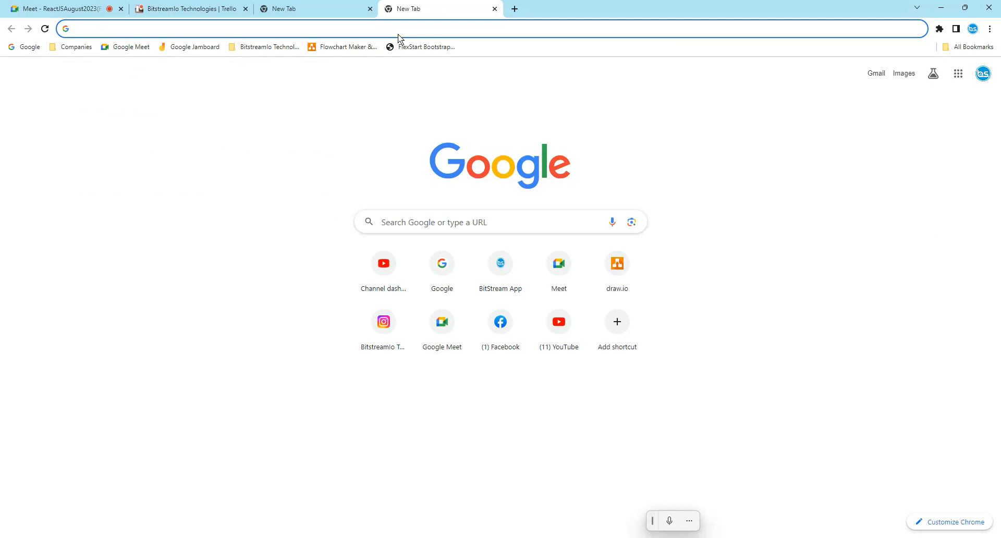
pyautogui.write('gitlab')
pyautogui.press('Return')
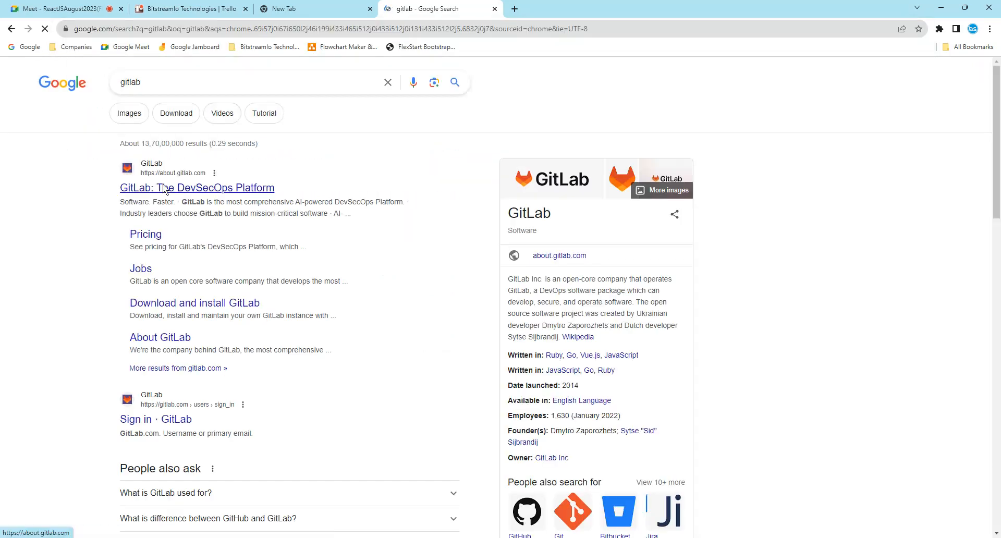
pyautogui.click(192, 183)
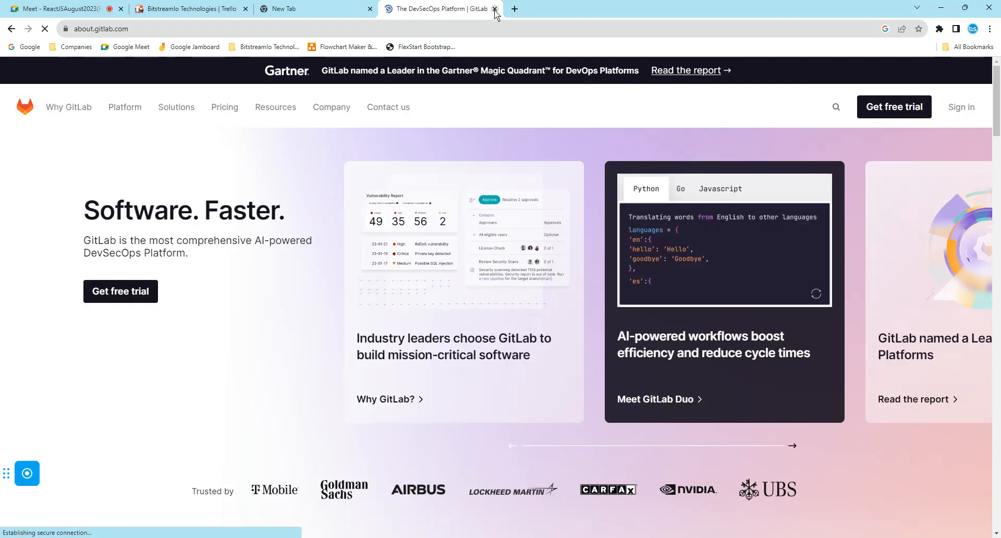
pyautogui.click(495, 10)
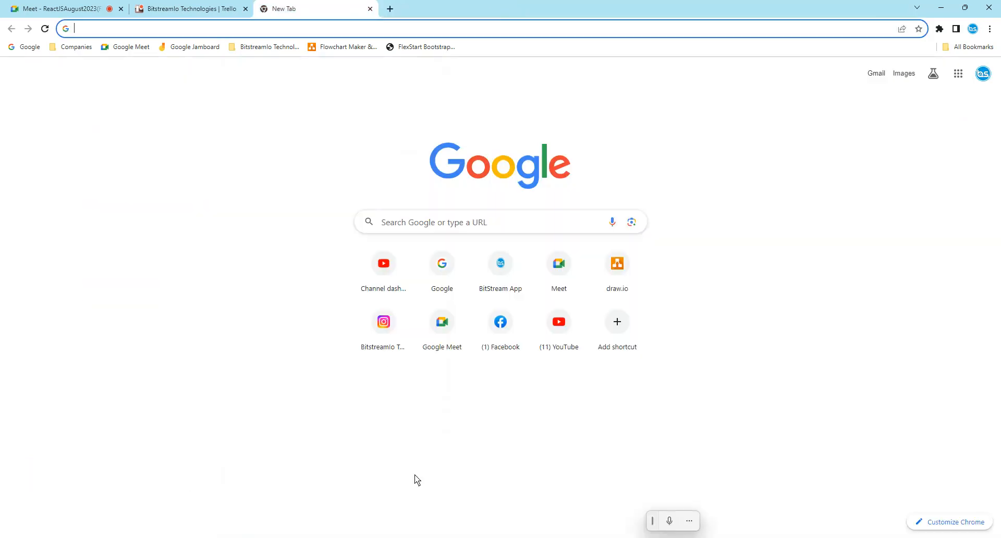
# - Switch to the other Chrome window and open GitLab's sign-in page
pyautogui.click(412, 537)
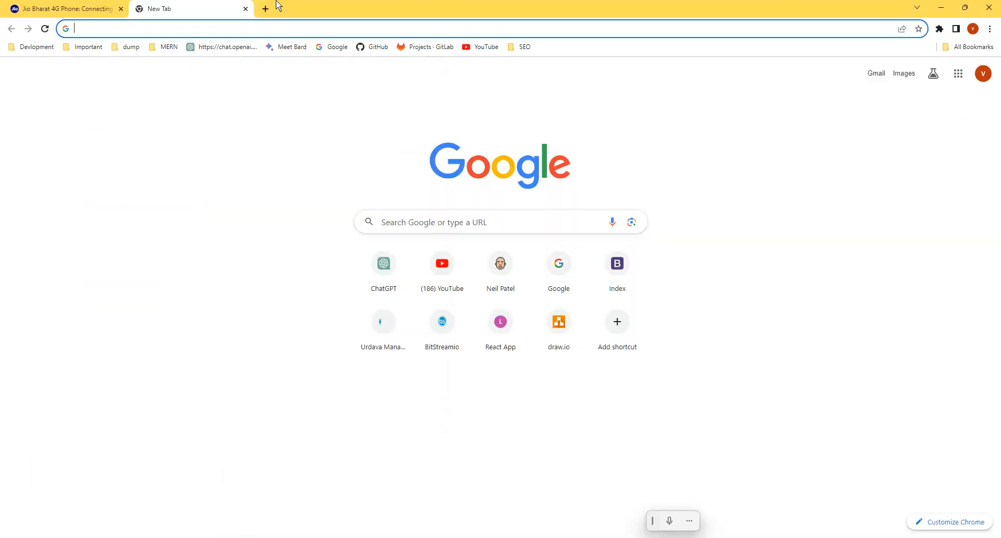
pyautogui.click(437, 48)
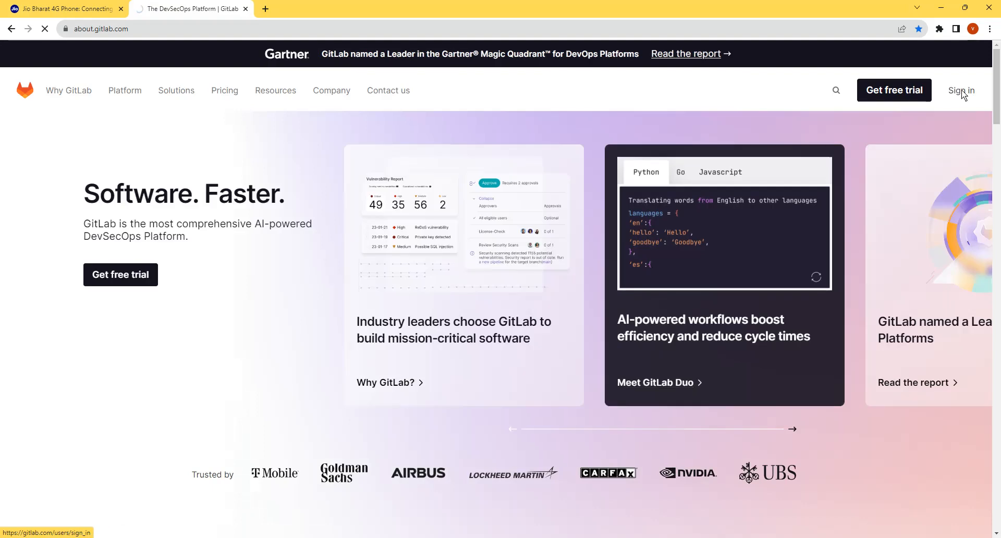
pyautogui.click(961, 90)
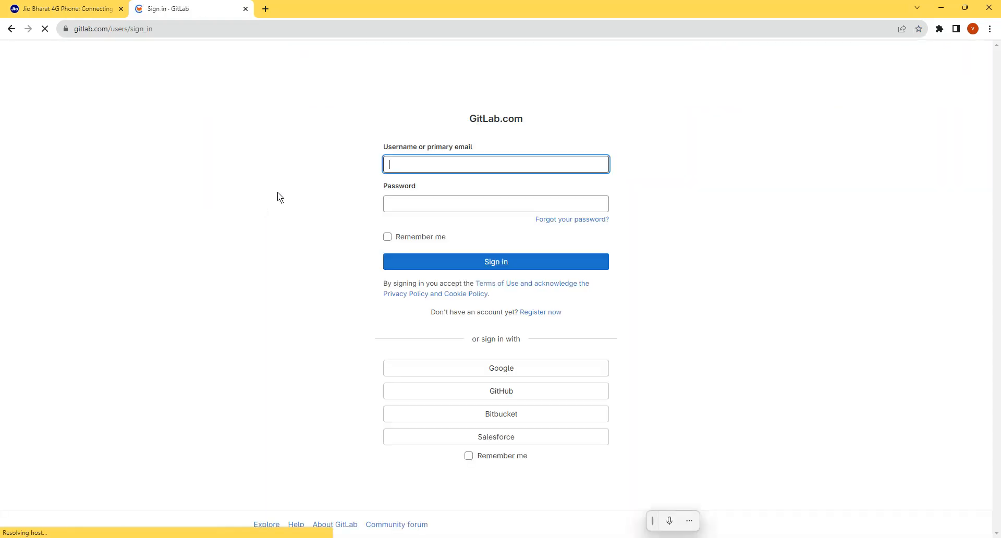
# - Sign in to GitLab with the account's saved e-mail address and the account password
pyautogui.click(414, 165)
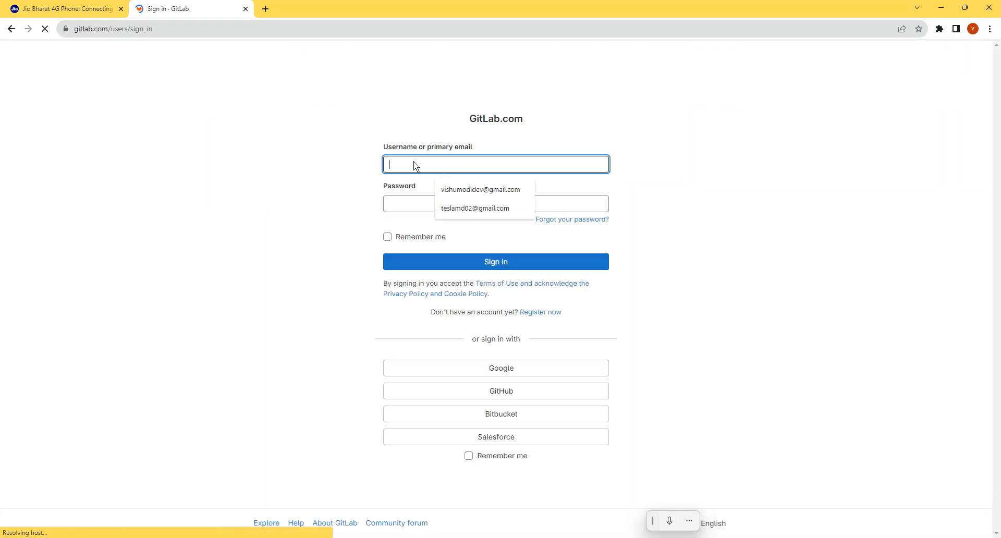
pyautogui.click(480, 190)
pyautogui.click(418, 204)
pyautogui.write('••')
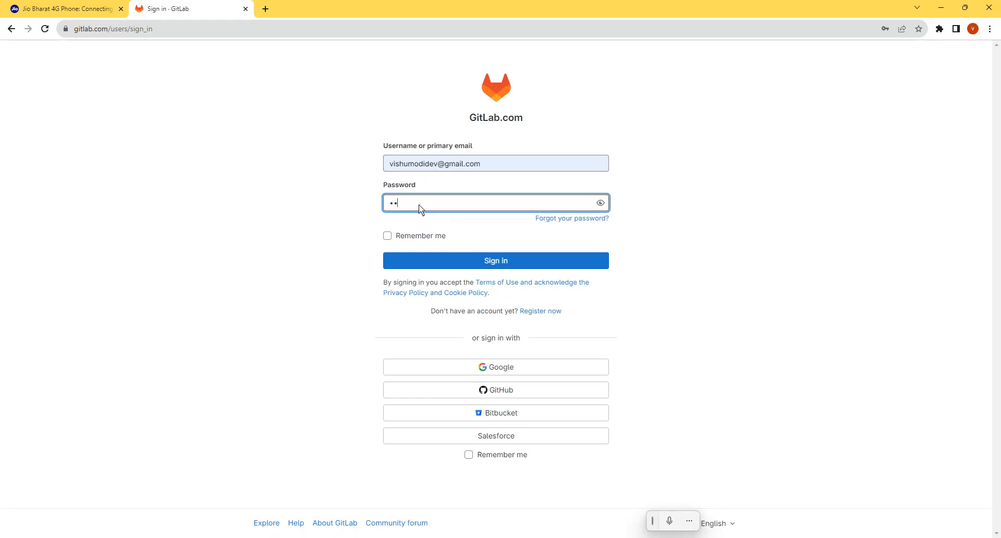
pyautogui.write('••••••••')
pyautogui.press('Return')
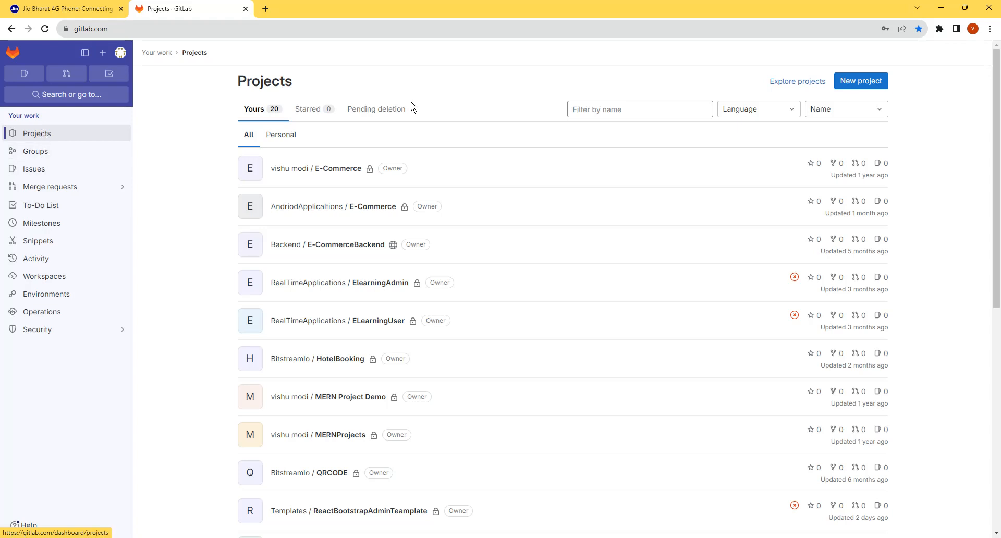
# - Start a new blank project and name it MyWebsite
pyautogui.click(853, 82)
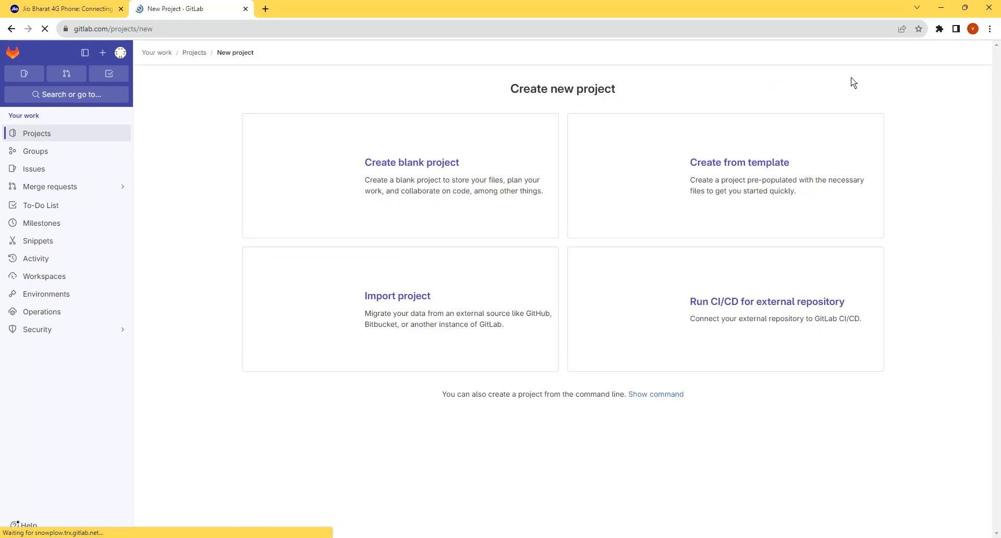
pyautogui.click(402, 179)
pyautogui.click(287, 152)
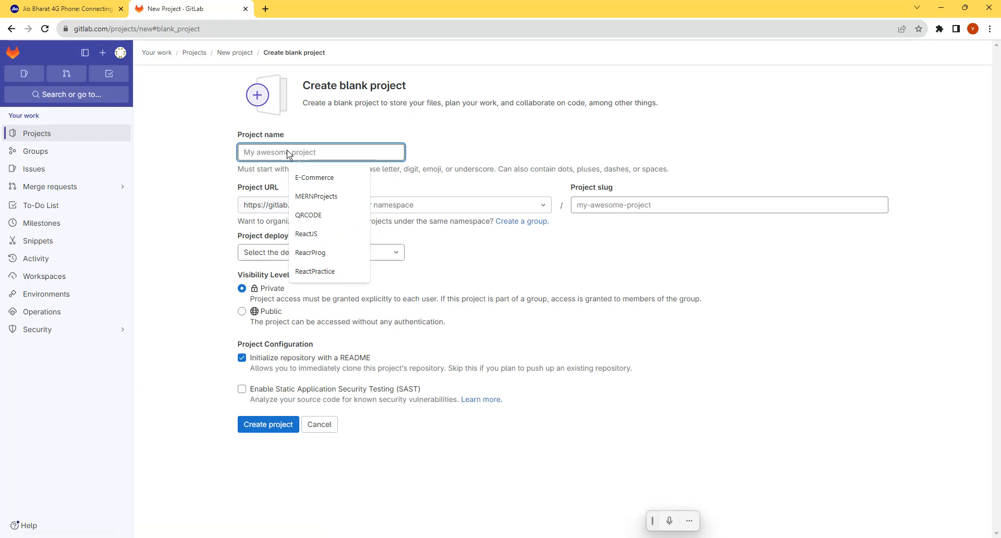
pyautogui.write('MyWebsite')
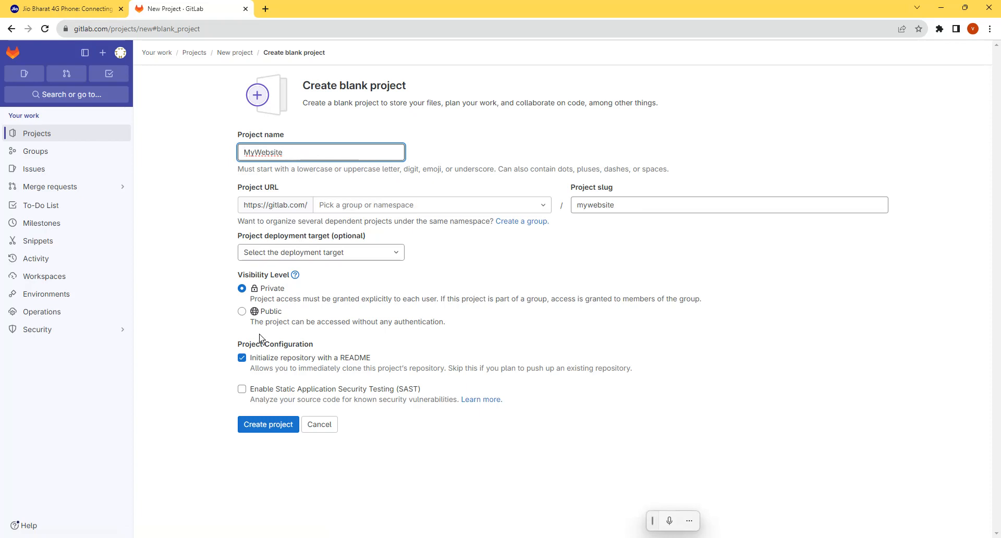
# - Set the project's visibility to Public, choose the personal user namespace for its URL, and create the project
pyautogui.click(242, 311)
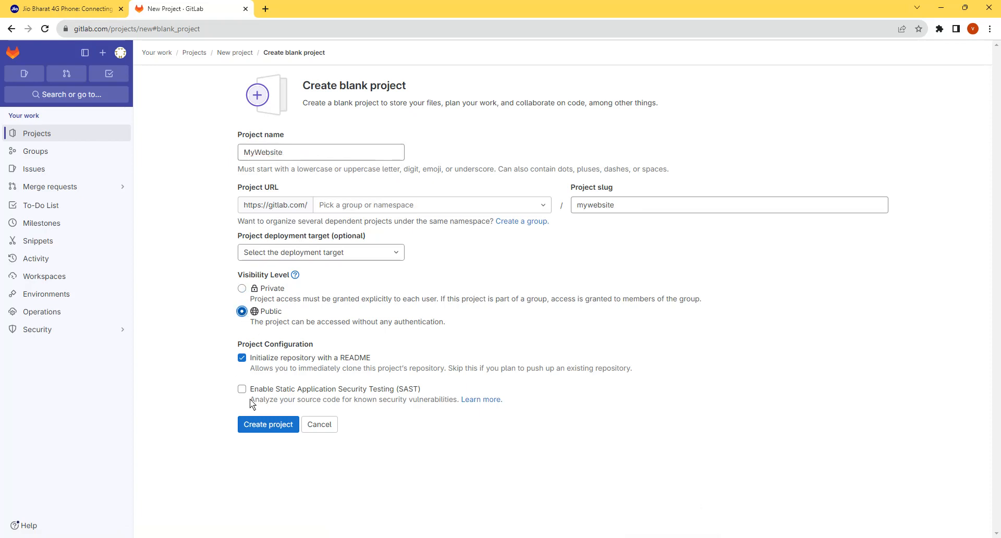
pyautogui.click(266, 426)
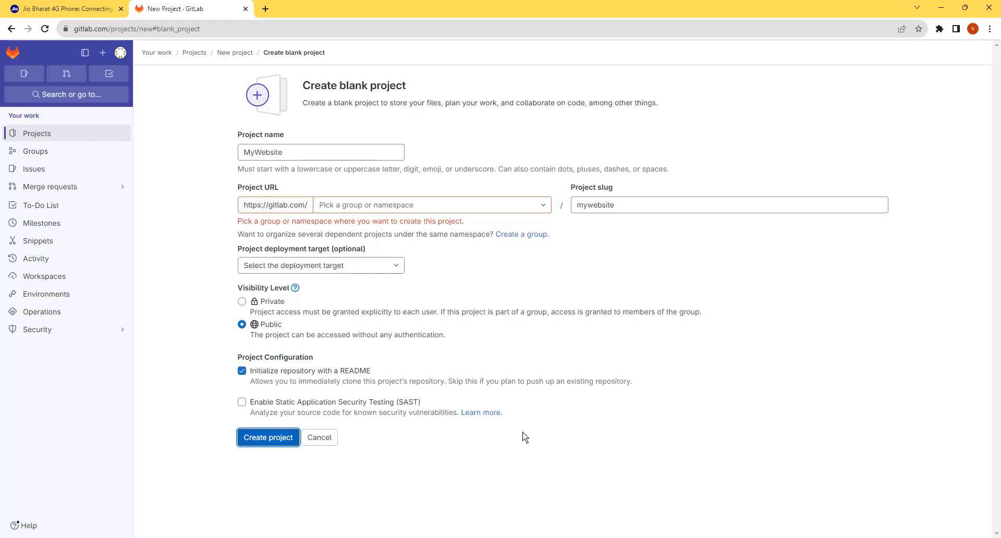
pyautogui.click(371, 202)
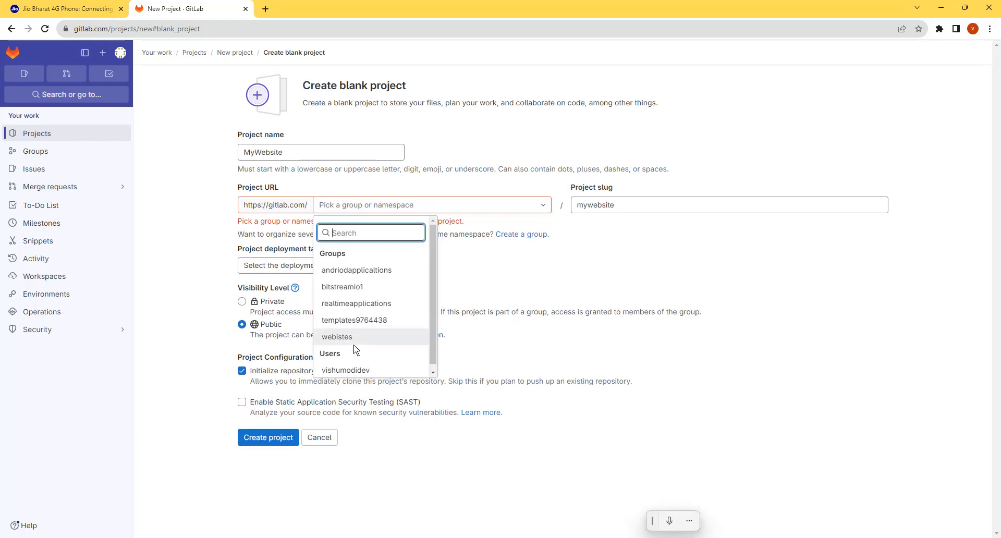
pyautogui.click(351, 370)
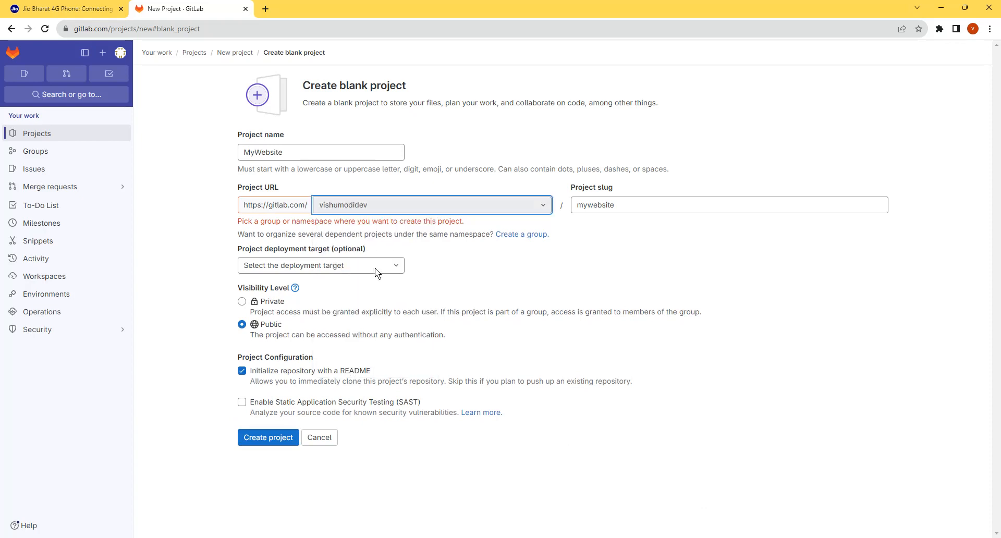
pyautogui.click(266, 440)
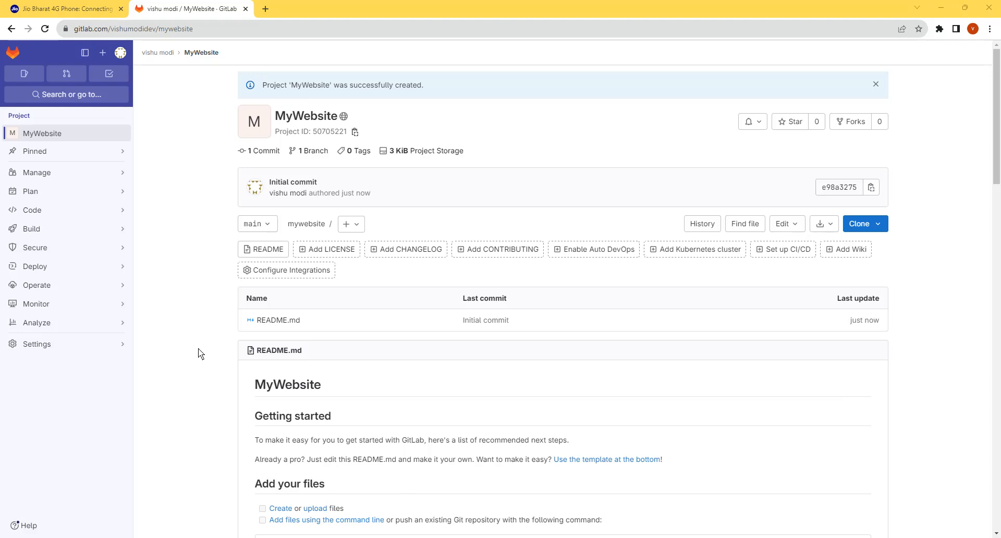
# - Switch to File Explorer and open the folder D:\Bitstreamio\TrainingBatches\Aug2023
pyautogui.press('super+e')
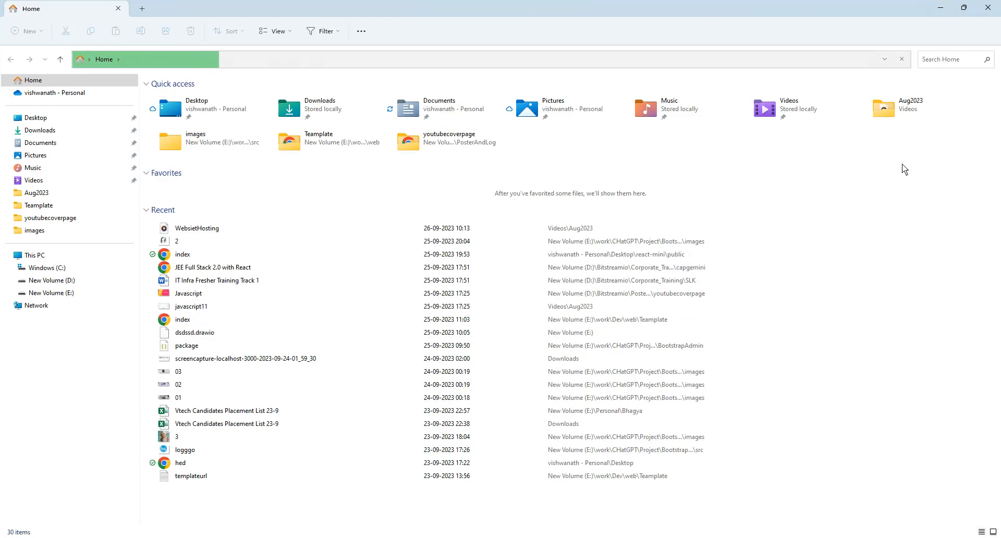
pyautogui.click(52, 255)
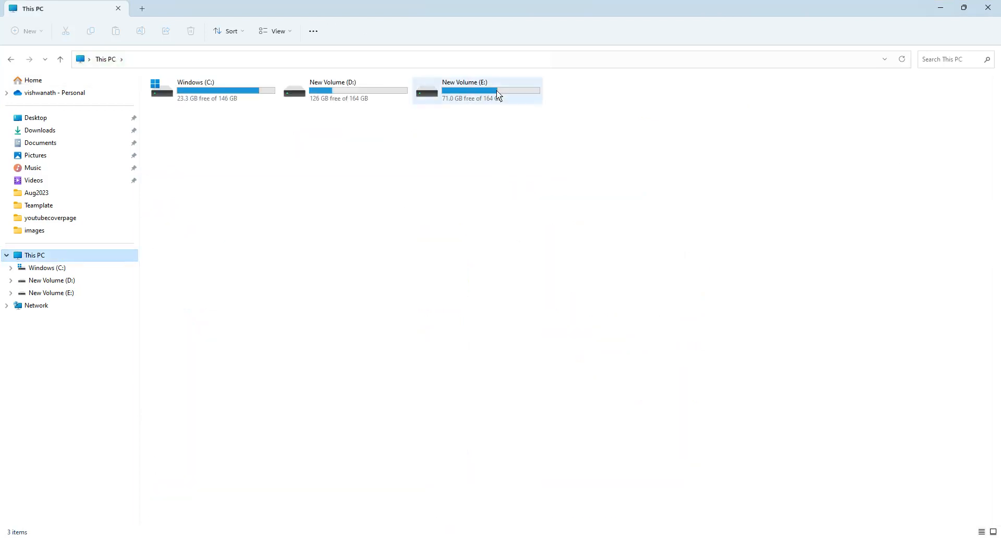
pyautogui.click(496, 92)
pyautogui.doubleClick(496, 90)
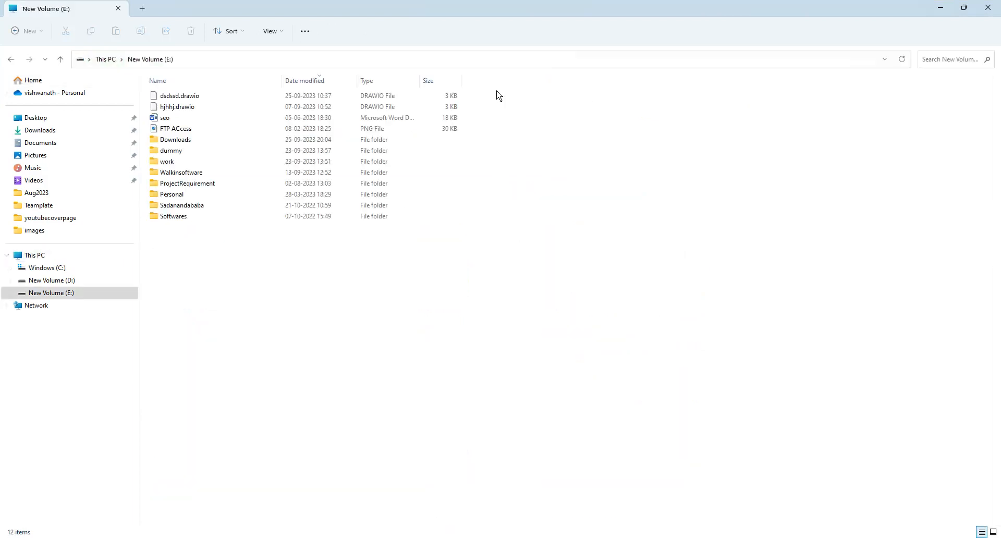
pyautogui.click(72, 283)
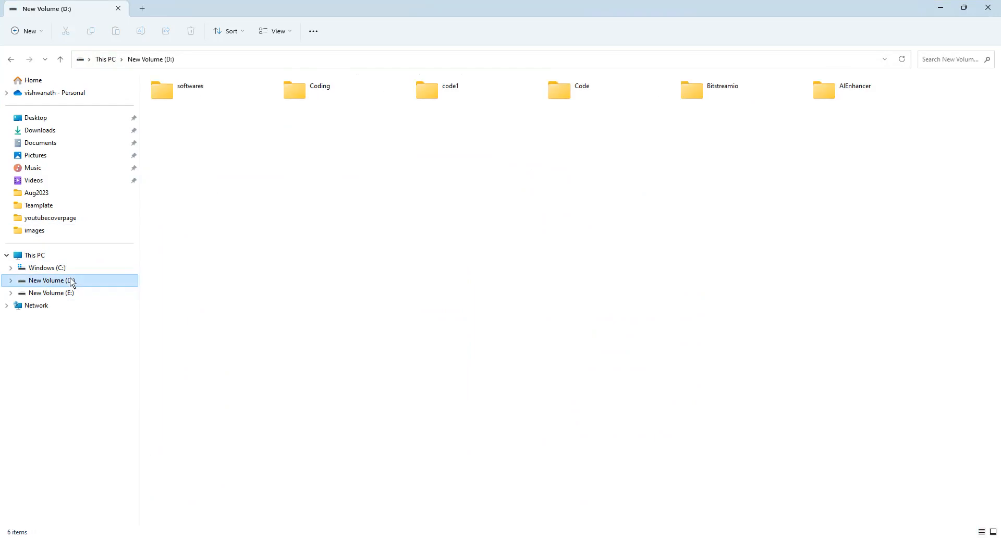
pyautogui.click(740, 98)
pyautogui.doubleClick(740, 98)
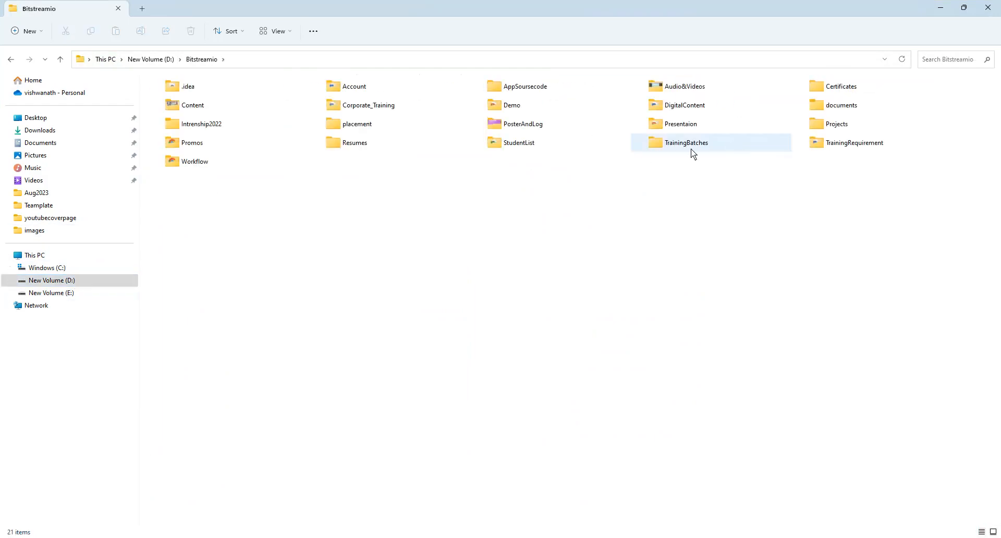
pyautogui.doubleClick(690, 148)
pyautogui.click(215, 95)
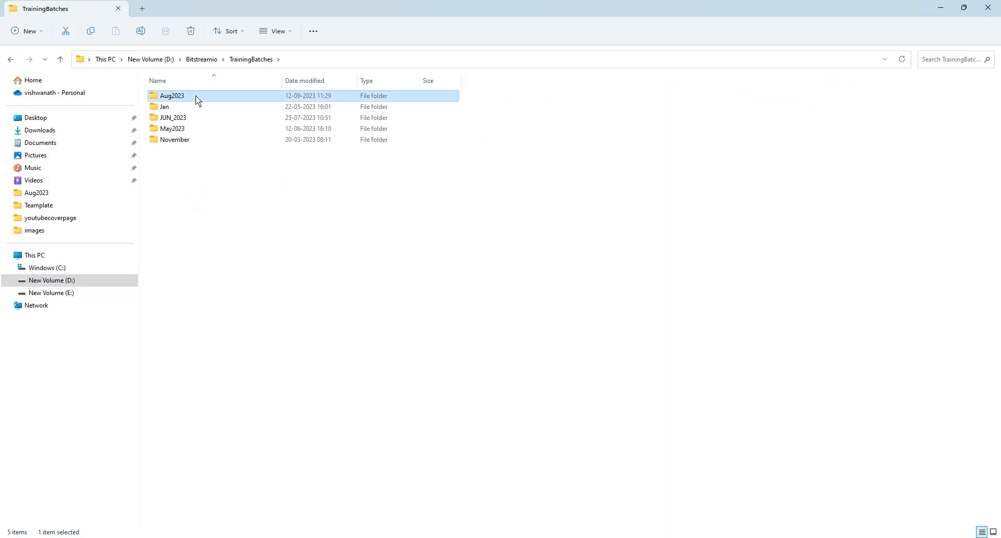
pyautogui.doubleClick(196, 97)
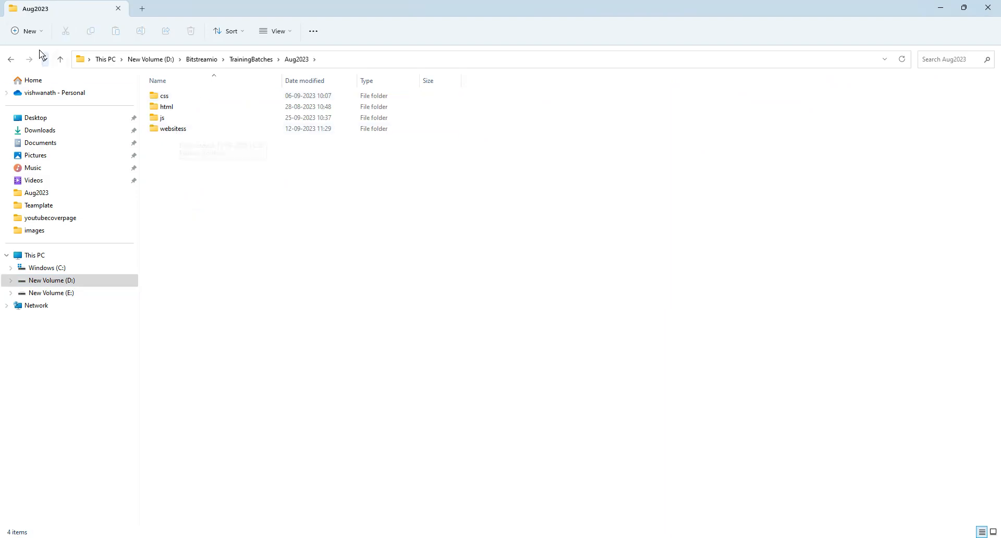
# - Create a folder named website inside Aug2023 and open it
pyautogui.click(27, 35)
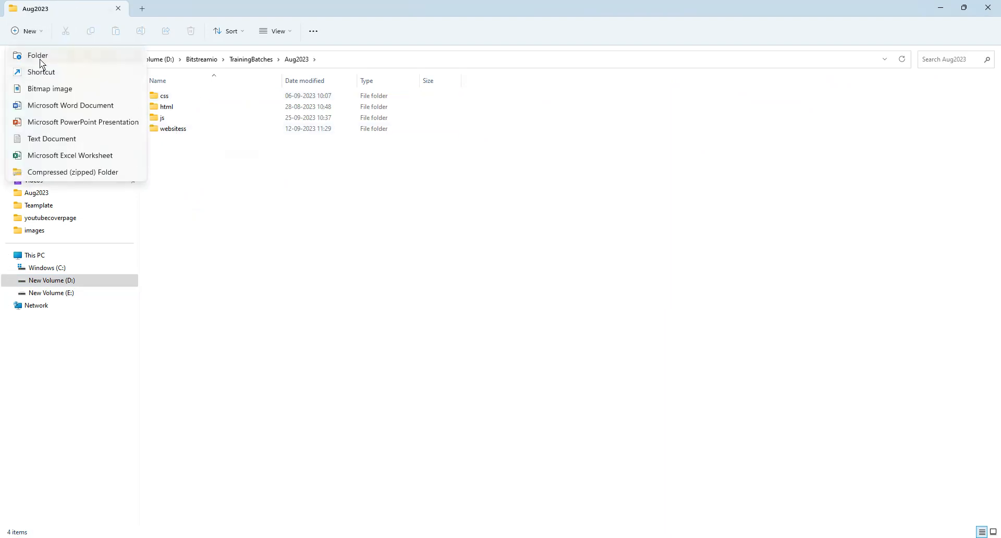
pyautogui.click(42, 58)
pyautogui.write('website')
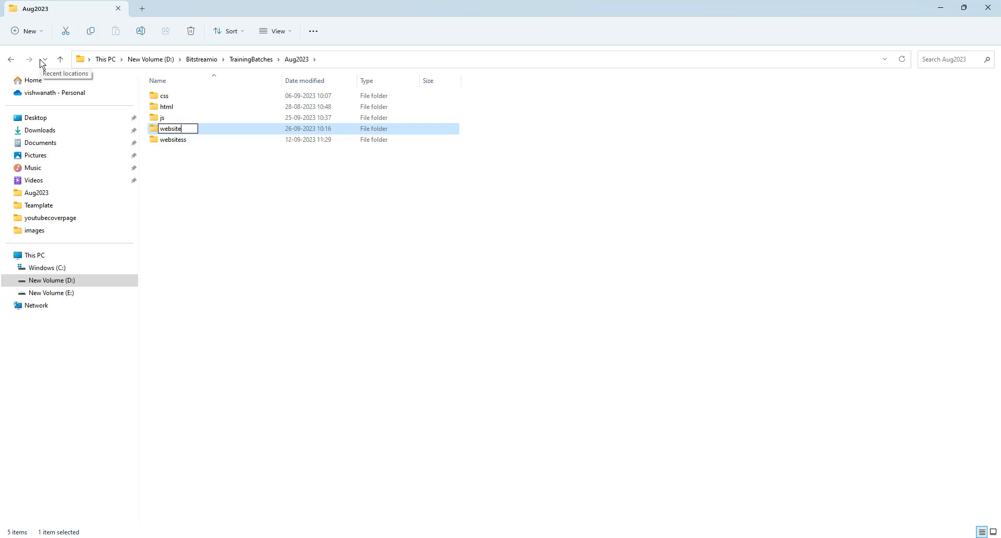
pyautogui.press('Return')
pyautogui.press('Return')
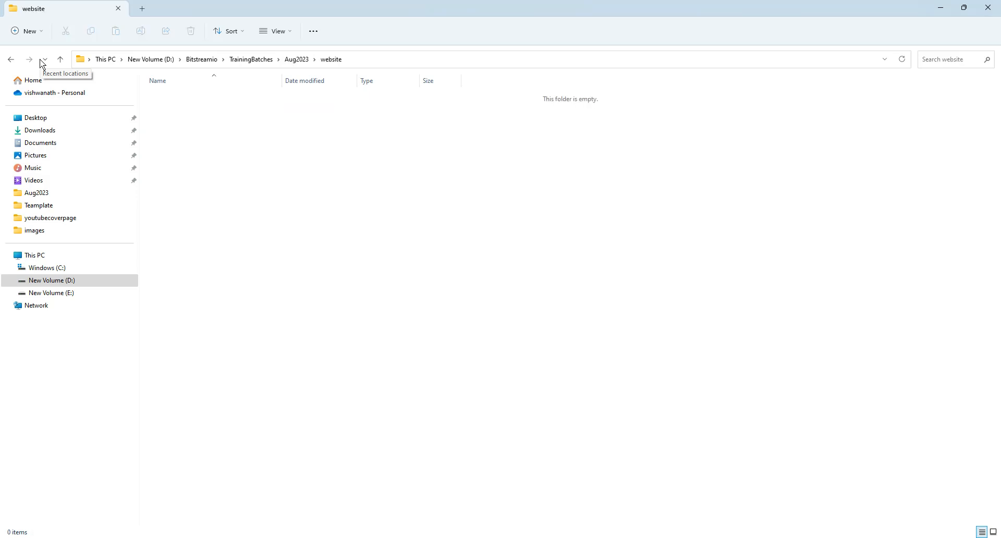
# - Open a Command Prompt in the website folder and begin entering a git clone command
pyautogui.click(382, 56)
pyautogui.write('cmd')
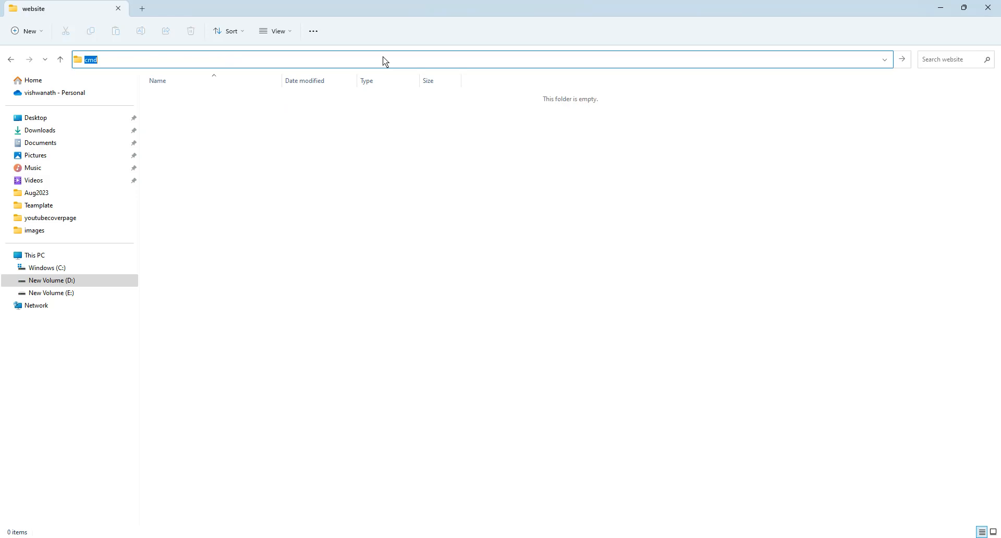
pyautogui.press('Return')
pyautogui.write('git clo')
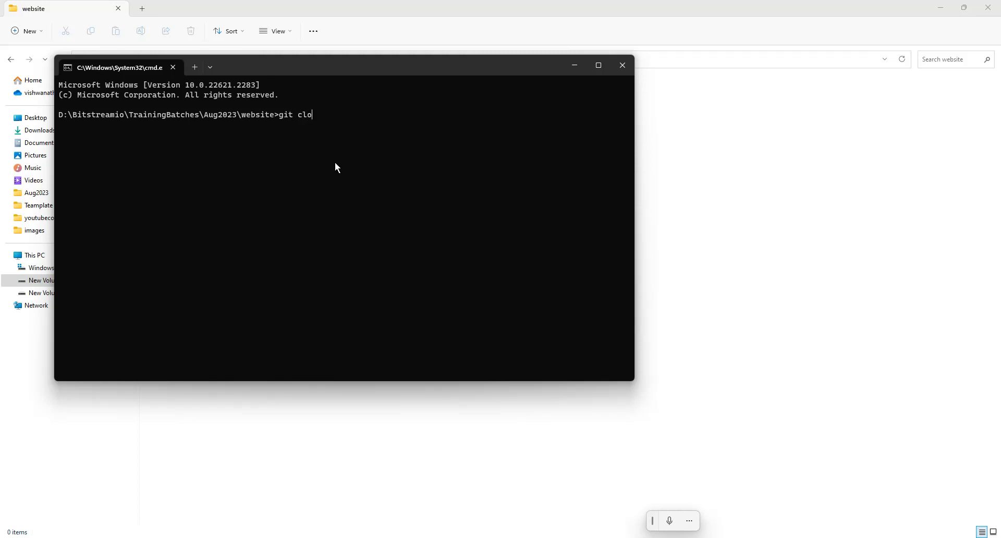
pyautogui.press('BackSpace')
pyautogui.press('BackSpace')
# - Switch to the browser and copy the MyWebsite project's HTTPS clone URL
pyautogui.hotkey('alt', 'Tab')
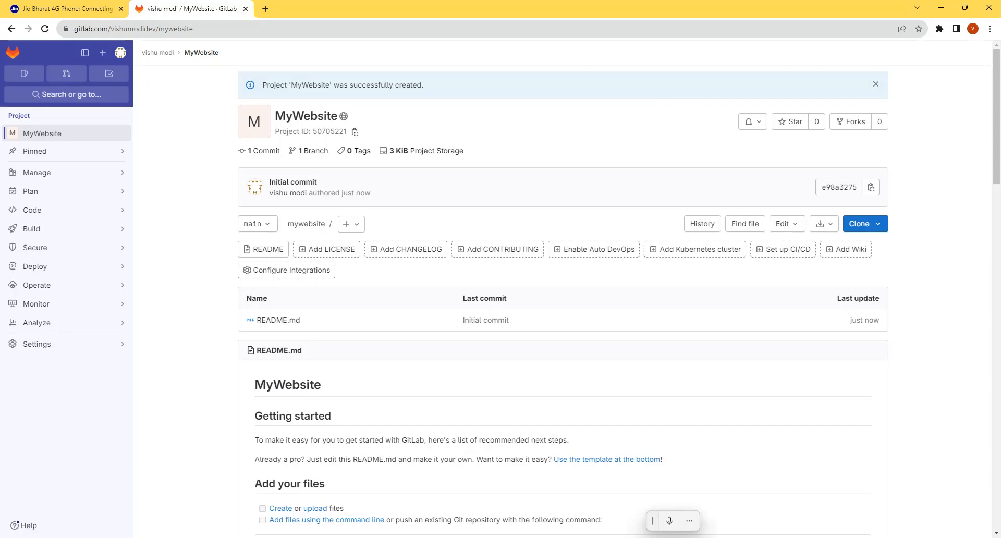
pyautogui.click(874, 231)
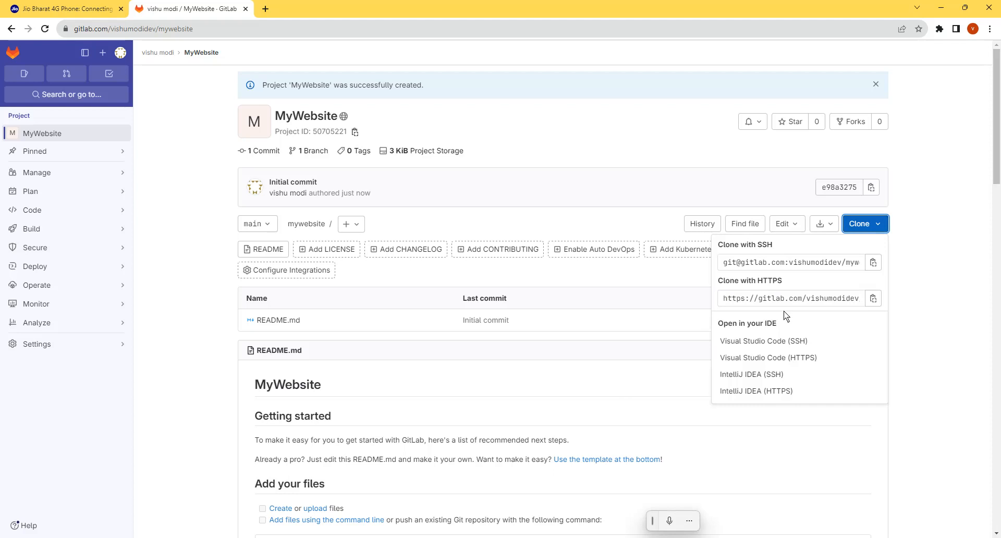
pyautogui.click(874, 299)
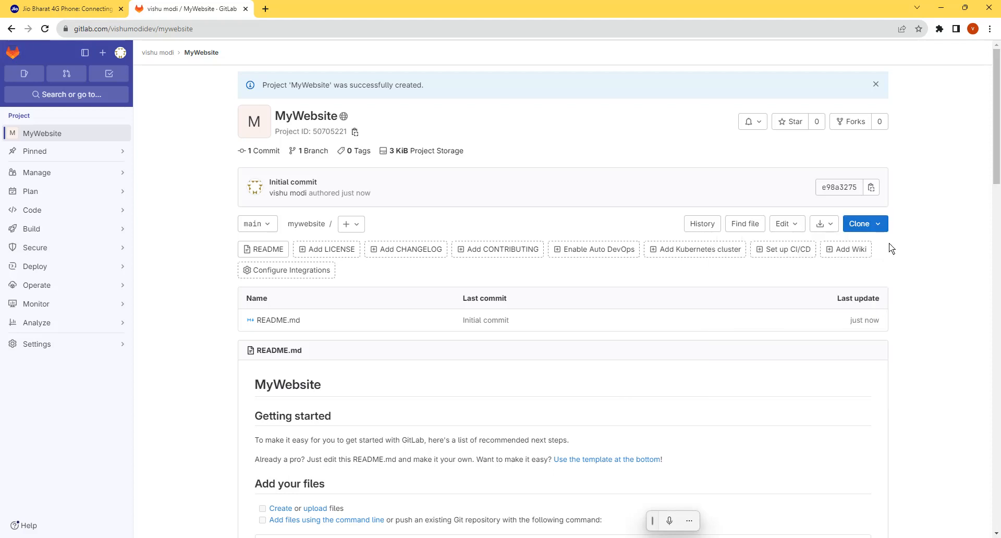
pyautogui.click(883, 227)
pyautogui.click(871, 298)
# - Switch to the Command Prompt and run git clone with the copied project URL in the website folder
pyautogui.hotkey('alt', 'Tab')
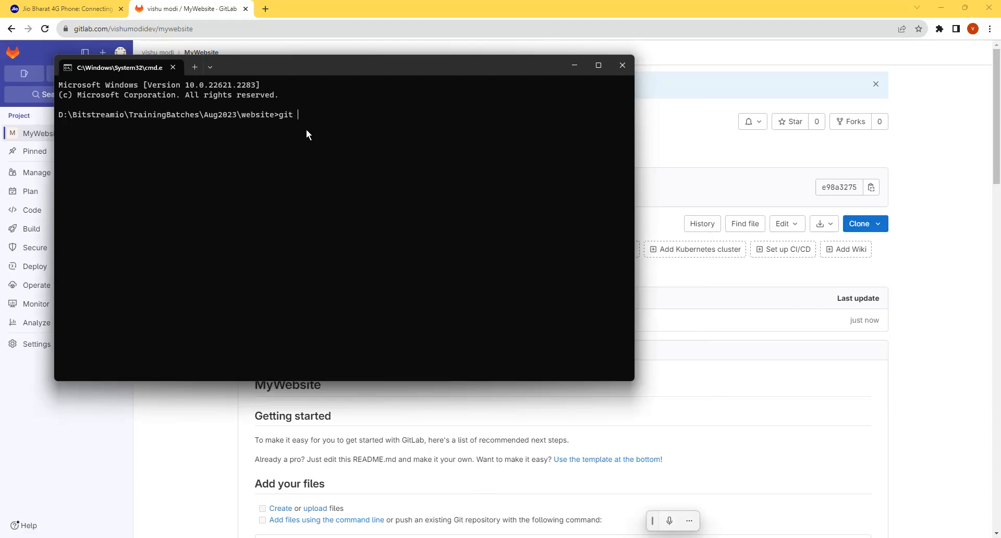
pyautogui.write('clone')
pyautogui.hotkey('ctrl', 'v')
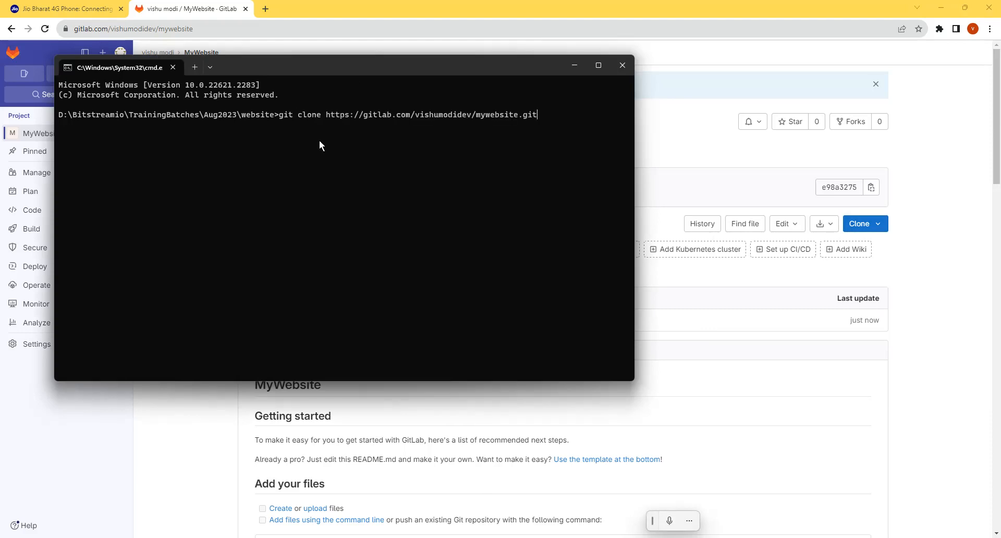
pyautogui.press('Return')
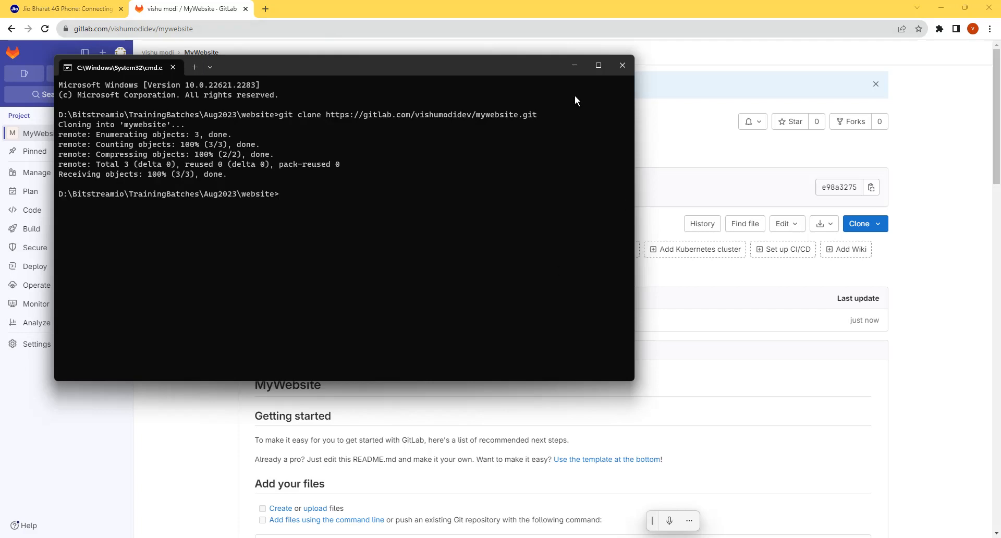
# - Search the web for git download in a new browser tab, view Git's Downloads page, and close it
pyautogui.click(575, 64)
pyautogui.click(267, 9)
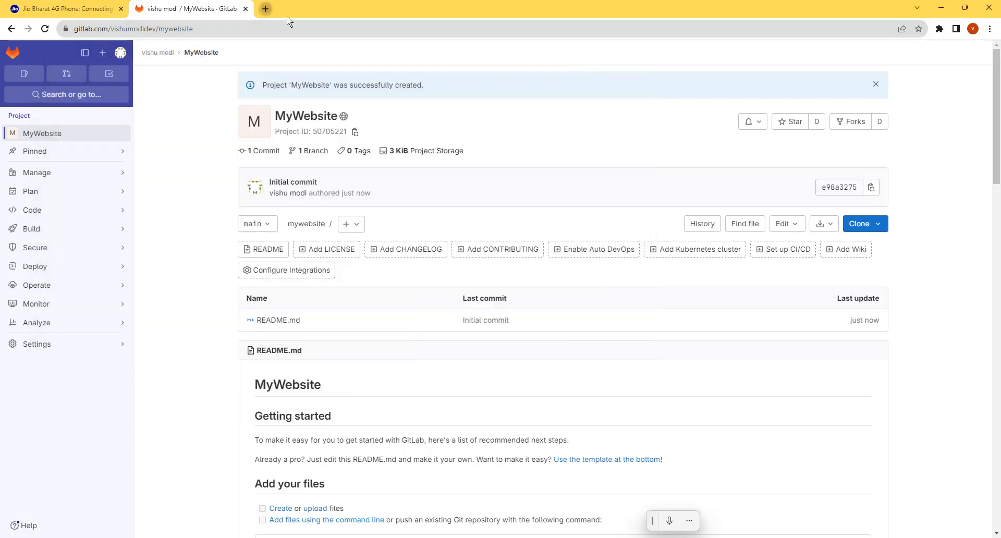
pyautogui.write('git')
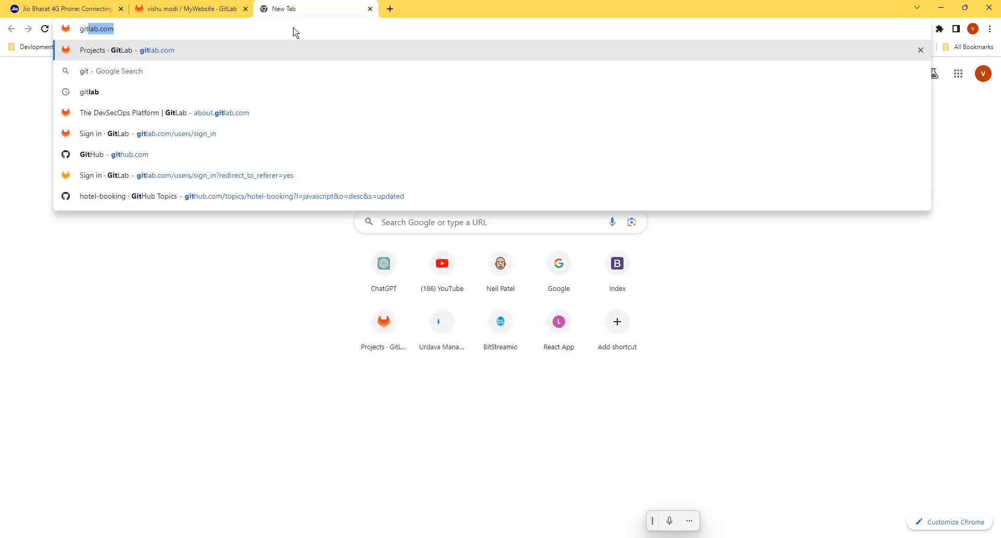
pyautogui.write('down')
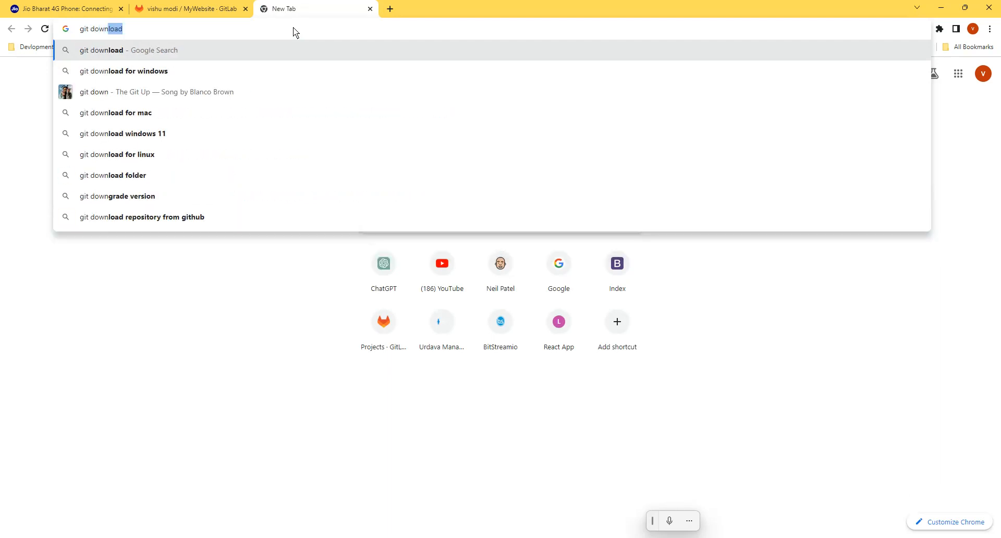
pyautogui.press('Return')
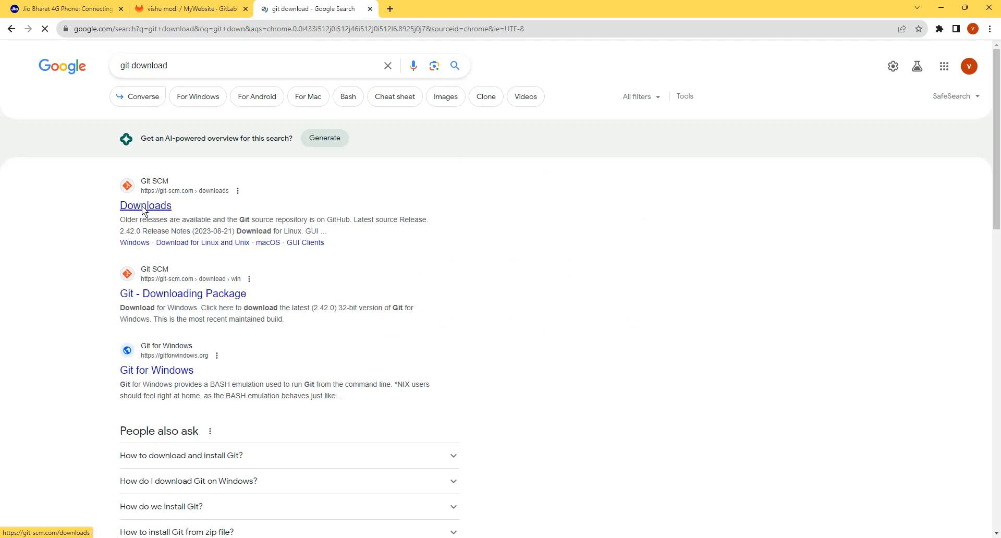
pyautogui.click(143, 209)
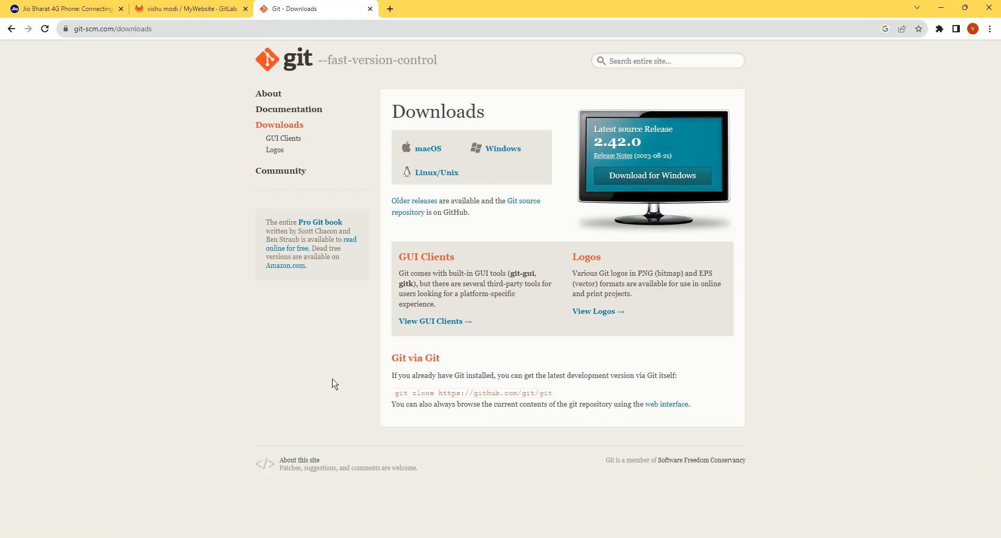
pyautogui.hotkey('ctrl', 'w')
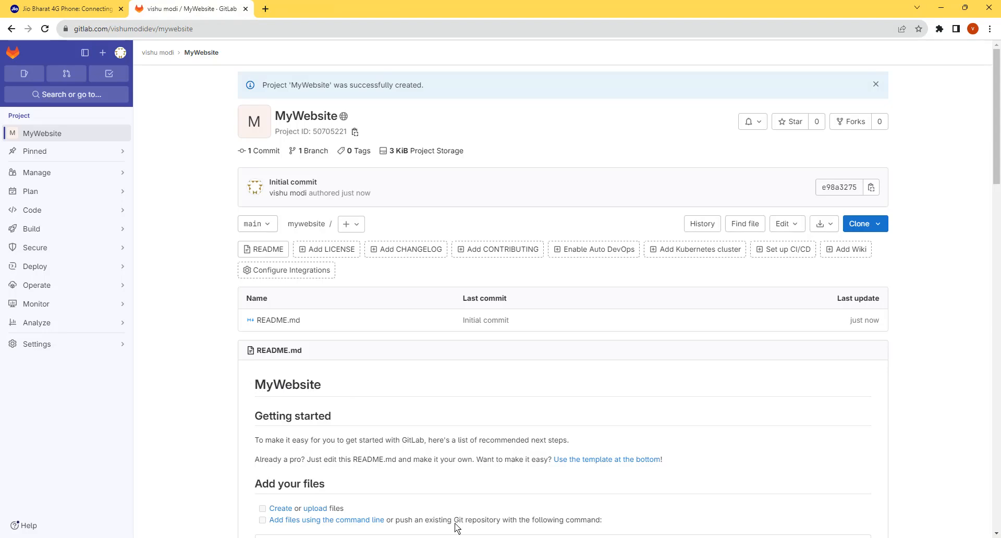
# - Leave the Command Prompt, switch to File Explorer, and open the cloned mywebsite folder
pyautogui.hotkey('alt', 'Tab')
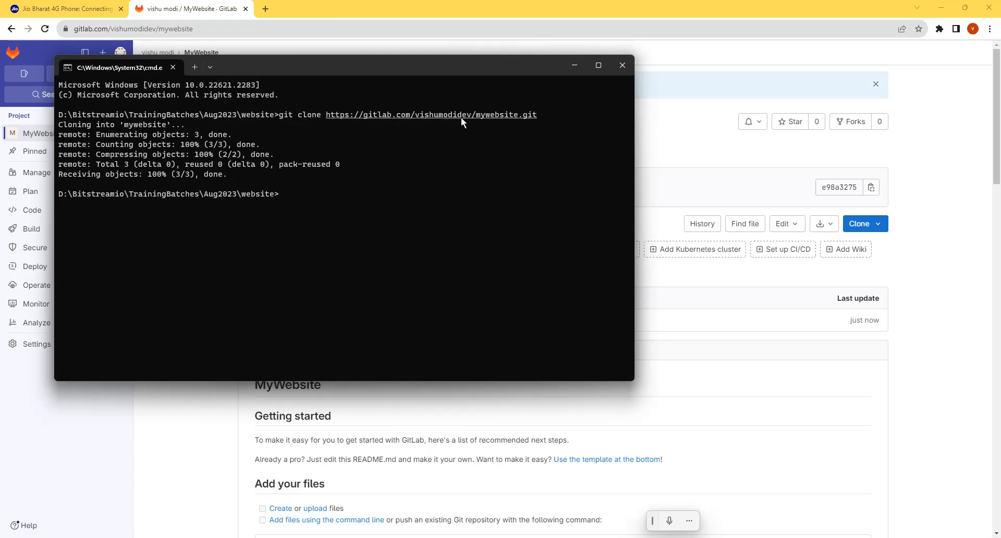
pyautogui.click(633, 72)
pyautogui.hotkey('alt', 'Tab')
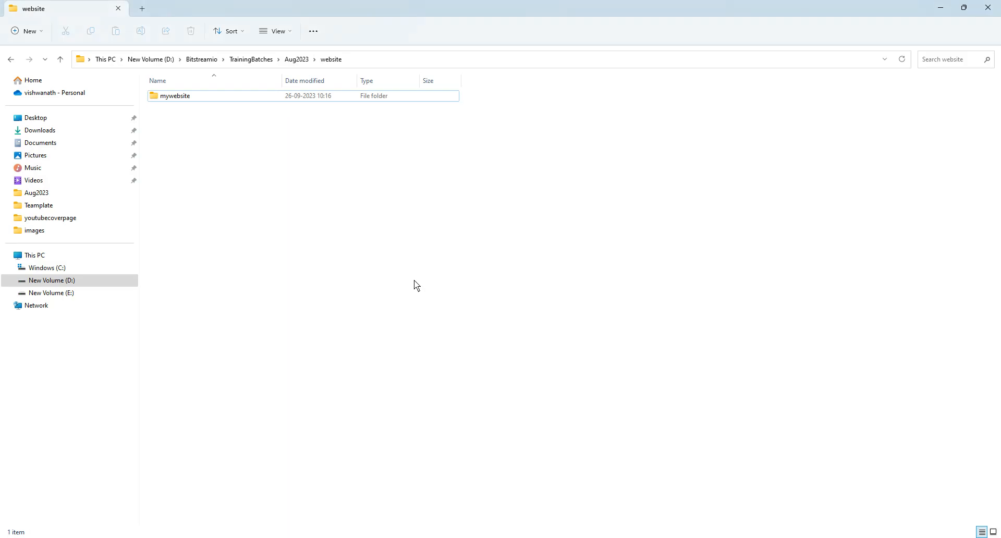
pyautogui.click(304, 61)
pyautogui.doubleClick(176, 130)
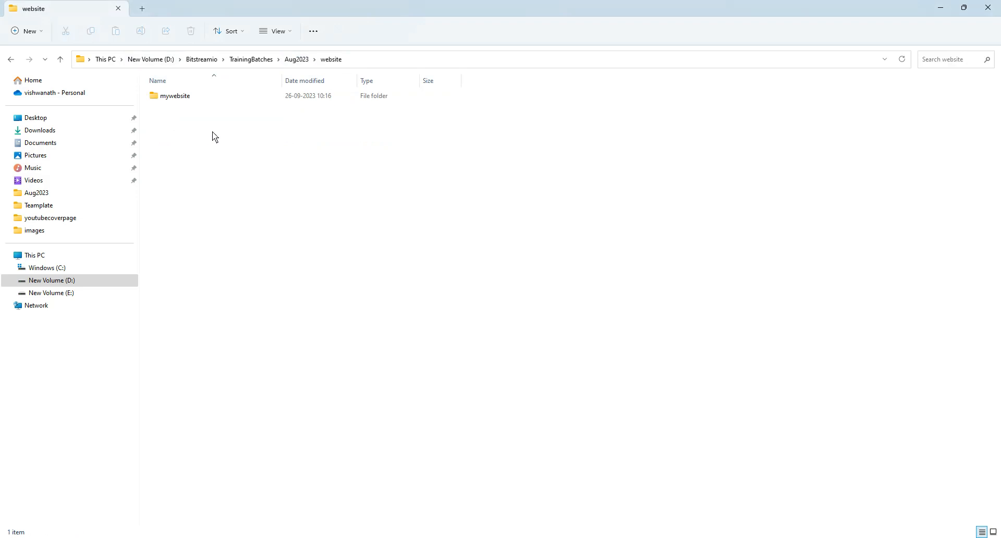
pyautogui.doubleClick(186, 95)
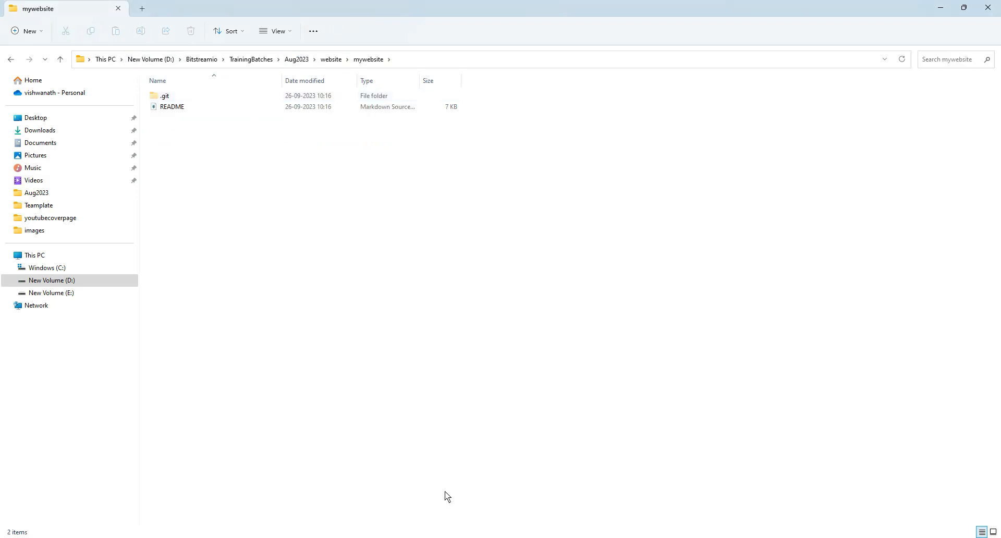
# - Look inside the .git folder of the cloned repository and return to the mywebsite folder
pyautogui.hotkey('alt', 'Tab')
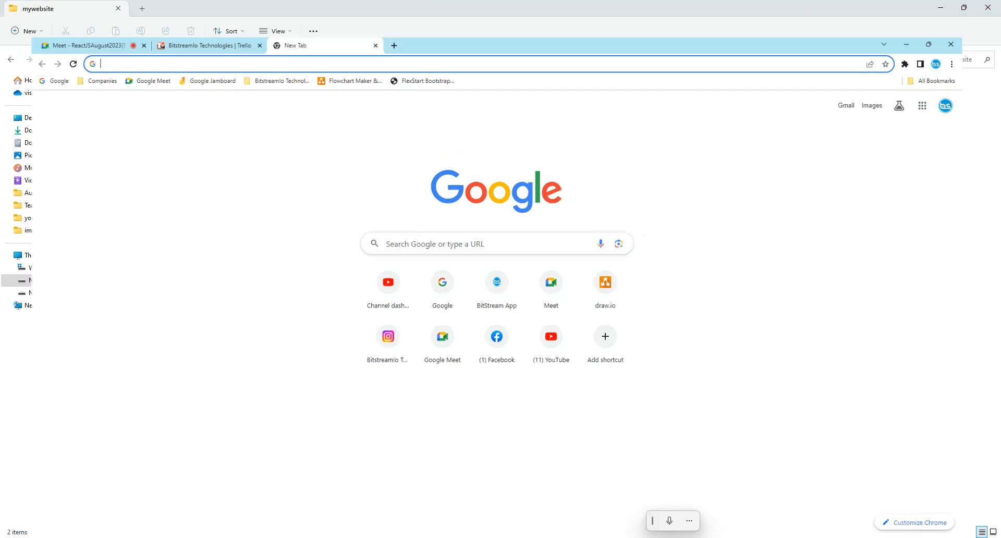
pyautogui.hotkey('alt', 'Tab')
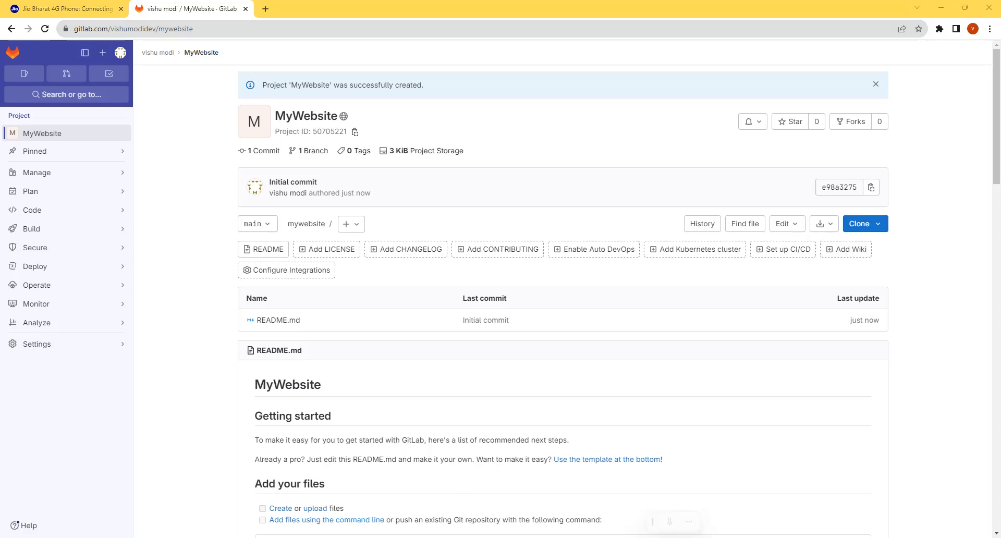
pyautogui.hotkey('alt', 'Tab')
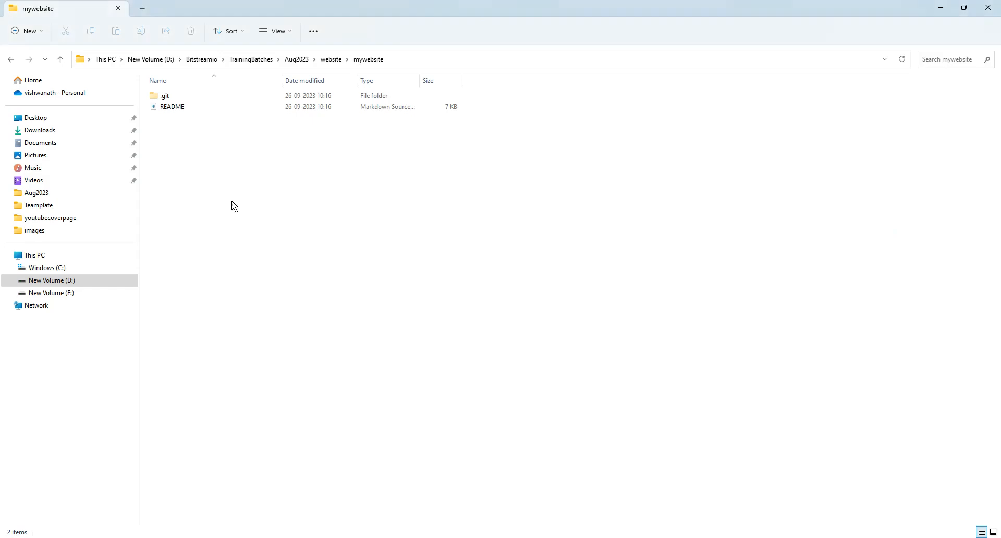
pyautogui.doubleClick(166, 96)
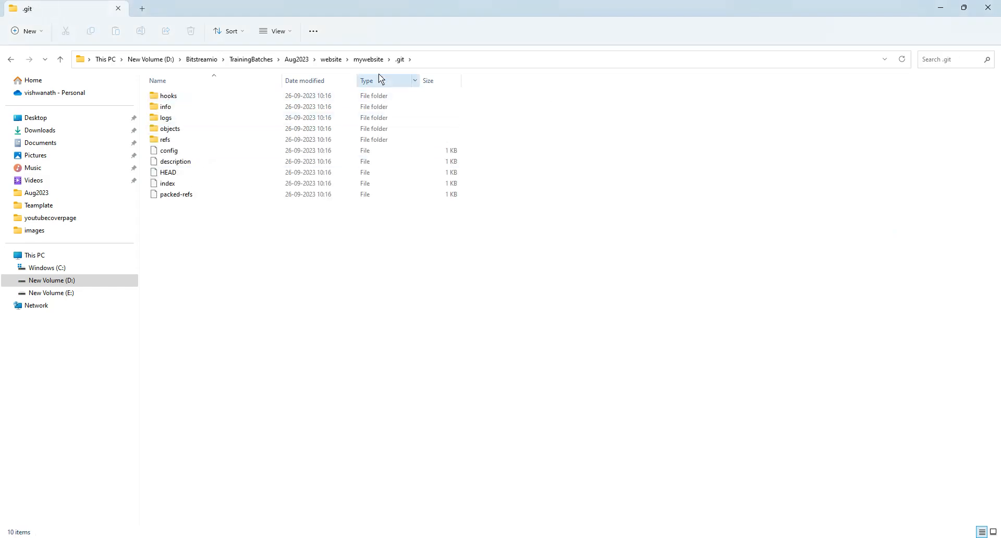
pyautogui.click(369, 60)
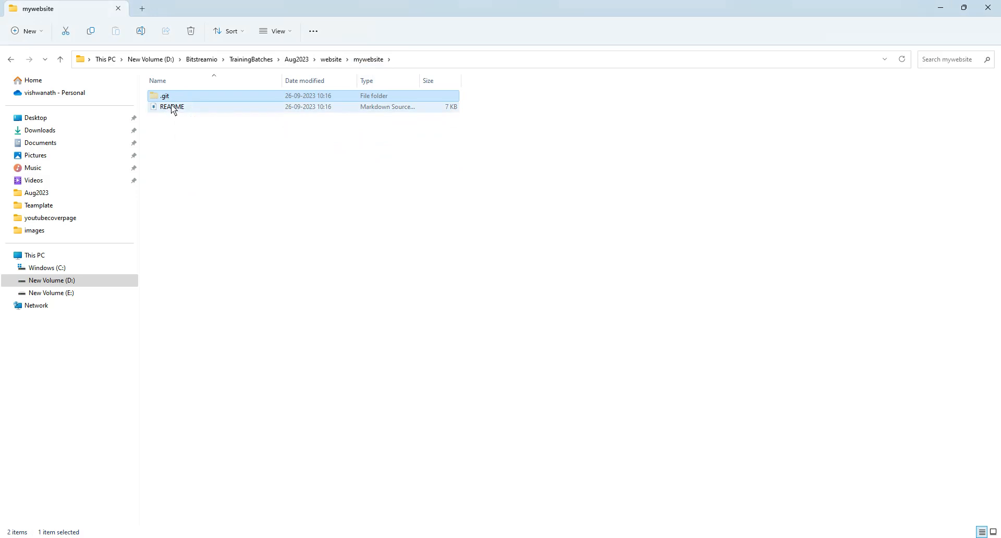
# - Switch to the browser, search for bootstrap made in a new tab, and open the BootstrapMade website
pyautogui.click(399, 537)
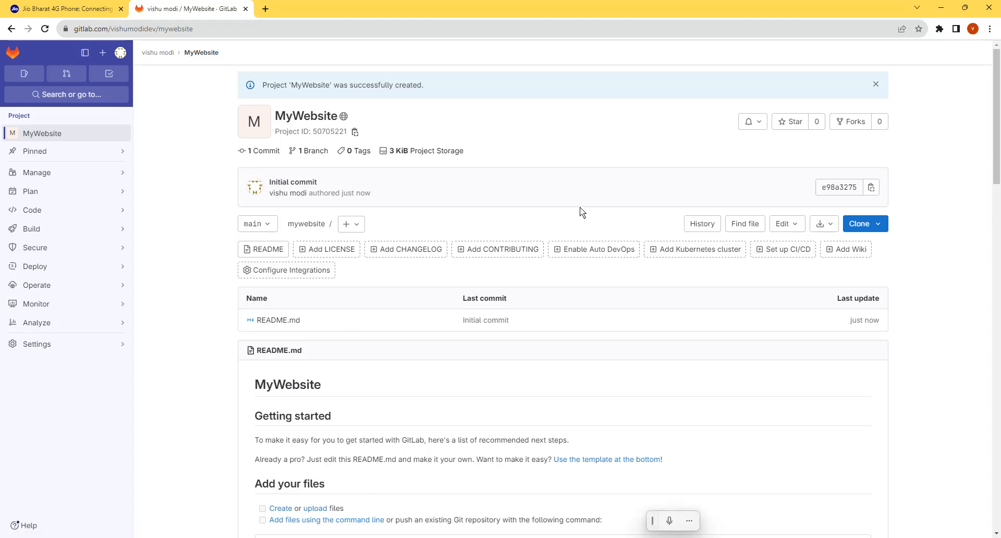
pyautogui.click(265, 8)
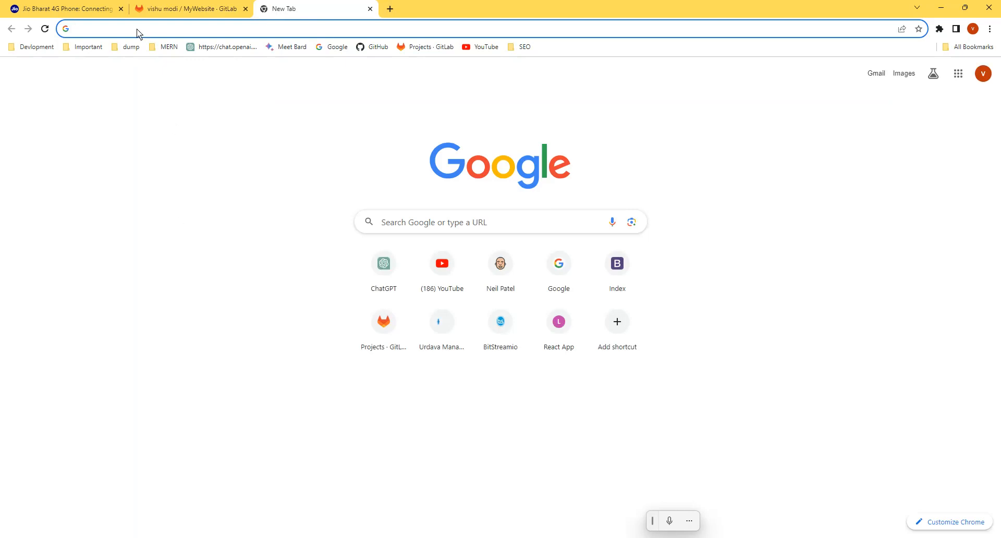
pyautogui.write('boo')
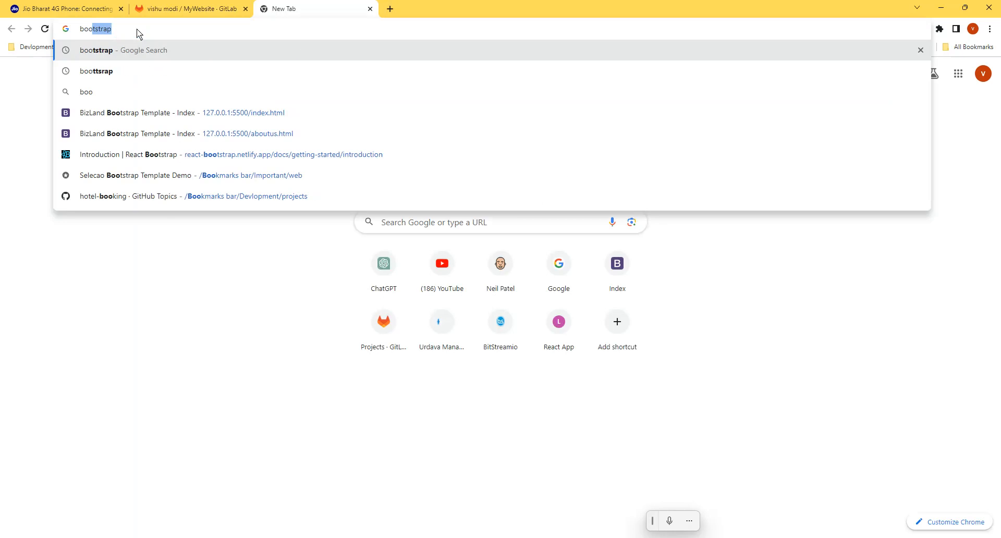
pyautogui.write('tstrap made')
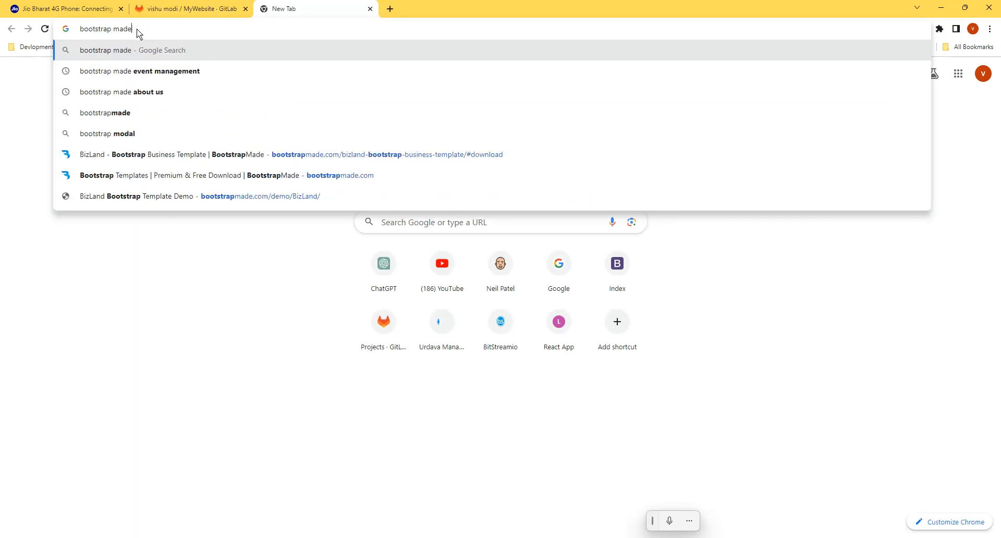
pyautogui.press('Return')
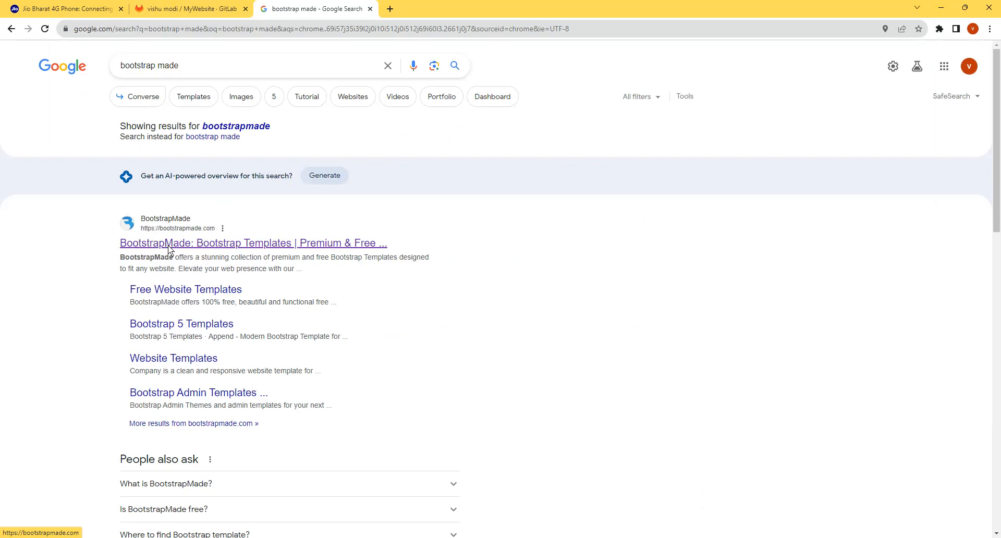
pyautogui.click(169, 250)
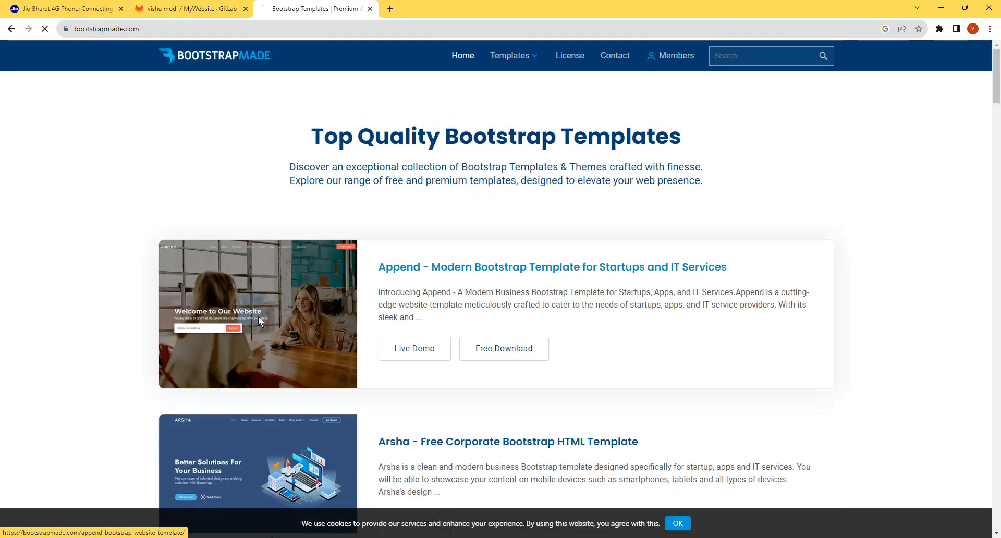
# - Open the Append - Modern Bootstrap Template page and download the free version
pyautogui.click(259, 320)
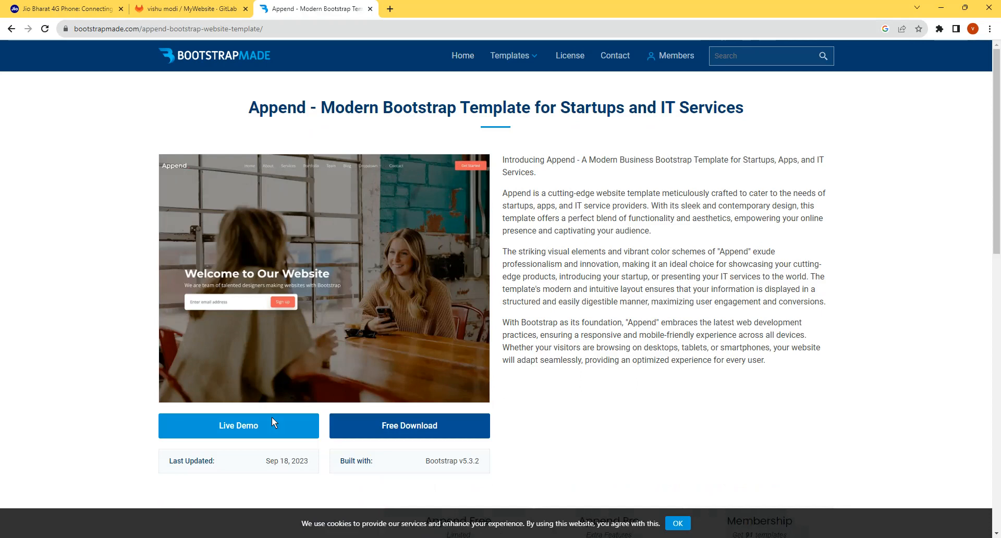
pyautogui.scroll(-3, 415, 425)
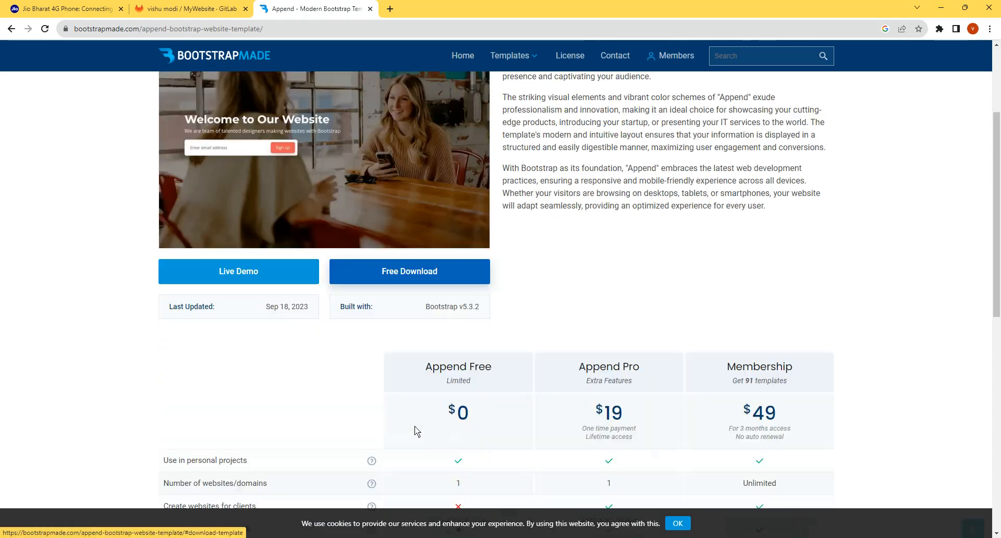
pyautogui.click(457, 407)
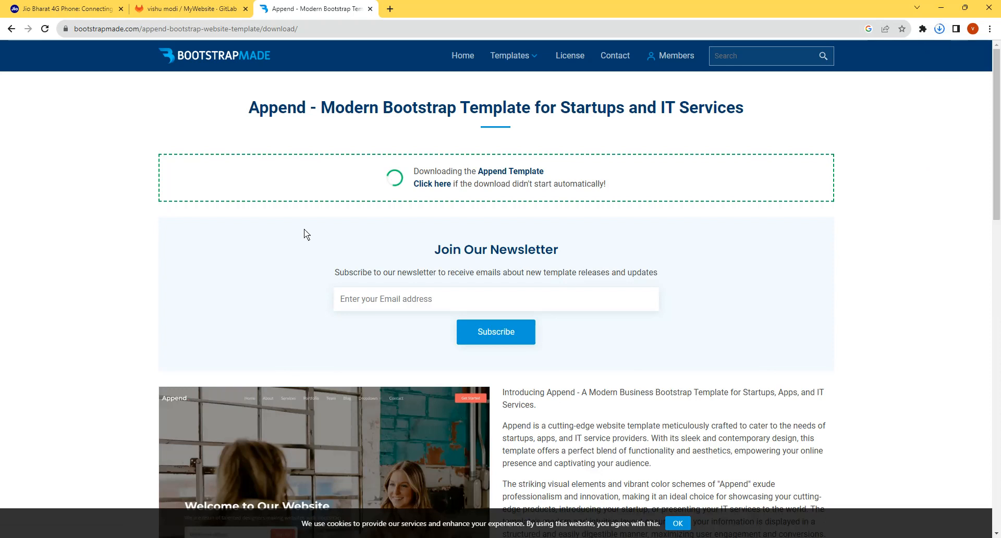
# - Show the downloaded Append.zip in its folder from the browser's recent downloads
pyautogui.click(939, 28)
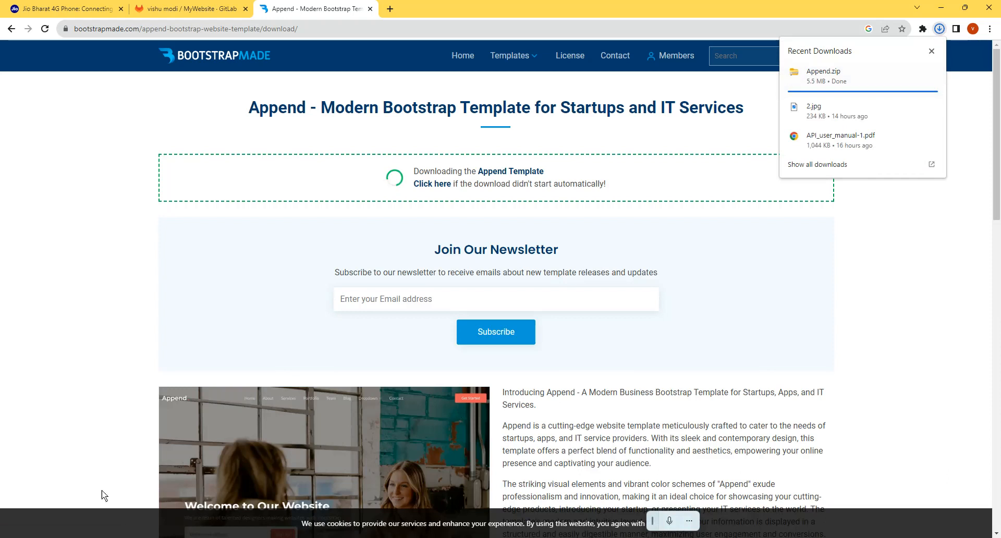
pyautogui.click(272, 537)
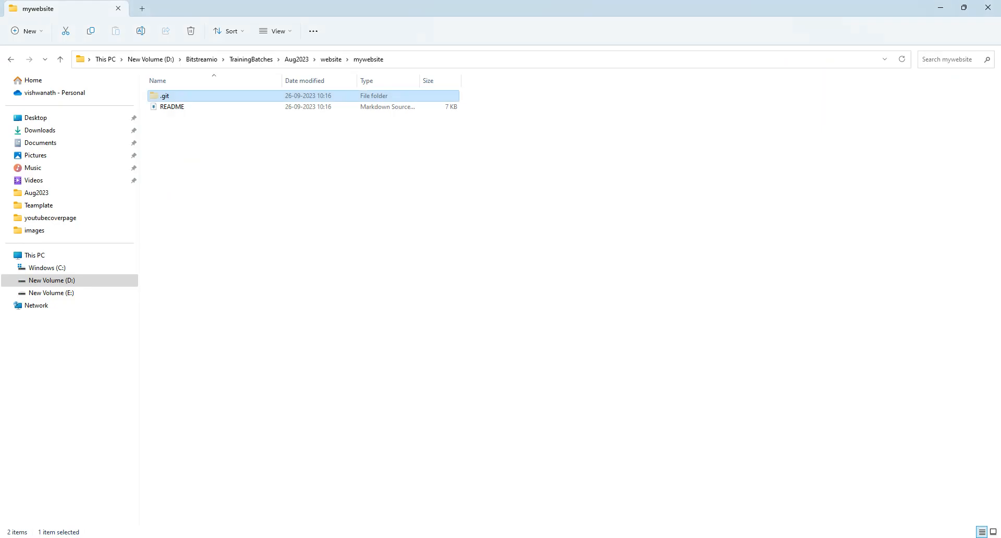
pyautogui.click(271, 537)
pyautogui.click(938, 29)
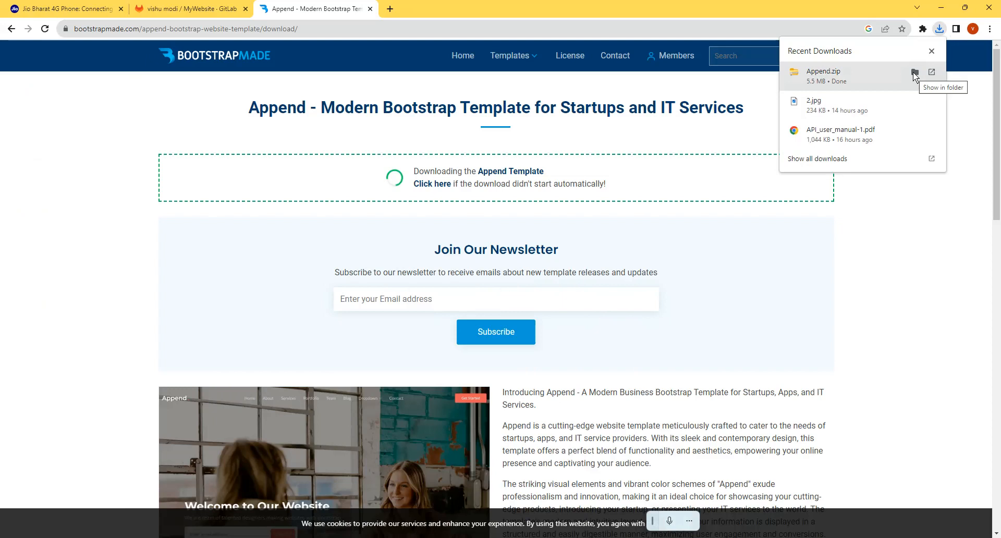
pyautogui.click(915, 74)
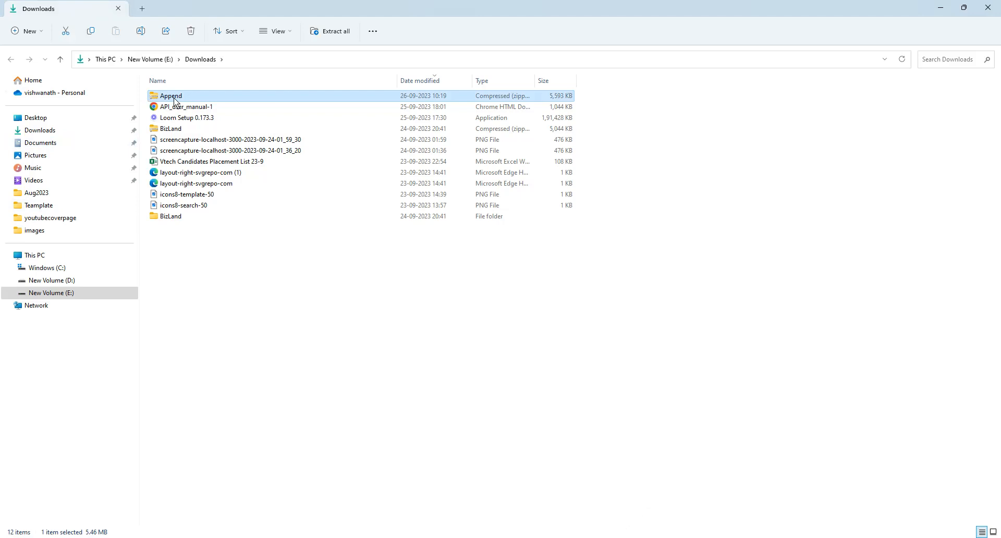
# - Extract the Append archive into D:\Bitstreamio\TrainingBatches\Aug2023\website\mywebsite
pyautogui.rightClick(175, 101)
pyautogui.click(226, 199)
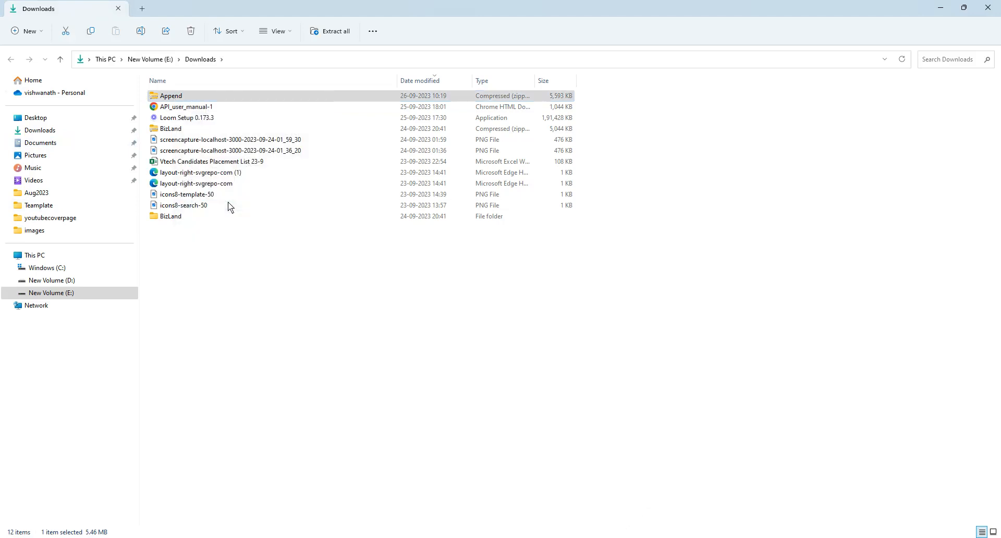
pyautogui.click(624, 232)
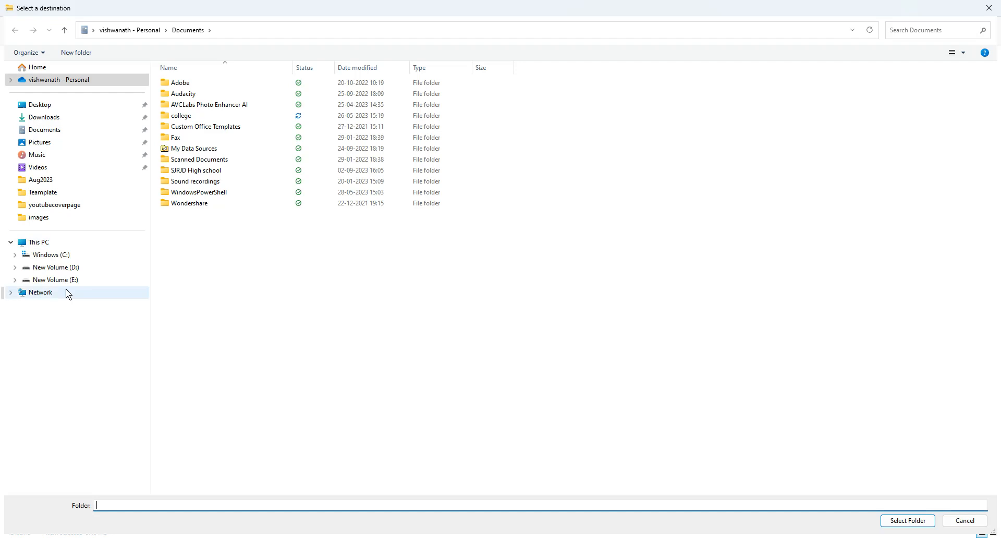
pyautogui.click(75, 268)
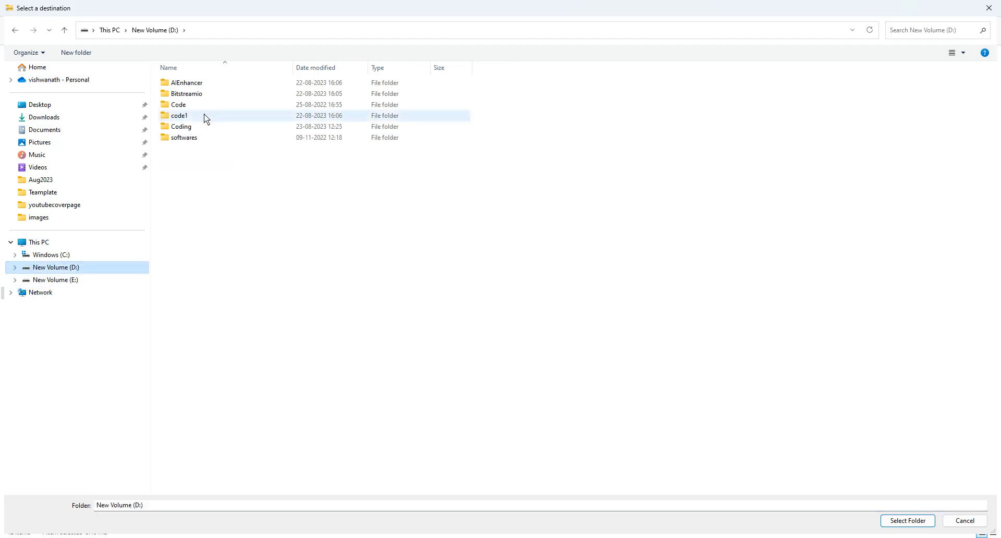
pyautogui.doubleClick(196, 95)
pyautogui.click(225, 170)
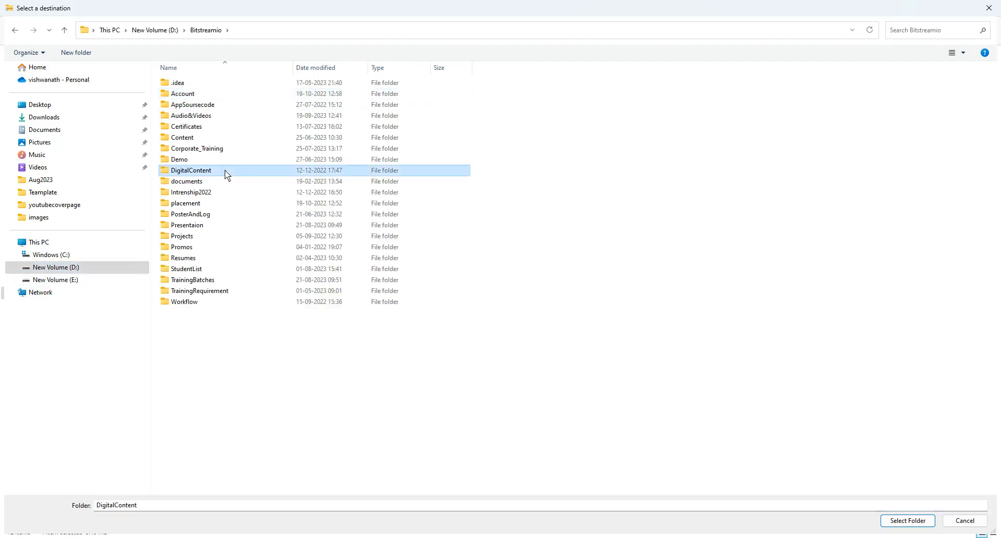
pyautogui.press('t')
pyautogui.doubleClick(233, 282)
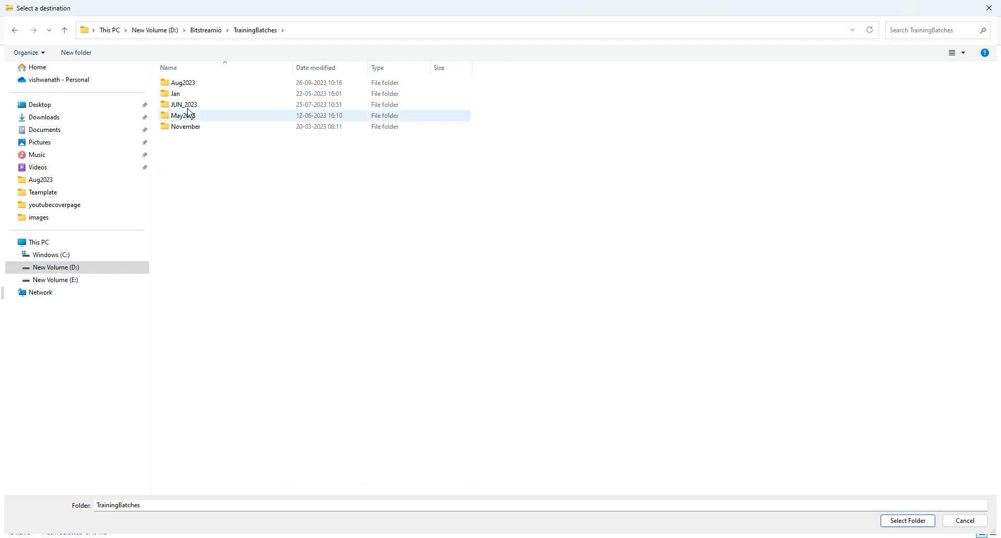
pyautogui.click(186, 85)
pyautogui.doubleClick(185, 85)
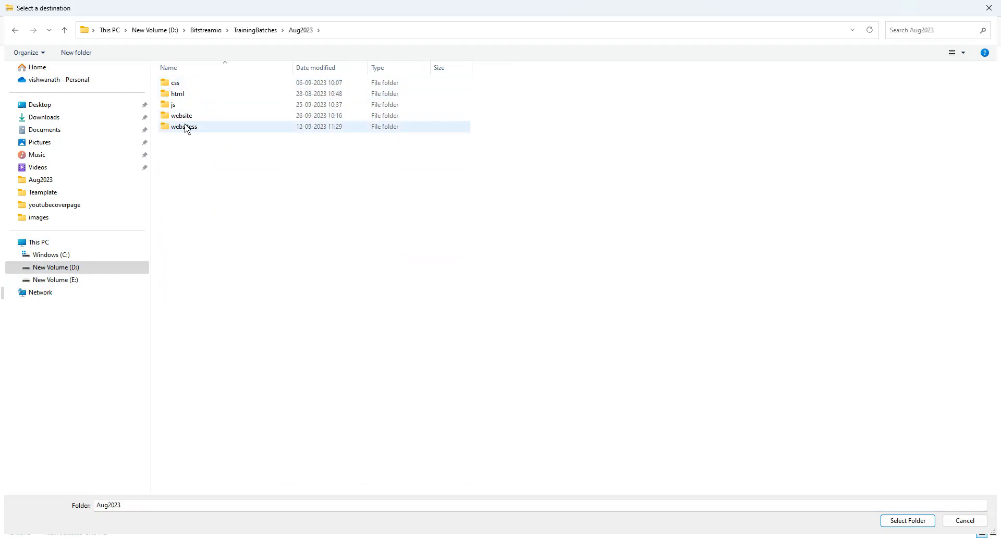
pyautogui.doubleClick(187, 117)
pyautogui.doubleClick(196, 86)
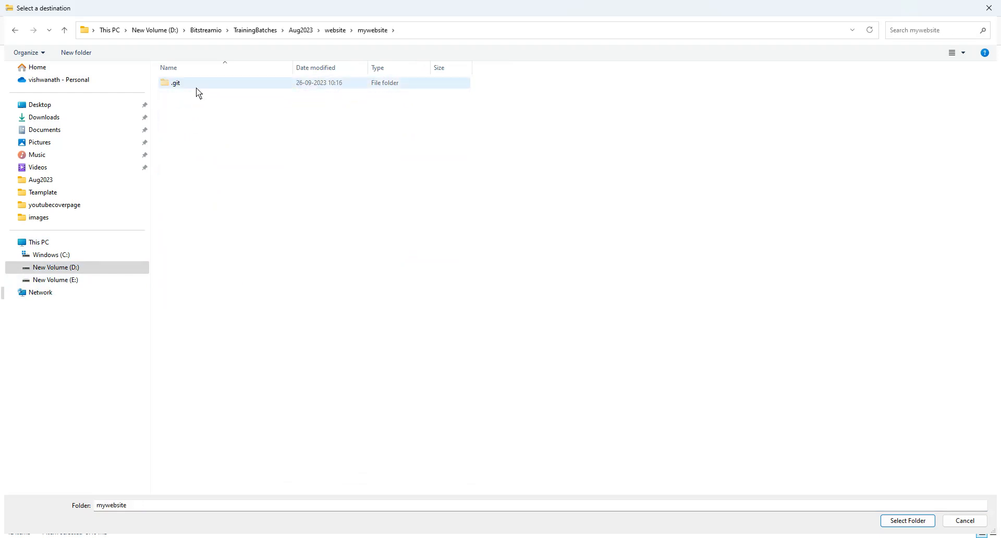
pyautogui.click(905, 525)
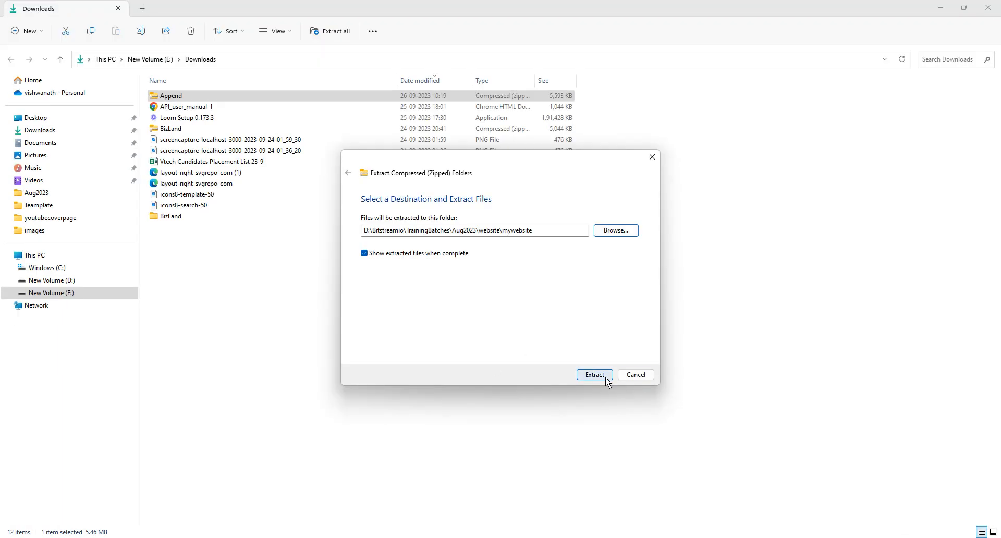
pyautogui.click(605, 379)
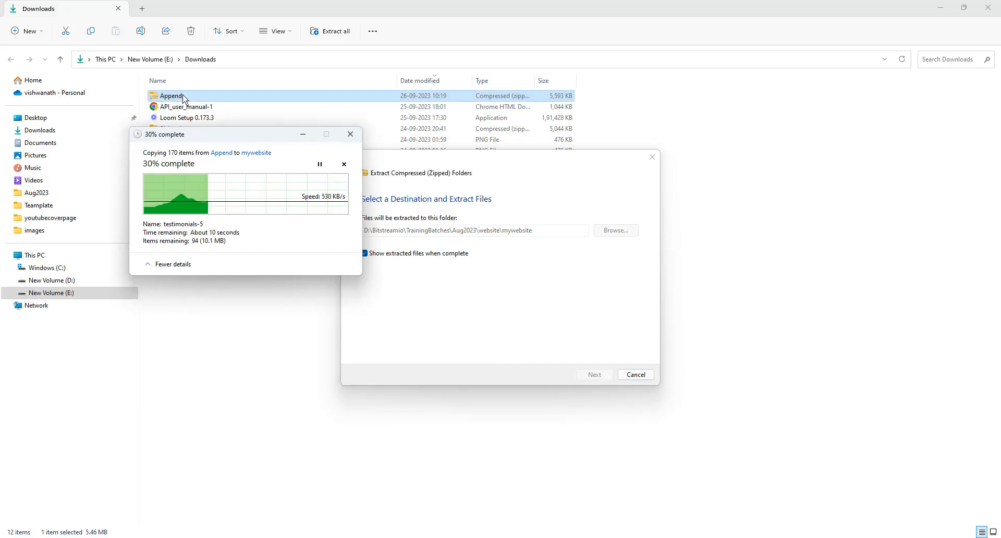
# - Switch to the mywebsite folder window, go into the extracted Append folder and open its index page in the browser
pyautogui.moveTo(271, 537)
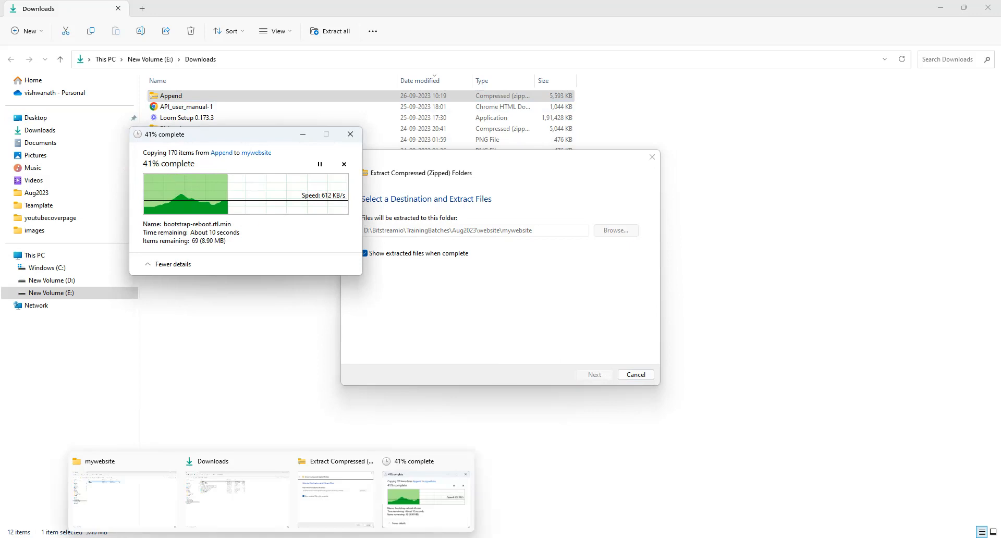
pyautogui.click(148, 504)
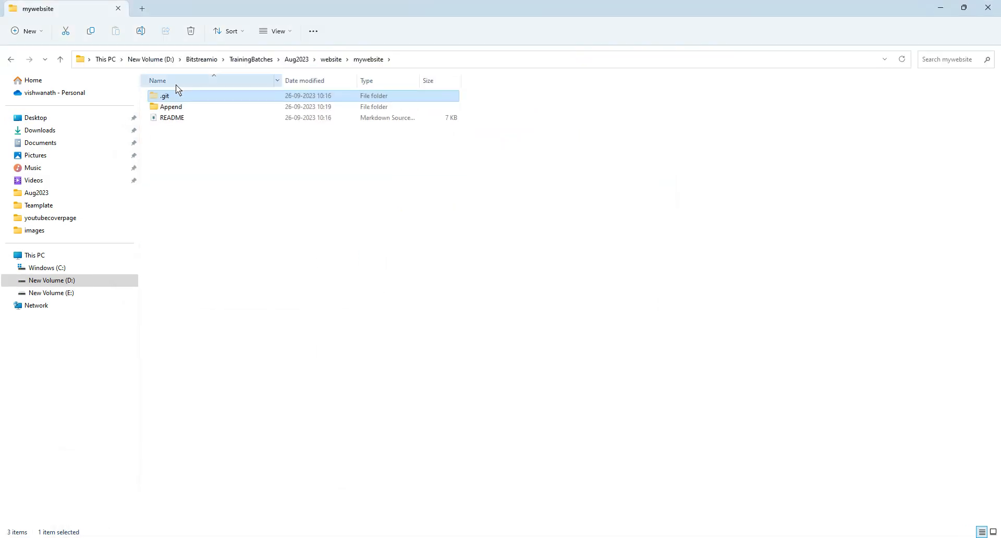
pyautogui.doubleClick(178, 106)
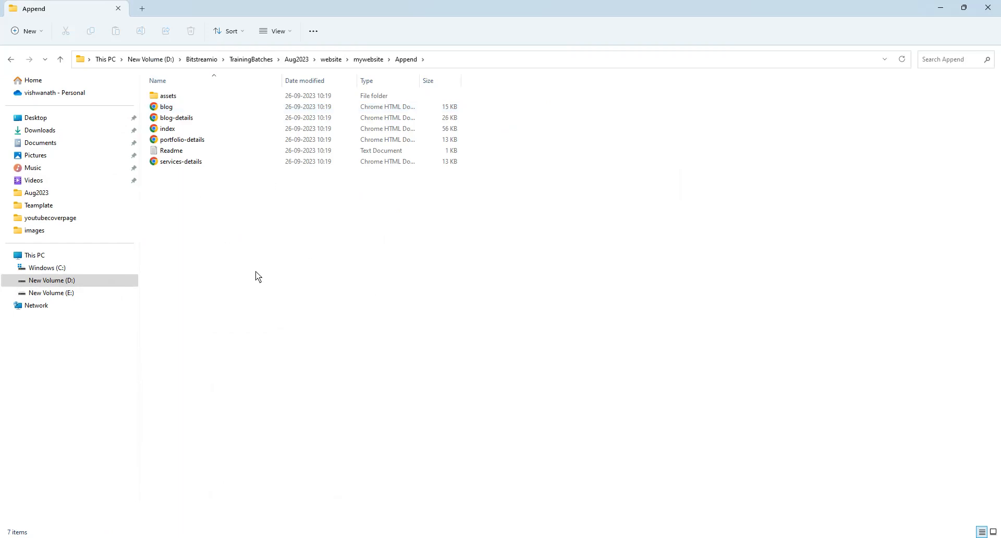
pyautogui.moveTo(271, 537)
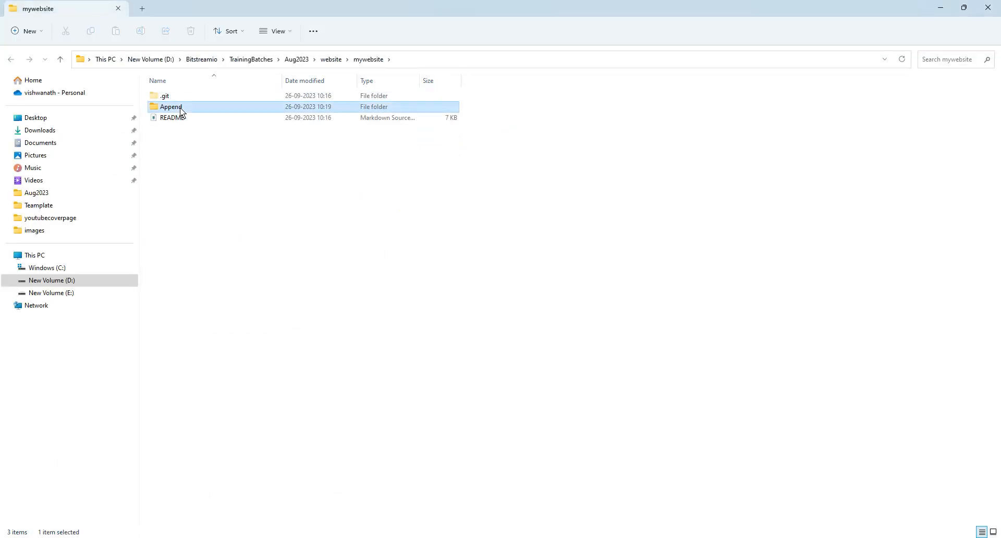
pyautogui.doubleClick(180, 108)
pyautogui.doubleClick(174, 140)
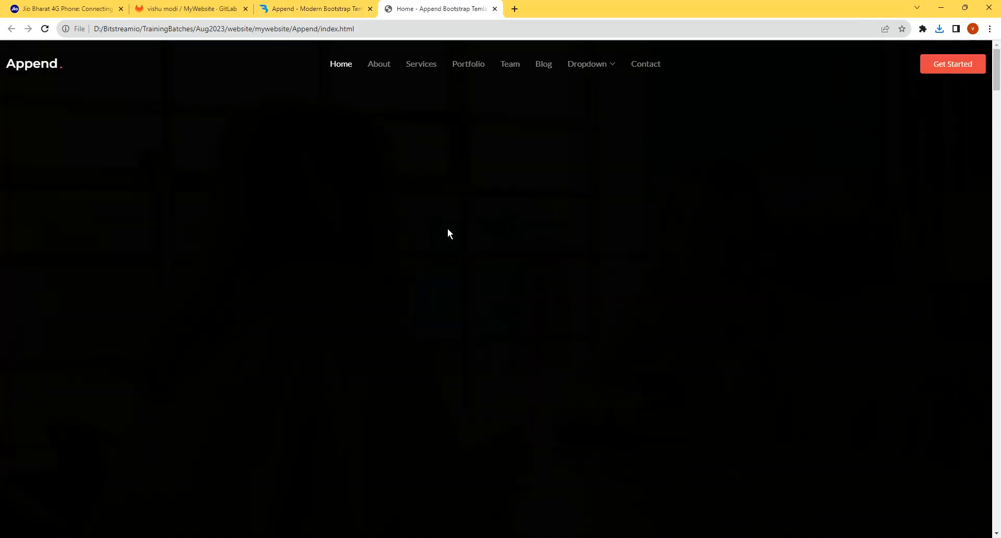
# - Look through the template's home page from the hero section down to the footer, and close its tab
pyautogui.scroll(-8, 546, 251)
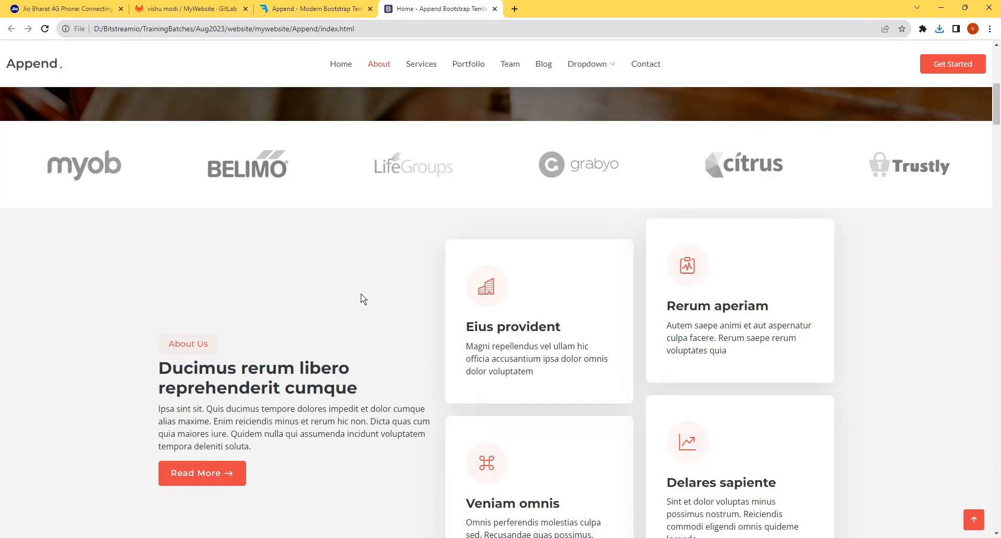
pyautogui.scroll(-6, 355, 258)
pyautogui.scroll(-8, 633, 362)
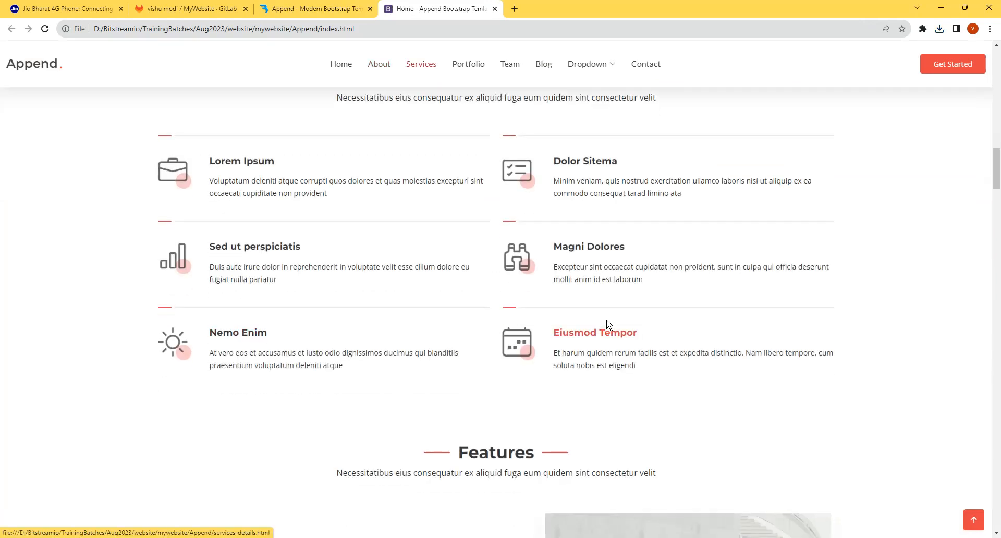
pyautogui.scroll(-20, 604, 321)
pyautogui.scroll(-20, 462, 343)
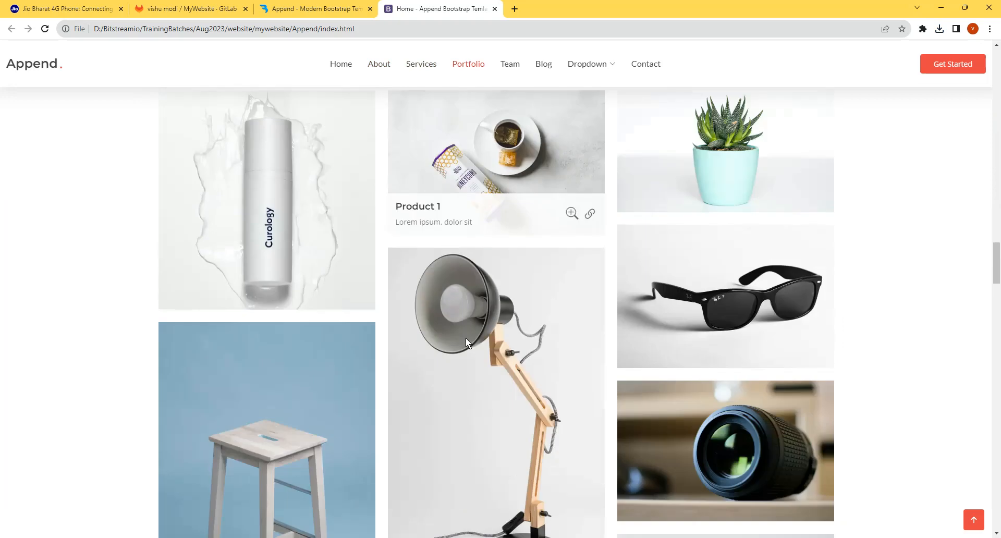
pyautogui.scroll(-20, 465, 335)
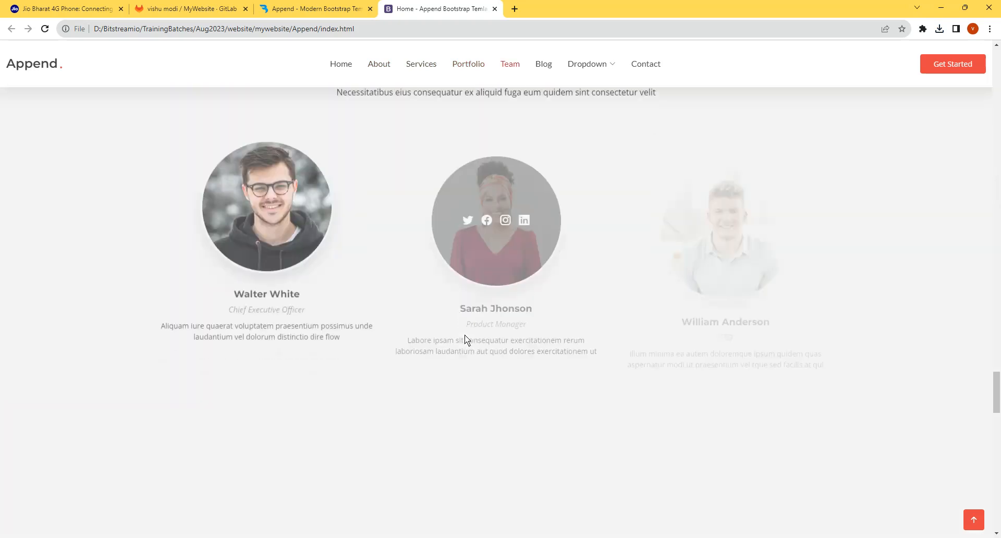
pyautogui.scroll(-15, 465, 339)
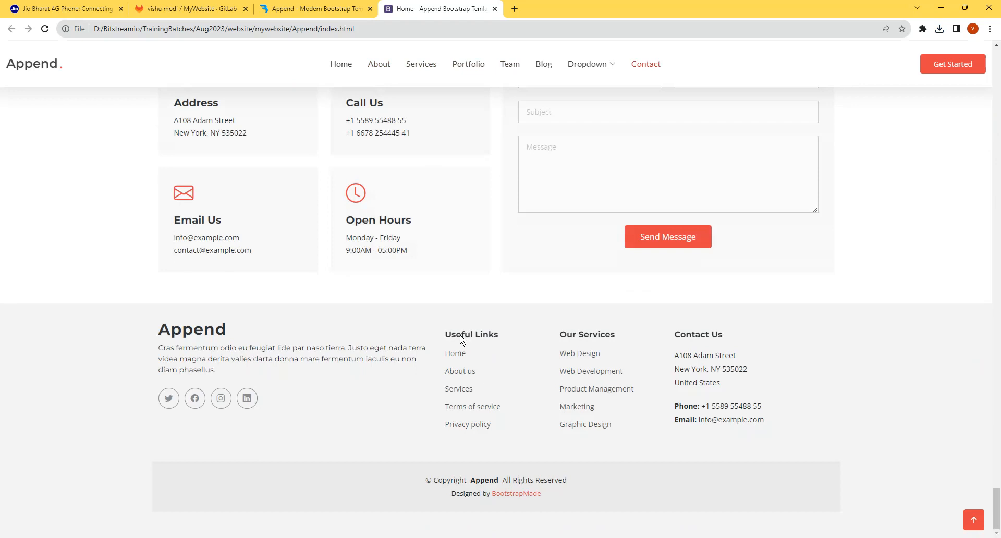
pyautogui.click(495, 9)
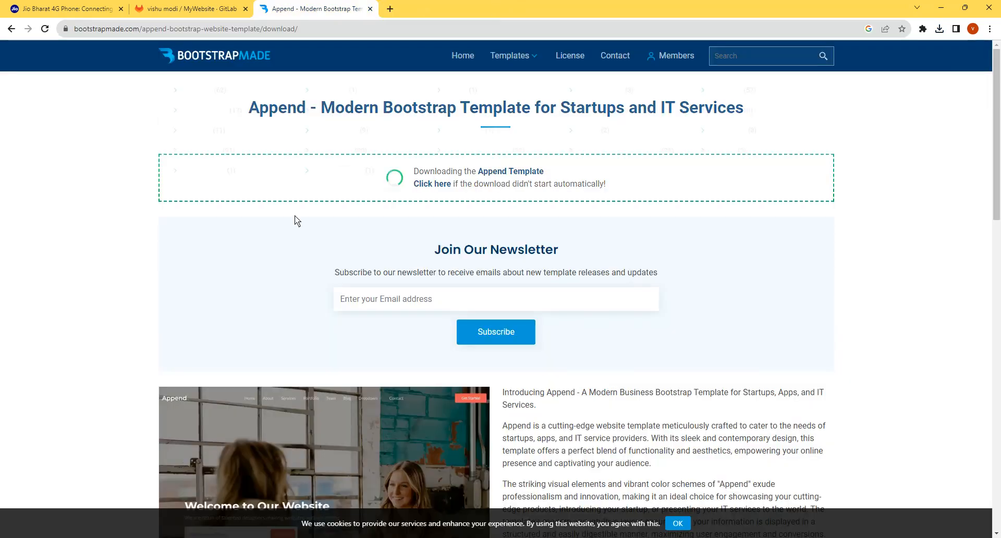
# - Return to the Append folder and move all its files and folders up into the mywebsite folder
pyautogui.hotkey('alt', 'Tab')
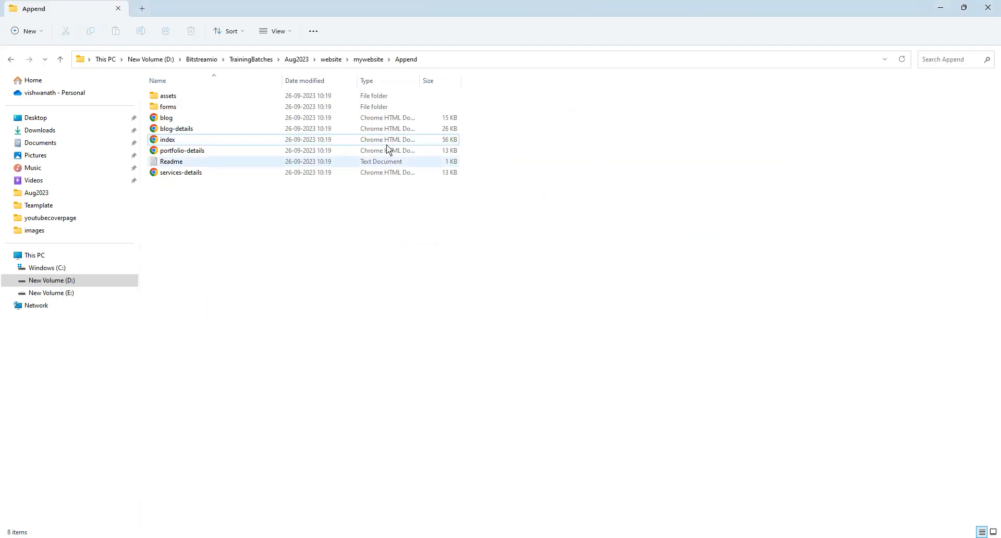
pyautogui.hotkey('ctrl', 'a')
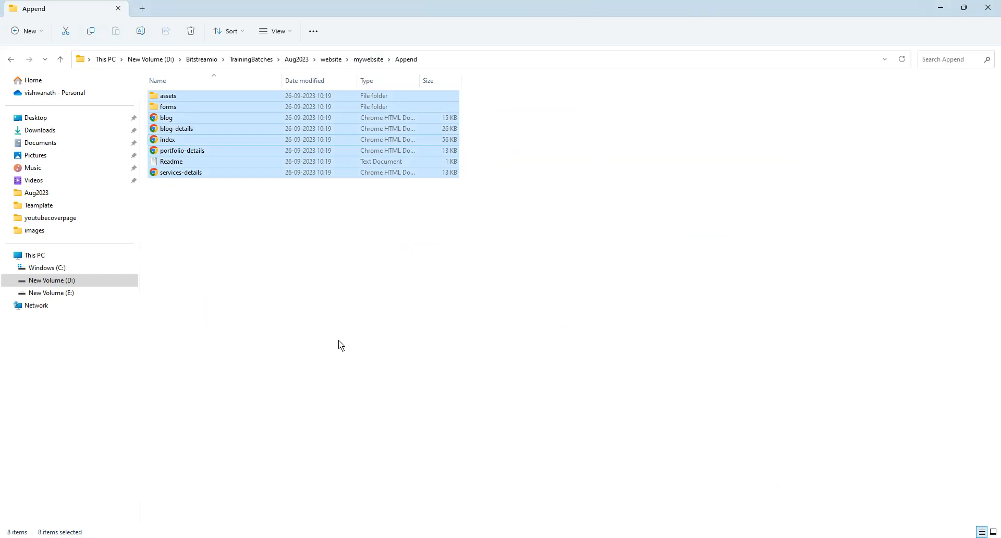
pyautogui.hotkey('ctrl', 'x')
pyautogui.click(368, 60)
pyautogui.click(320, 307)
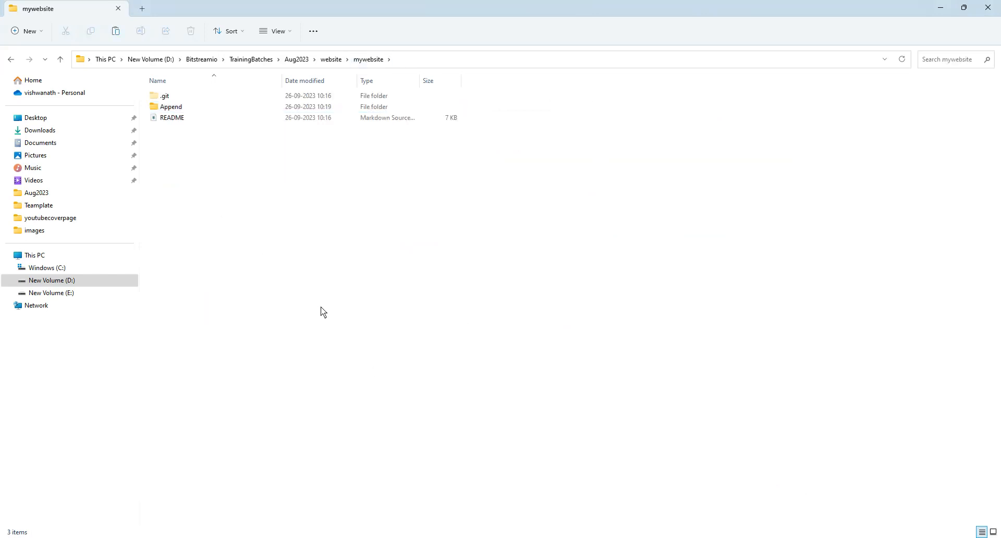
pyautogui.hotkey('ctrl', 'v')
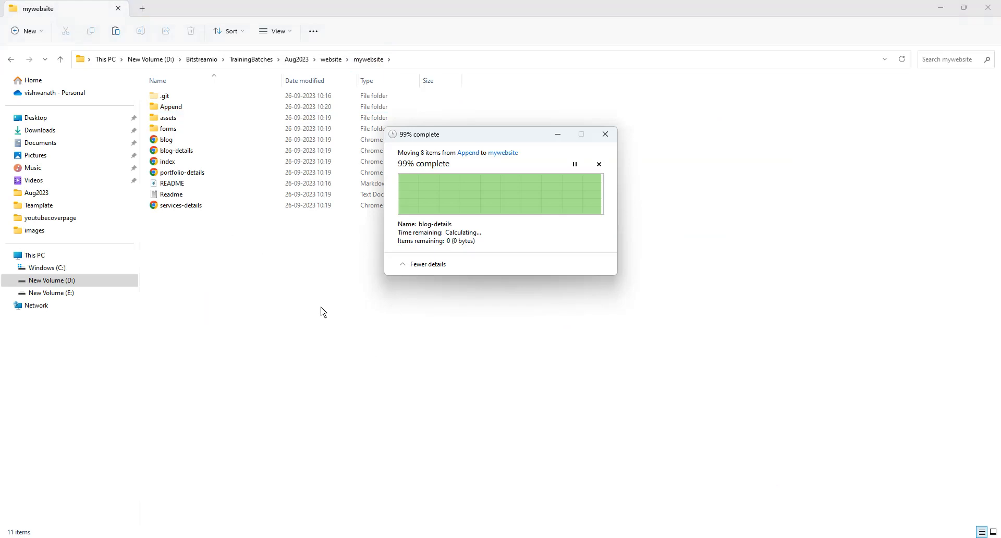
# - Check the contents of the Append folder and permanently delete it from mywebsite
pyautogui.click(171, 107)
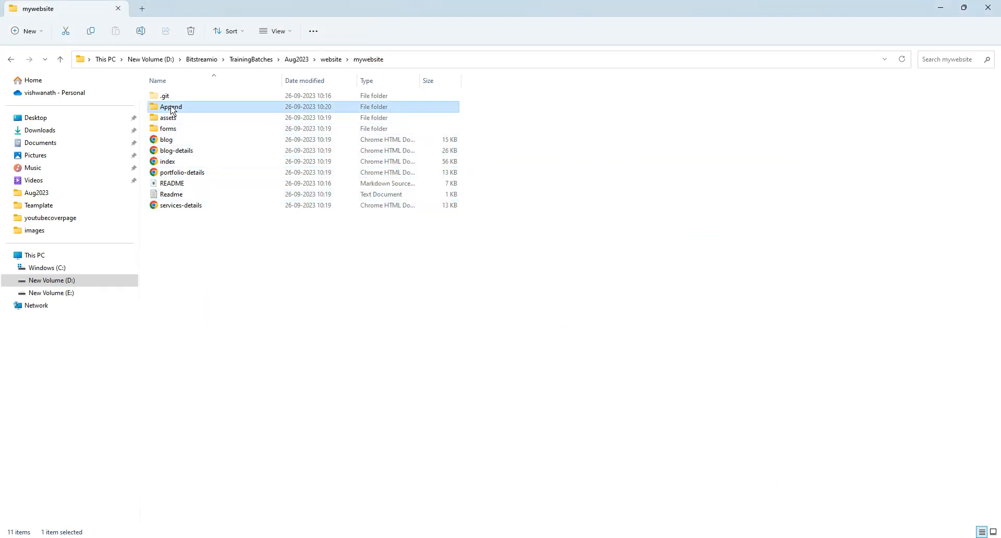
pyautogui.doubleClick(171, 107)
pyautogui.click(368, 59)
pyautogui.hotkey('shift', 'Delete')
pyautogui.press('Return')
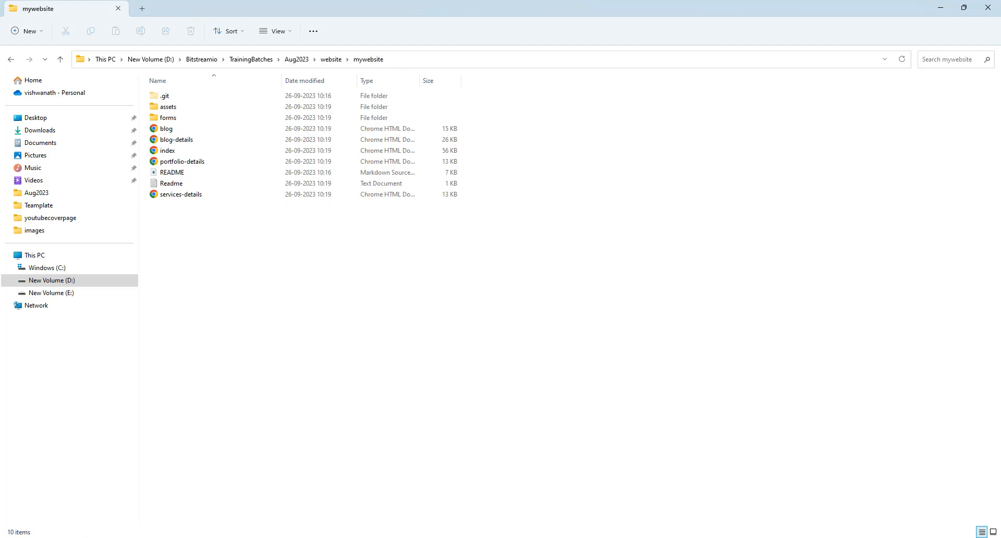
# - Switch to the browser, search for netlify in a new tab, and open the Netlify login page
pyautogui.hotkey('alt', 'Tab')
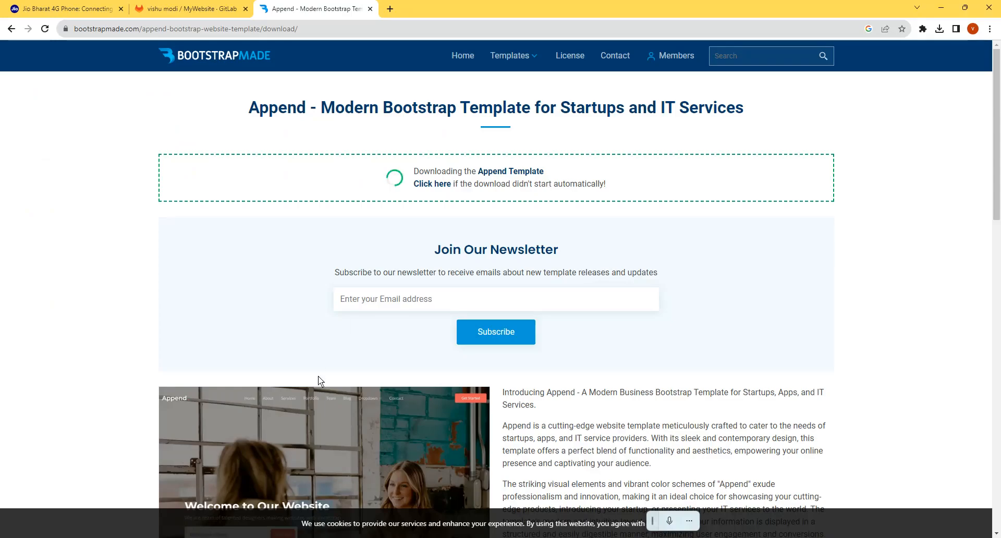
pyautogui.click(389, 11)
pyautogui.click(396, 27)
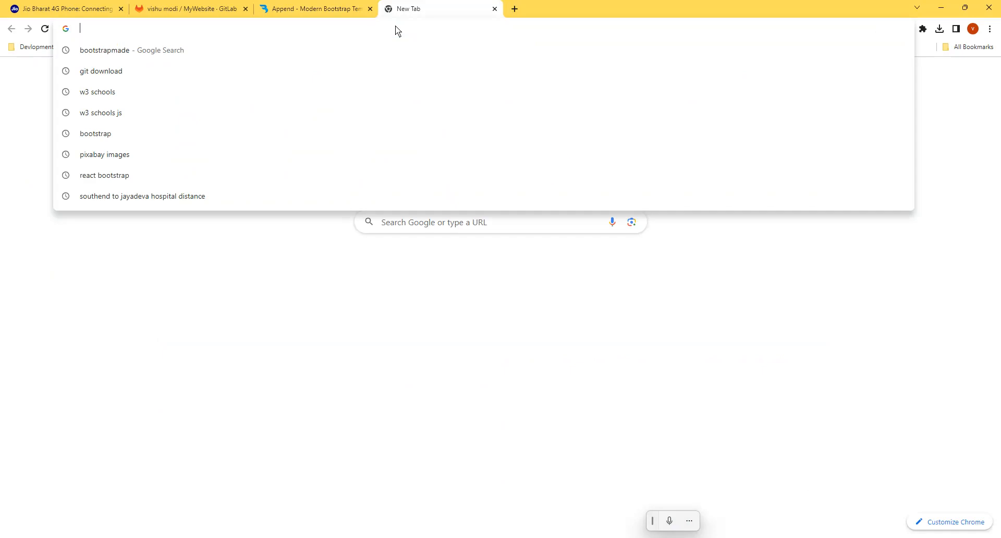
pyautogui.write('net')
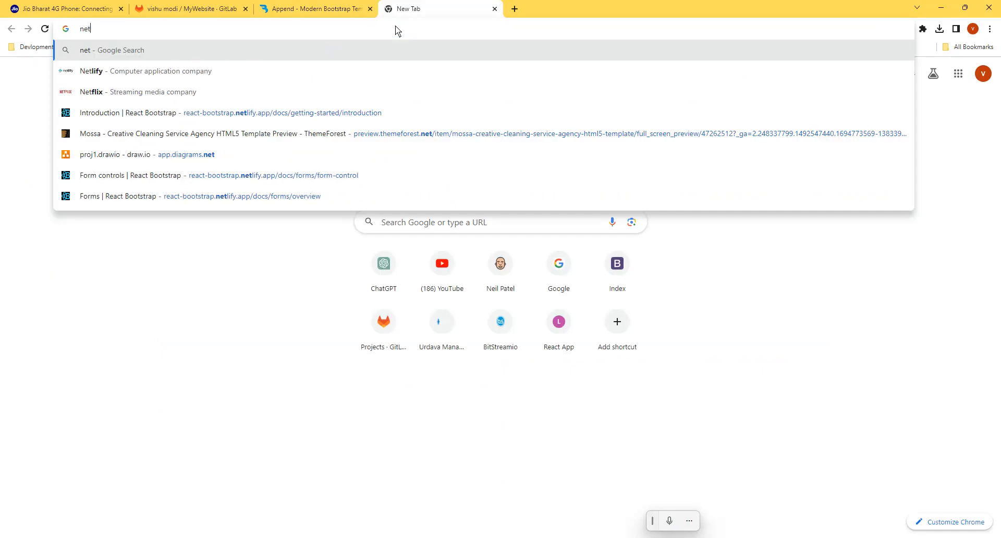
pyautogui.write('li')
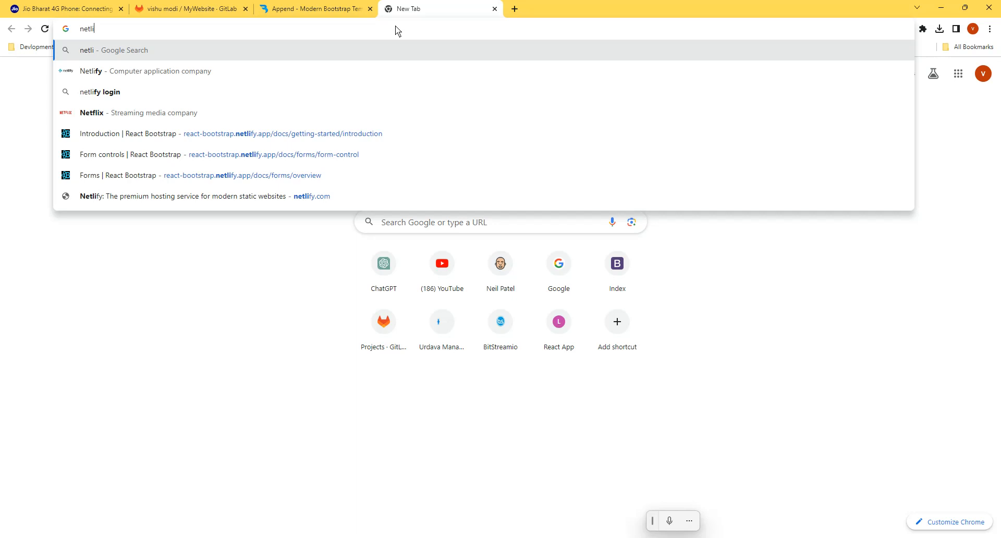
pyautogui.write('fy')
pyautogui.press('Return')
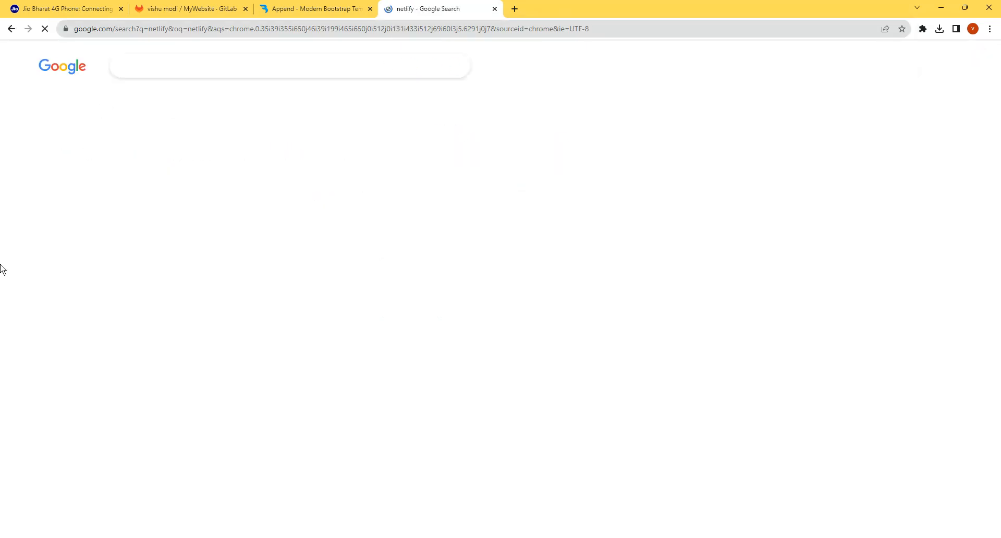
pyautogui.click(151, 209)
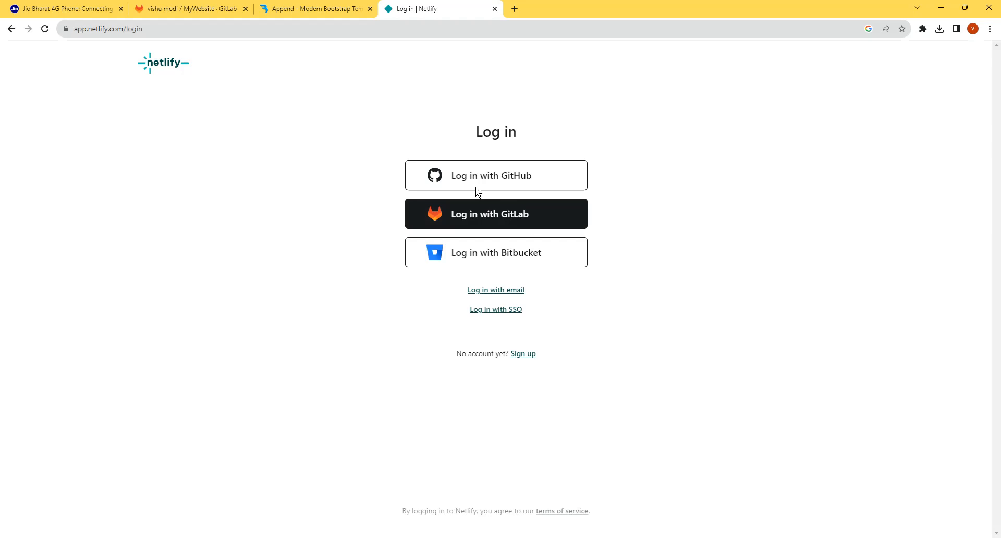
# - Log in to Netlify by email, entering the account's full e-mail address and submitting it with the saved password
pyautogui.click(502, 289)
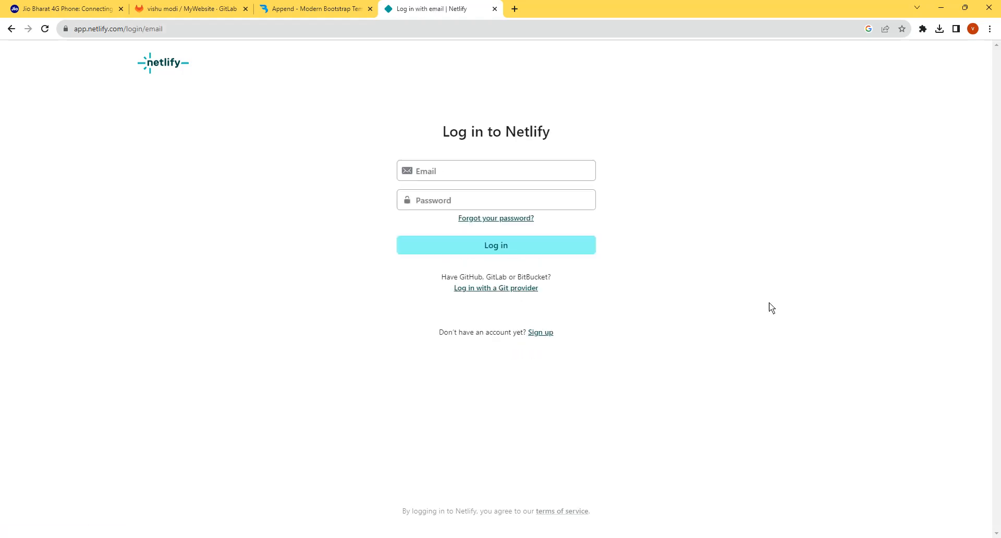
pyautogui.click(456, 171)
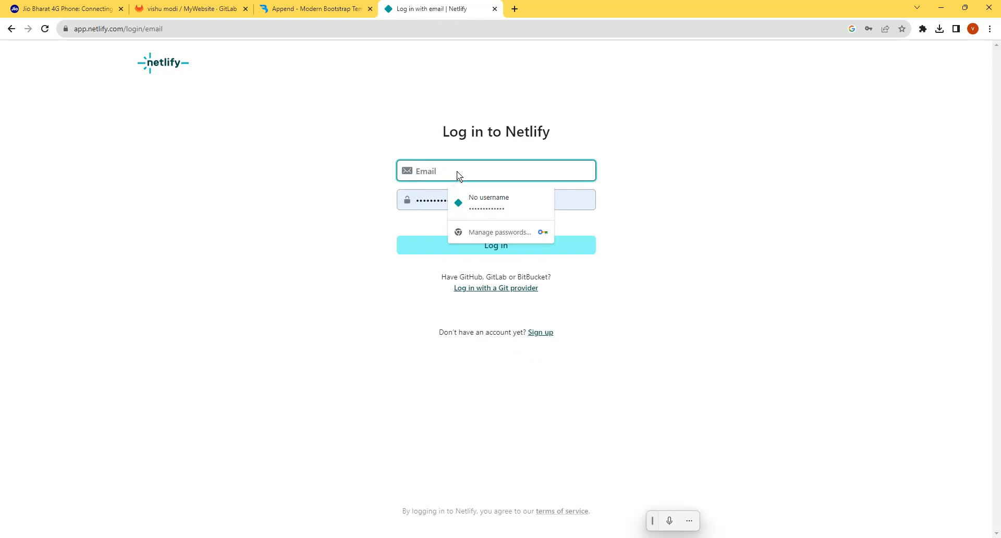
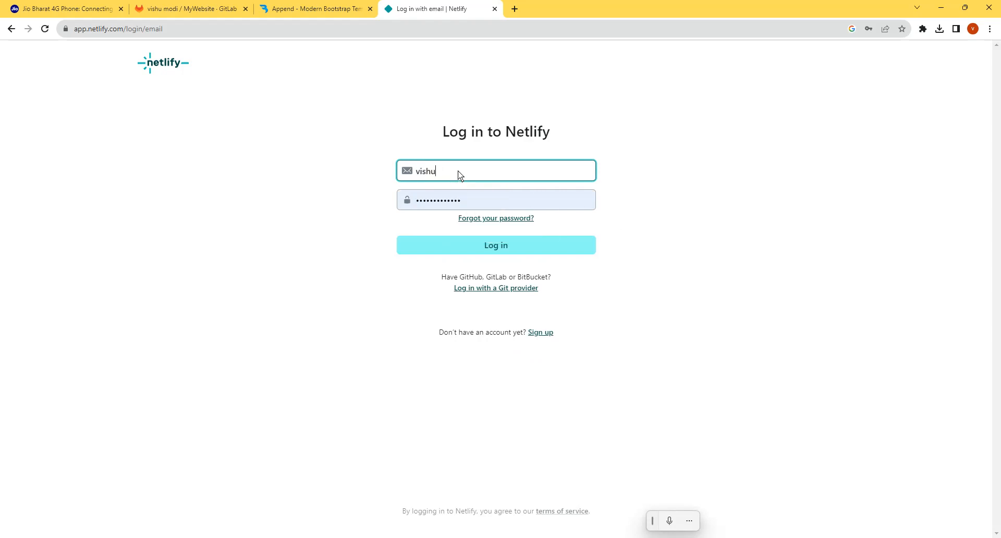
pyautogui.click(496, 248)
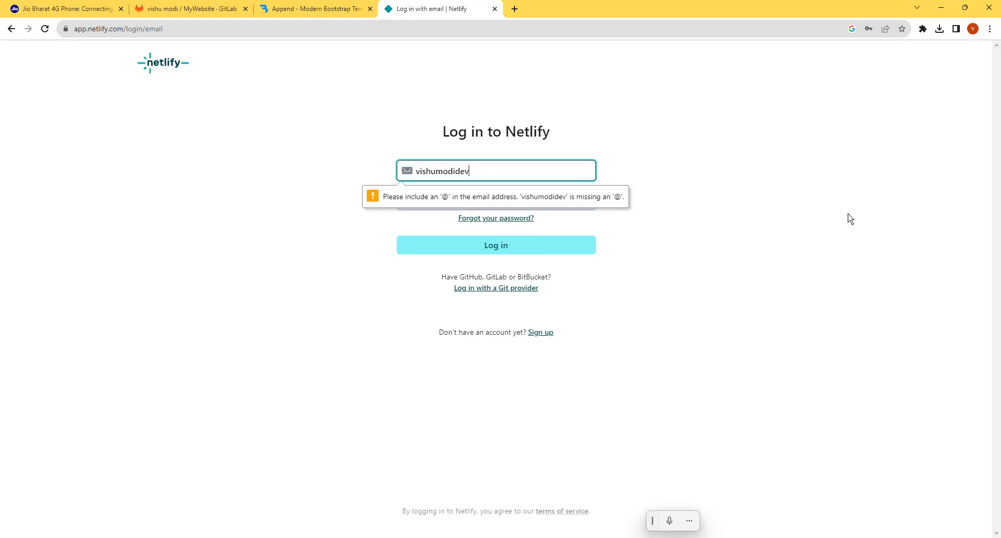
pyautogui.write('@gmail.com')
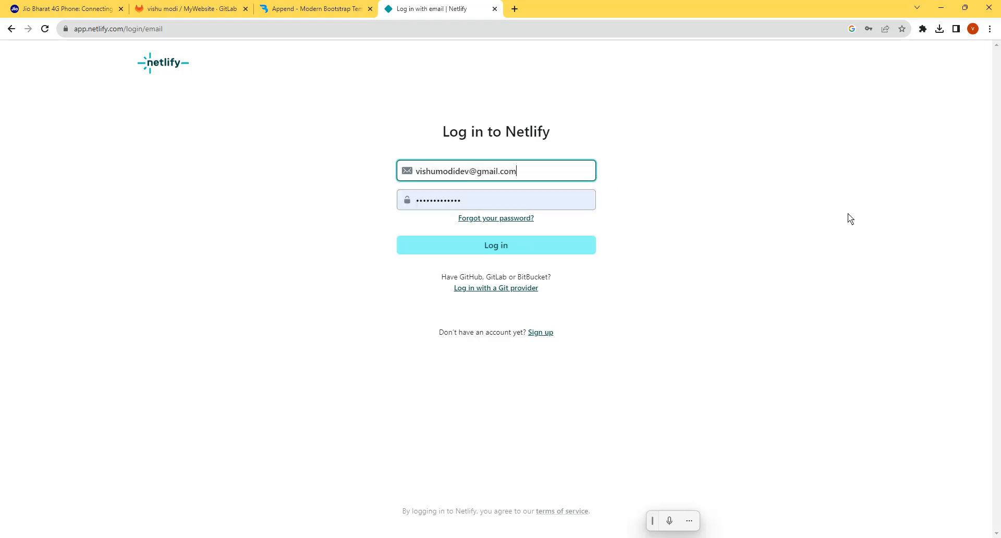
pyautogui.click(491, 242)
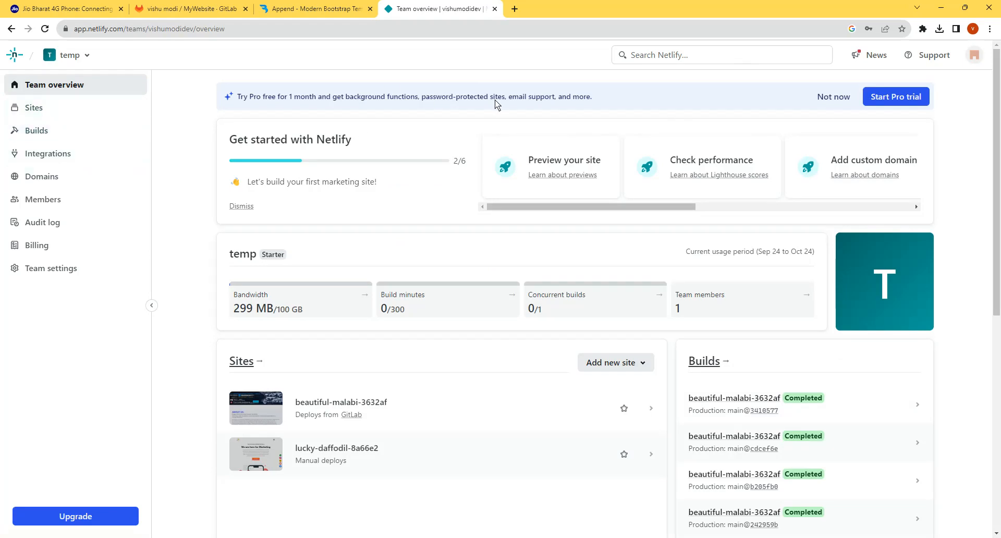
# - Open both existing sites in new tabs, replace the beautiful-malabi-3632af overview with its live site, and return to the team overview
pyautogui.keyDown('ctrl'); pyautogui.click(342, 406); pyautogui.keyUp('ctrl')
pyautogui.keyDown('ctrl'); pyautogui.click(337, 448); pyautogui.keyUp('ctrl')
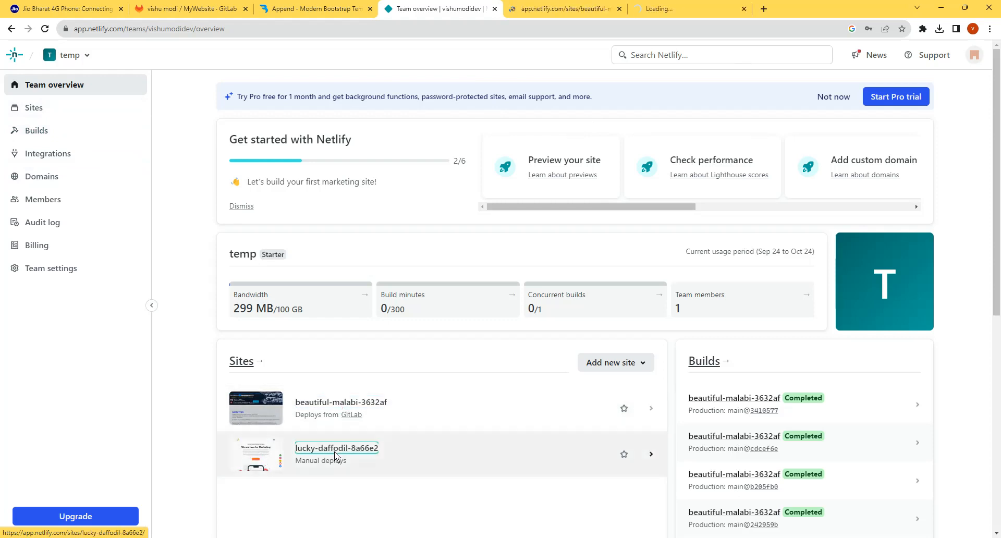
pyautogui.click(573, 9)
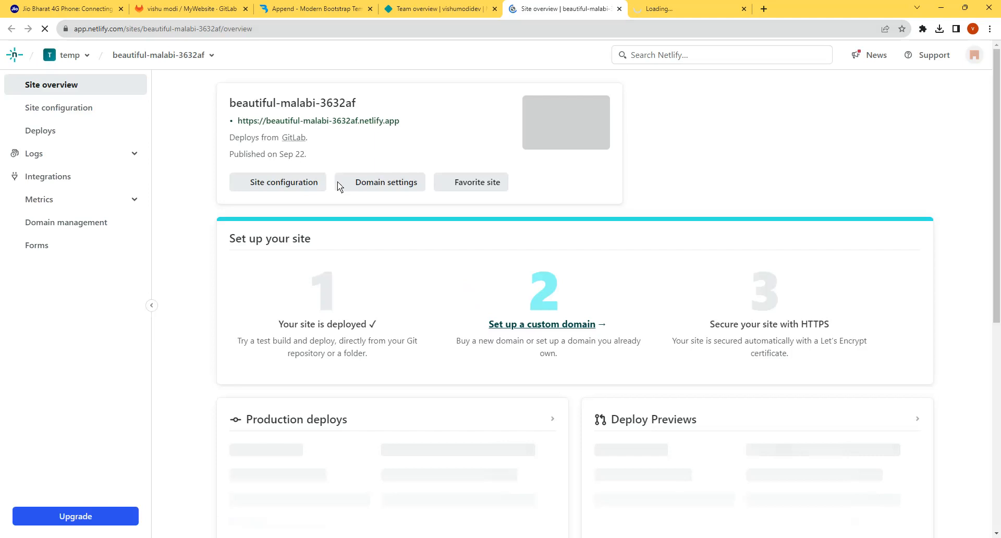
pyautogui.click(337, 120)
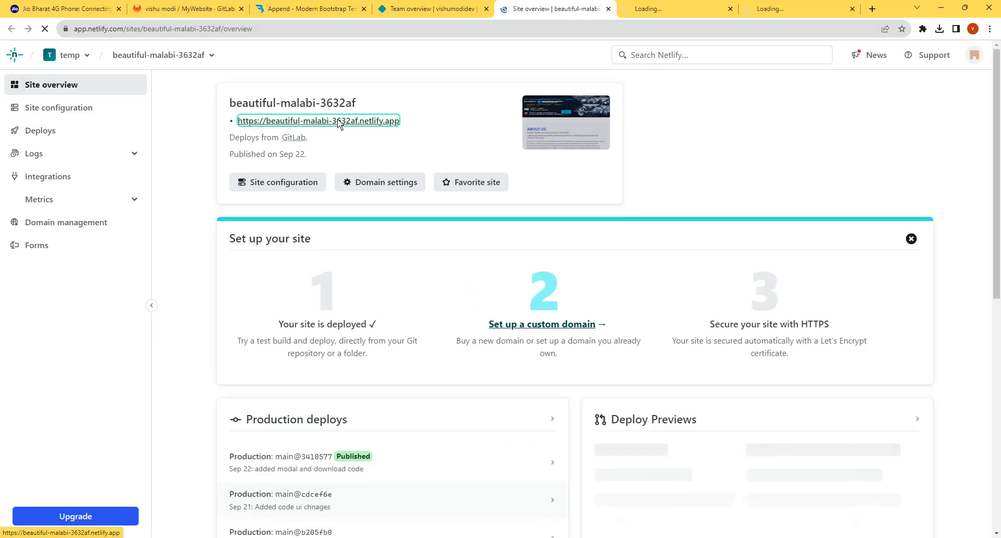
pyautogui.click(608, 8)
pyautogui.click(661, 9)
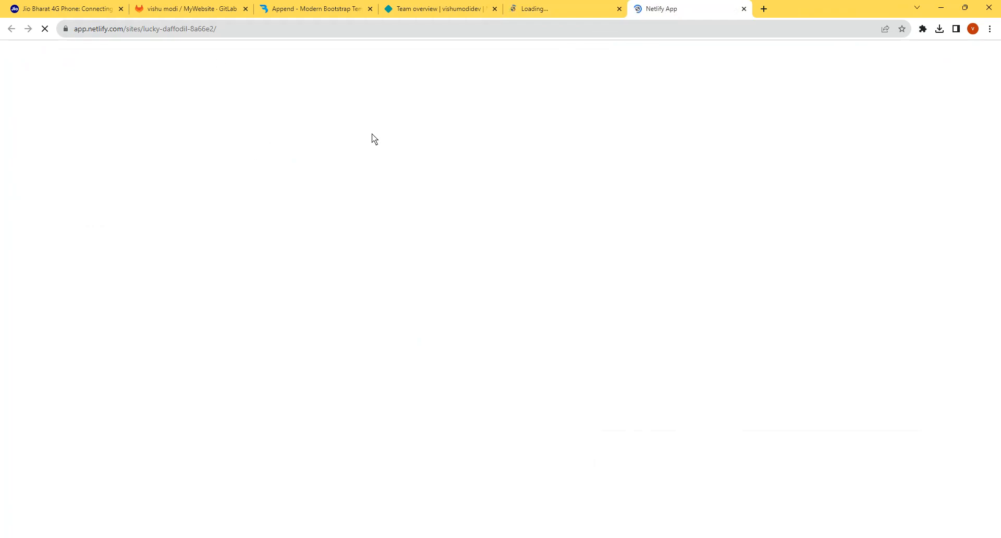
pyautogui.click(550, 5)
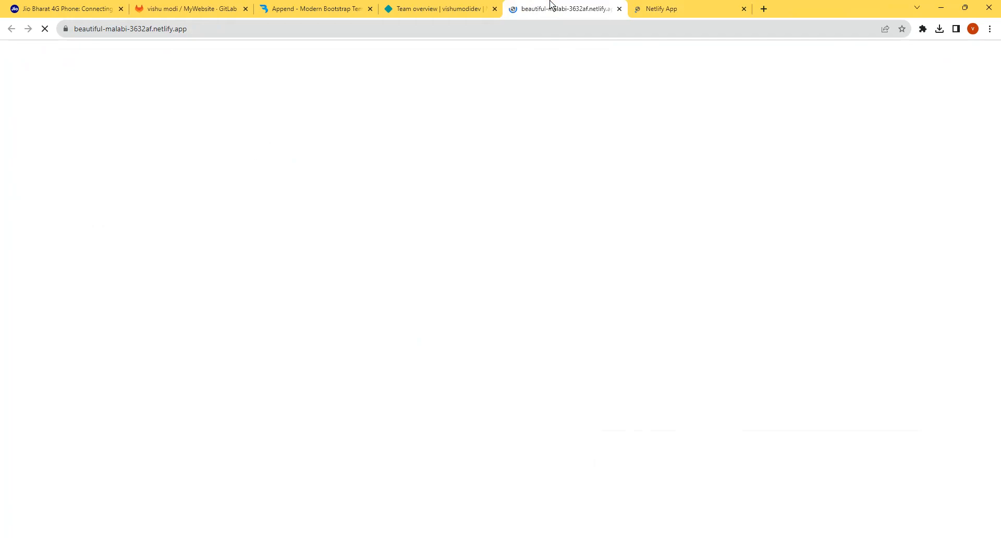
pyautogui.click(452, 11)
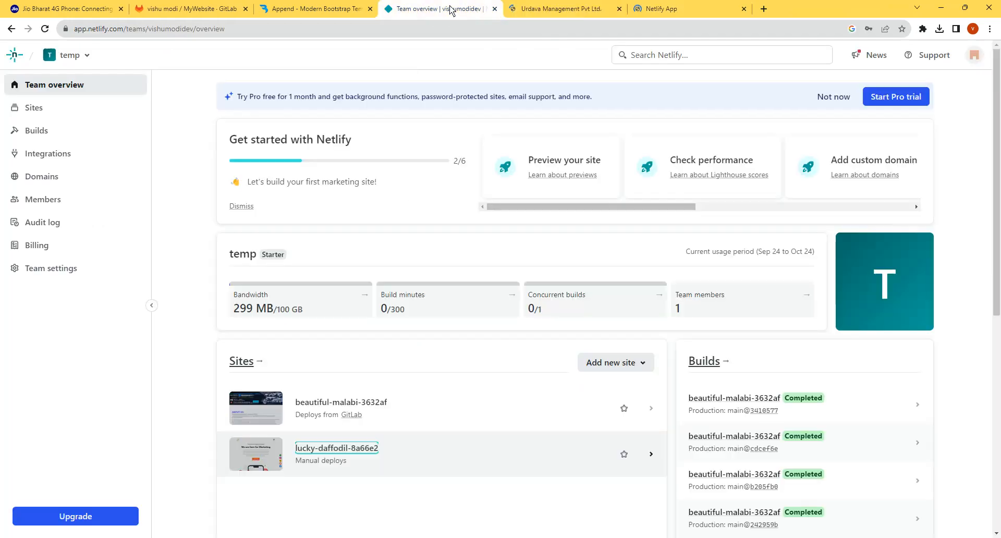
# - Show the team's sites list and start adding a new site with the manual deploy option
pyautogui.click(31, 108)
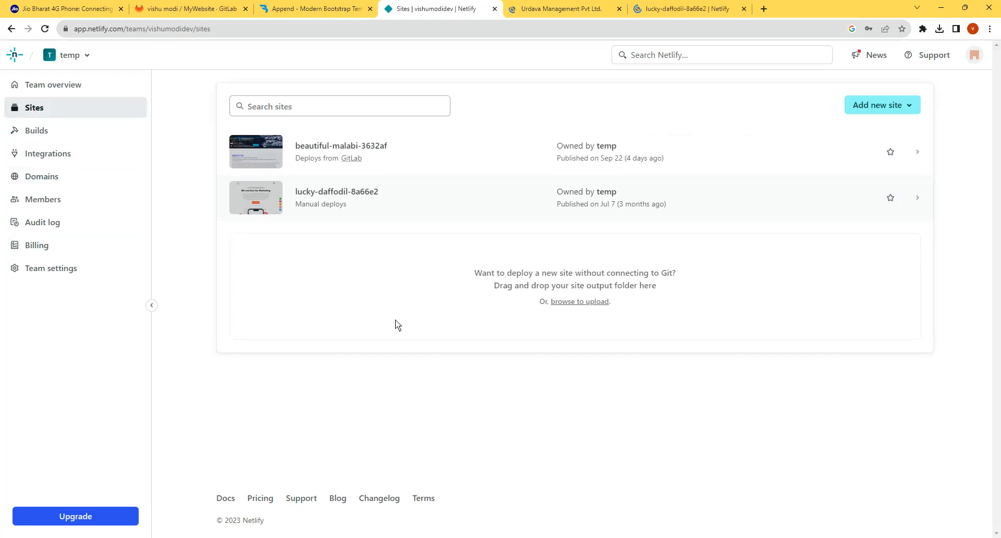
pyautogui.click(893, 105)
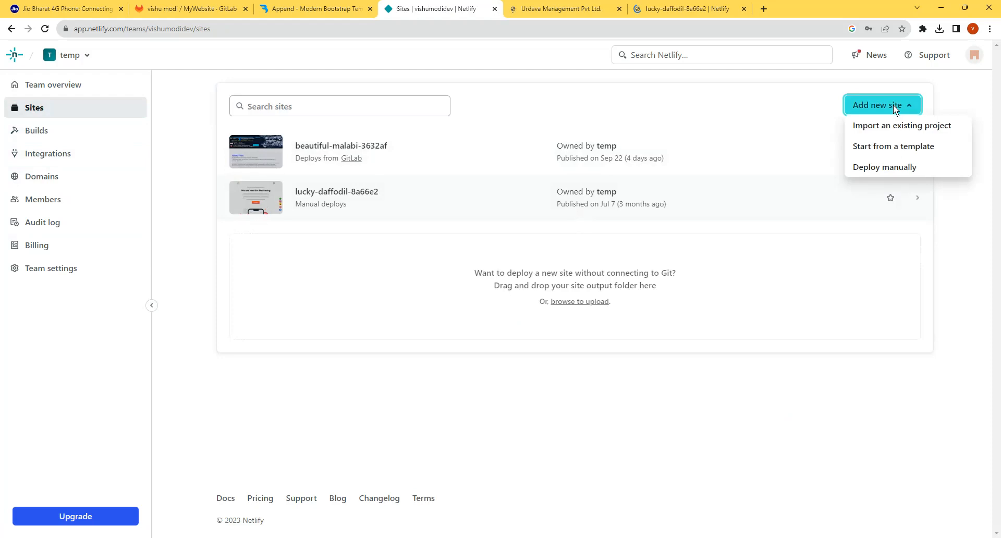
pyautogui.click(885, 166)
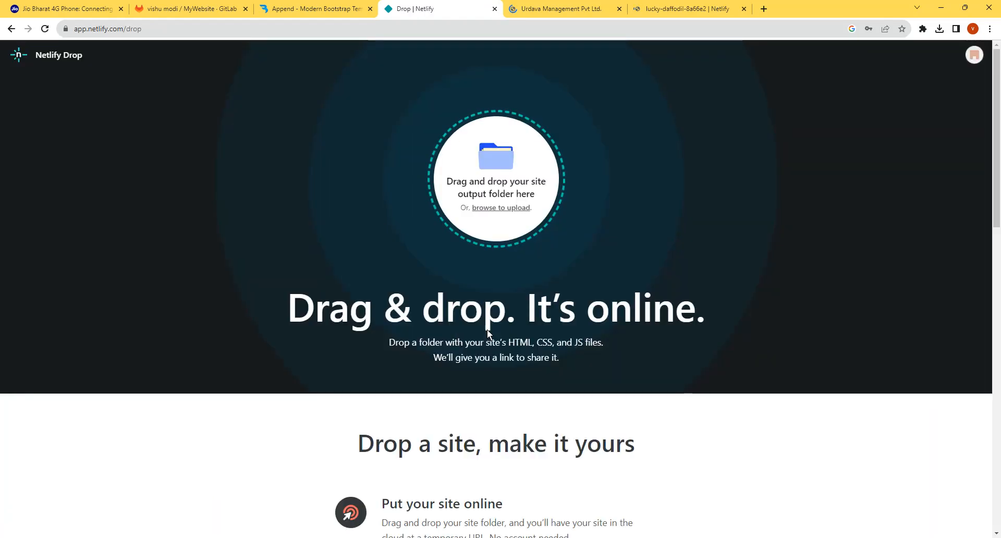
# - Locate the mywebsite folder inside the website folder in File Explorer, and switch back to the Netlify Drop page
pyautogui.moveTo(271, 537)
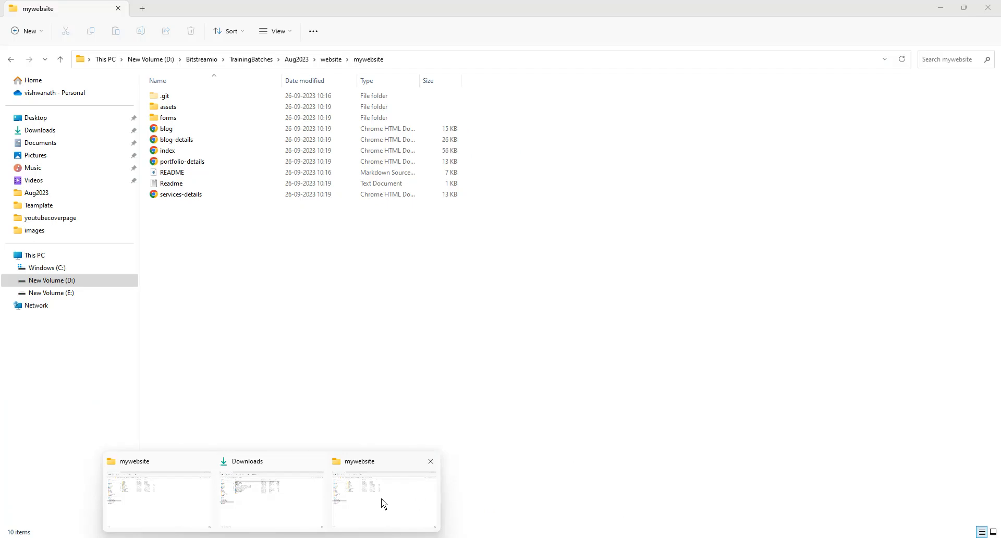
pyautogui.click(380, 498)
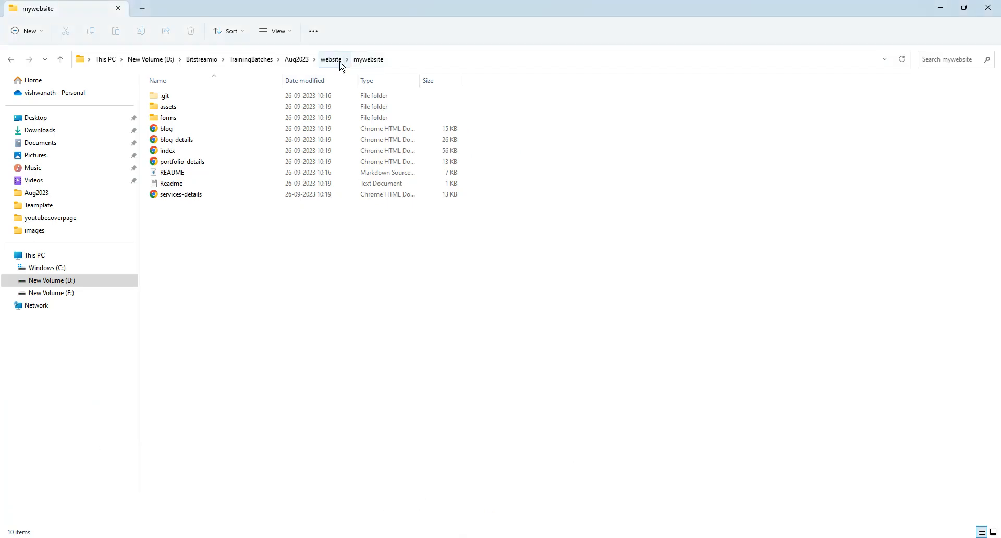
pyautogui.click(339, 61)
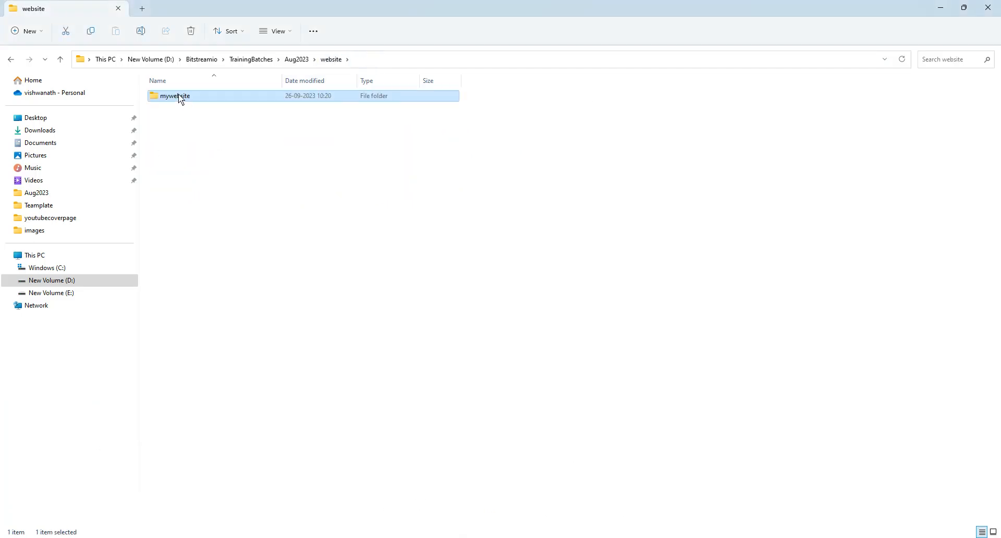
pyautogui.hotkey('alt', 'Tab')
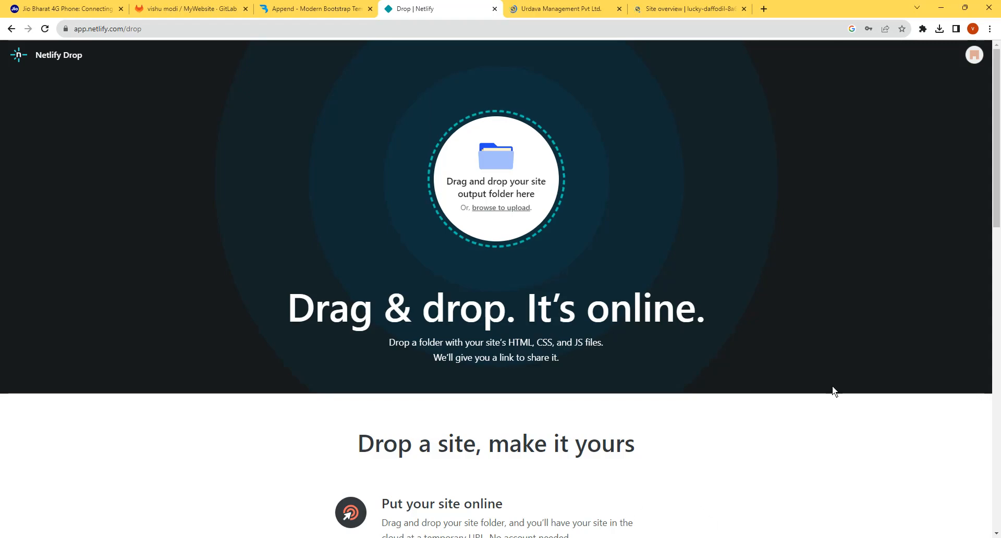
# - Browse for the upload folder in Bitstreamio > TrainingBatches > Aug2023 on drive D, select websitess, and cancel the upload
pyautogui.click(499, 208)
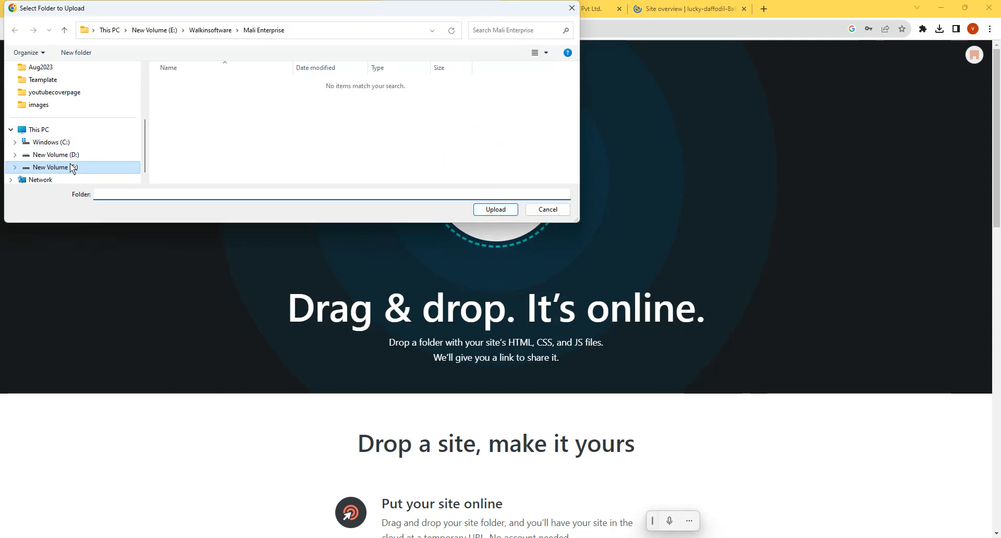
pyautogui.click(70, 164)
pyautogui.click(71, 155)
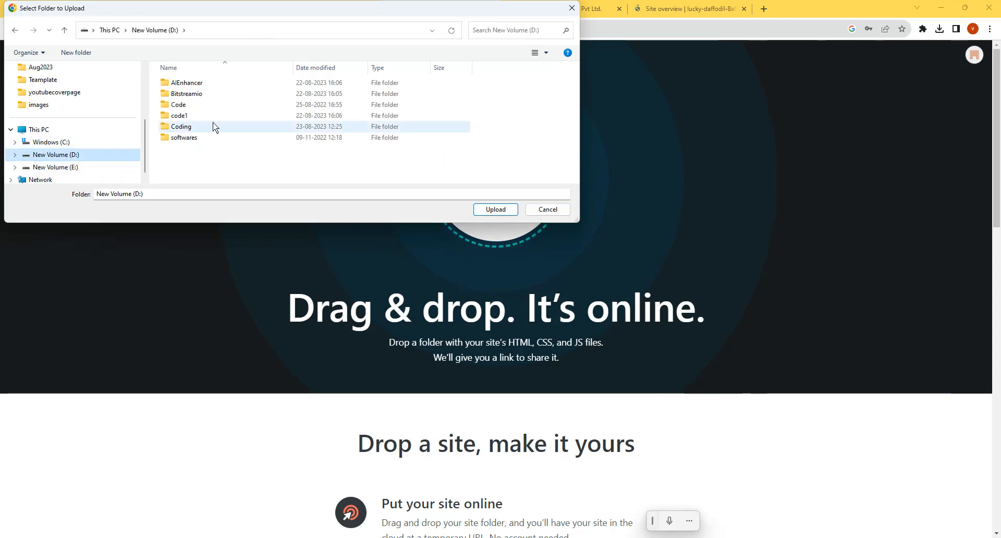
pyautogui.click(52, 68)
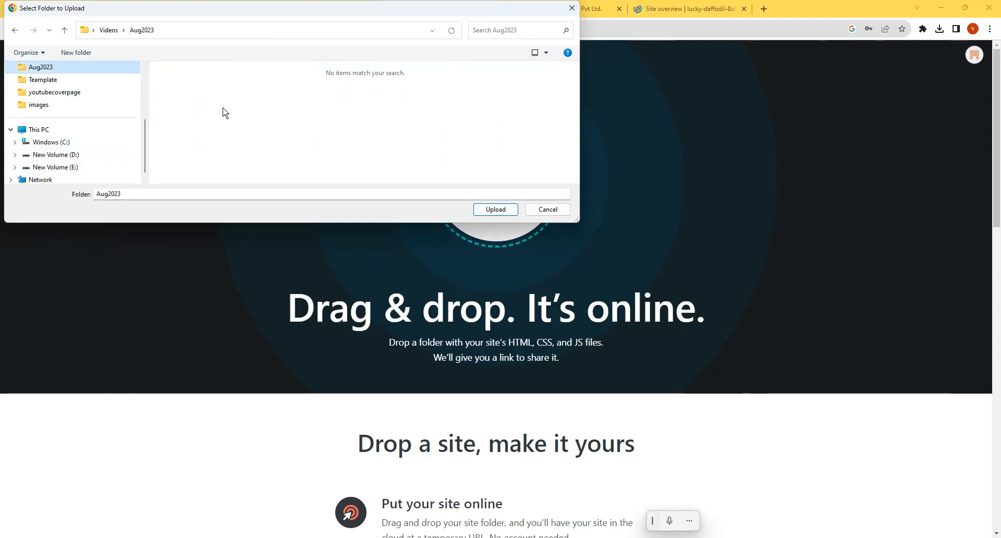
pyautogui.click(69, 155)
pyautogui.doubleClick(224, 92)
pyautogui.click(216, 96)
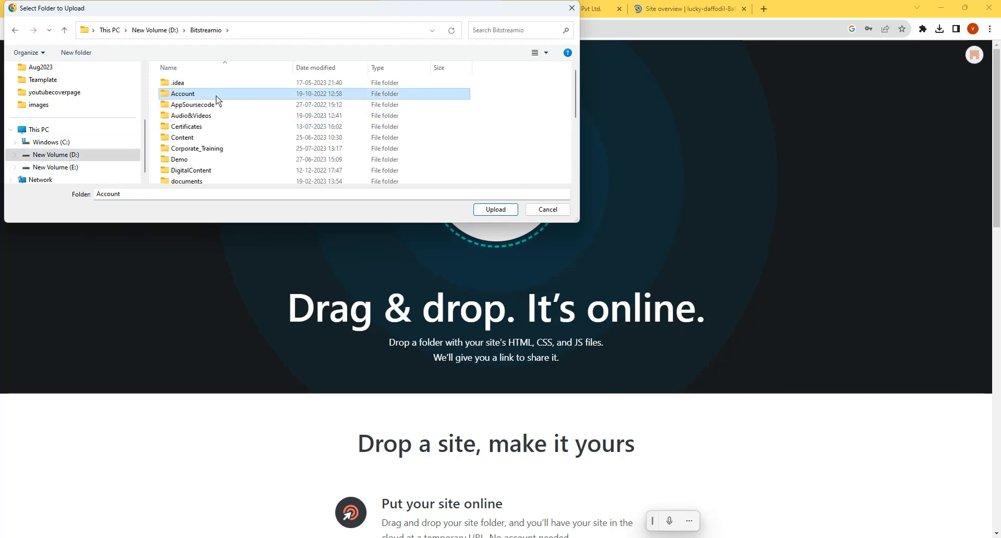
pyautogui.press('t')
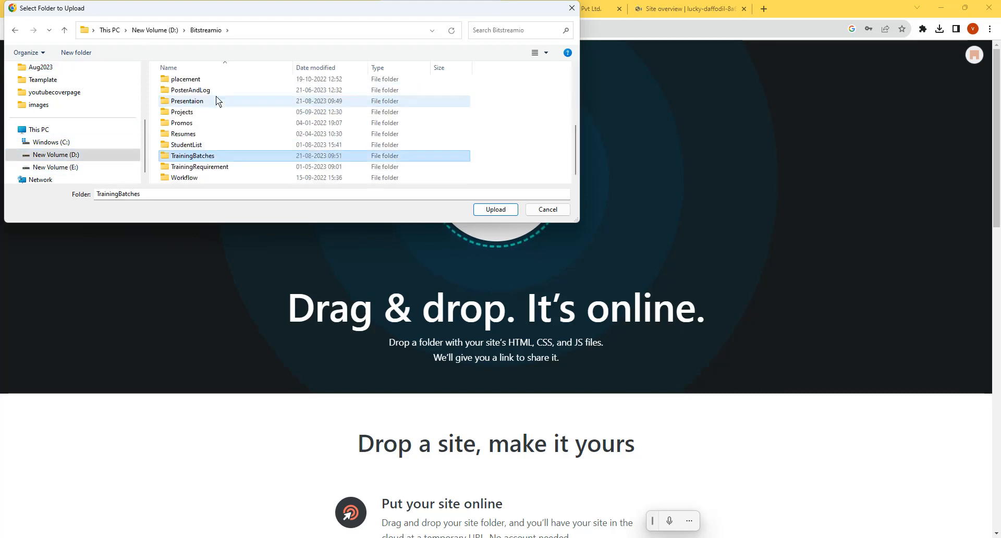
pyautogui.doubleClick(206, 158)
pyautogui.doubleClick(183, 82)
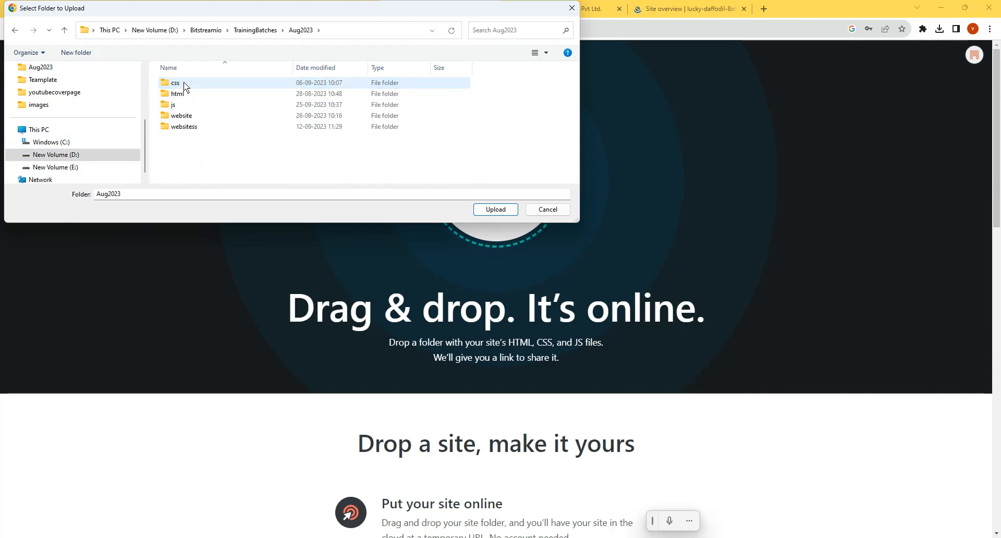
pyautogui.click(193, 127)
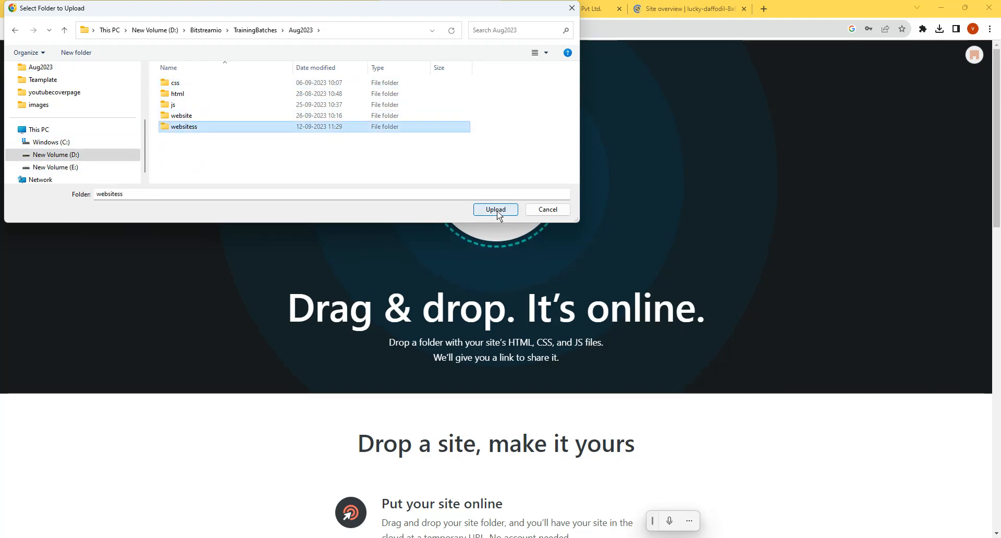
pyautogui.click(549, 214)
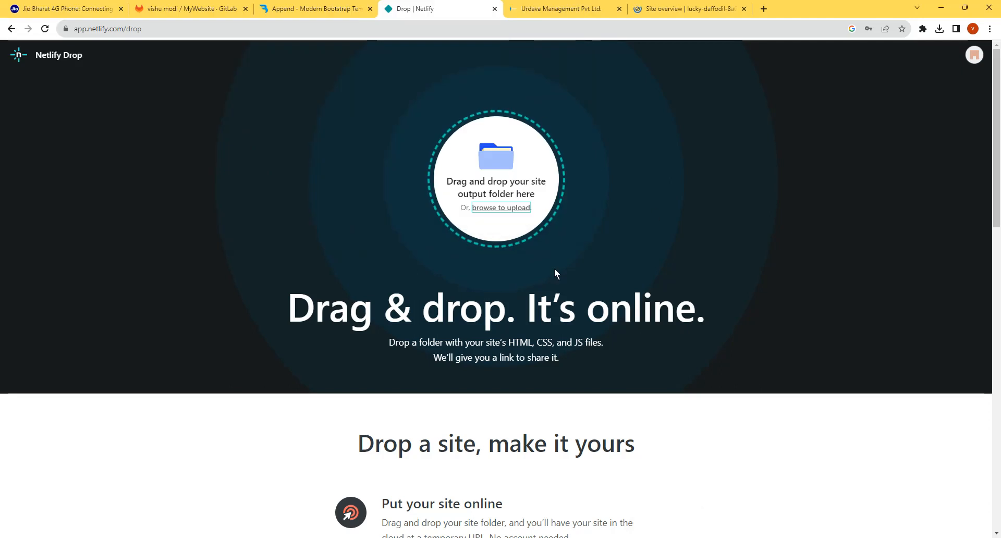
# - Return to the sites list and start adding a new site by importing an existing project
pyautogui.click(11, 29)
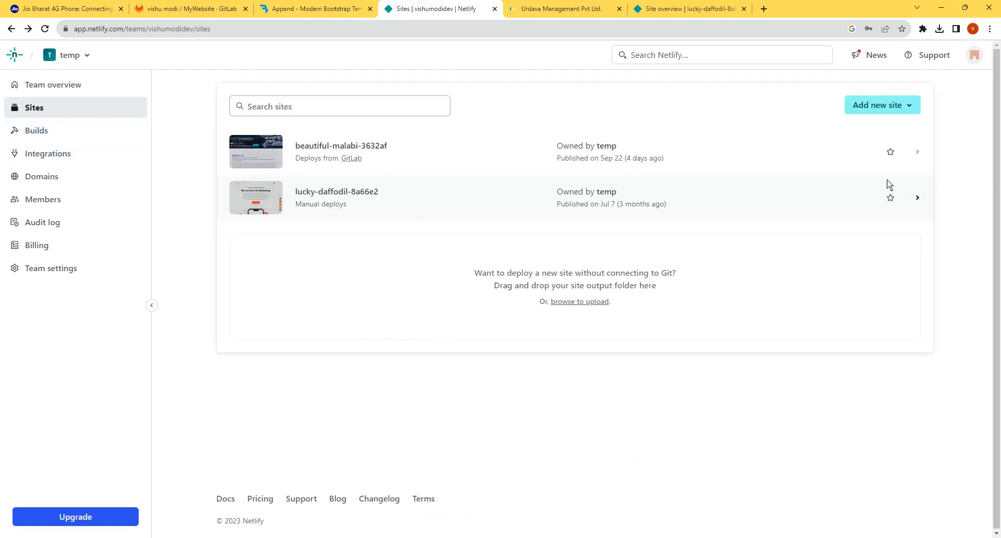
pyautogui.click(893, 106)
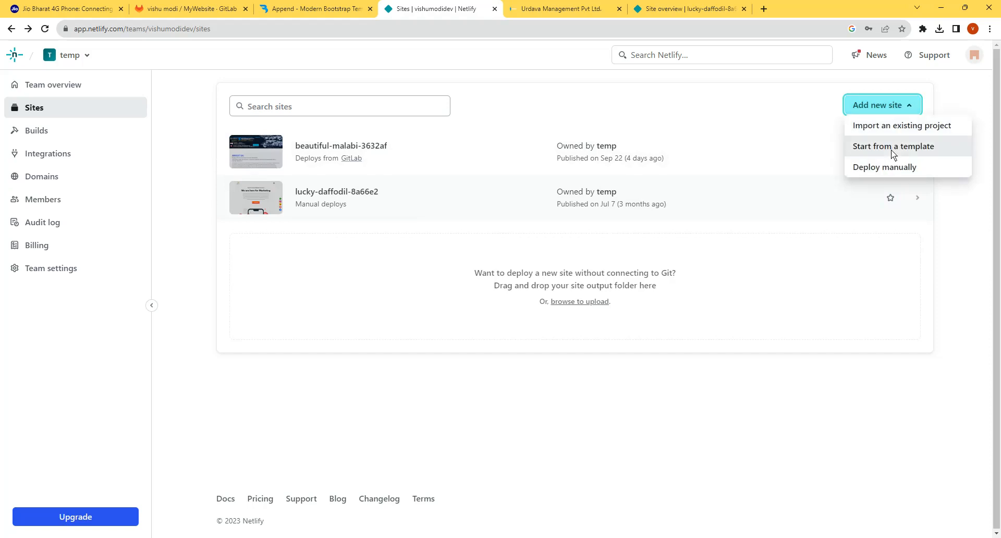
pyautogui.click(892, 129)
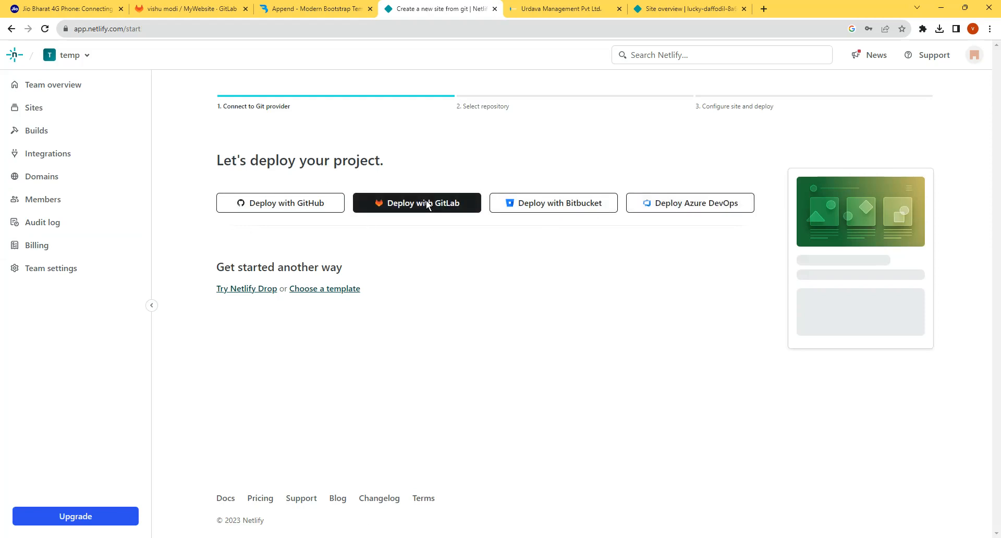
# - Look through the deployed Urdava Management site down to its video gallery, and close its page and the lucky-daffodil-8a66e2 overview
pyautogui.click(173, 6)
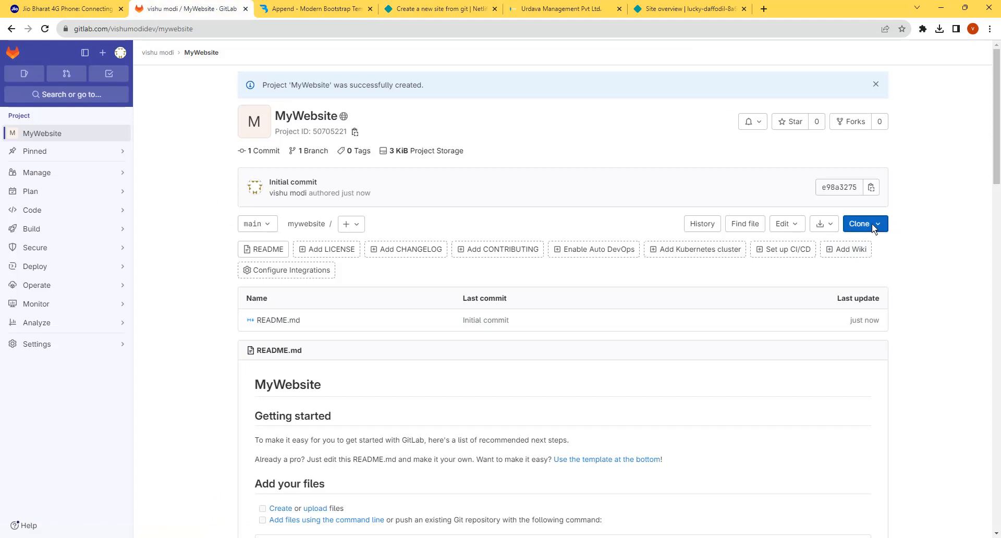
pyautogui.click(684, 9)
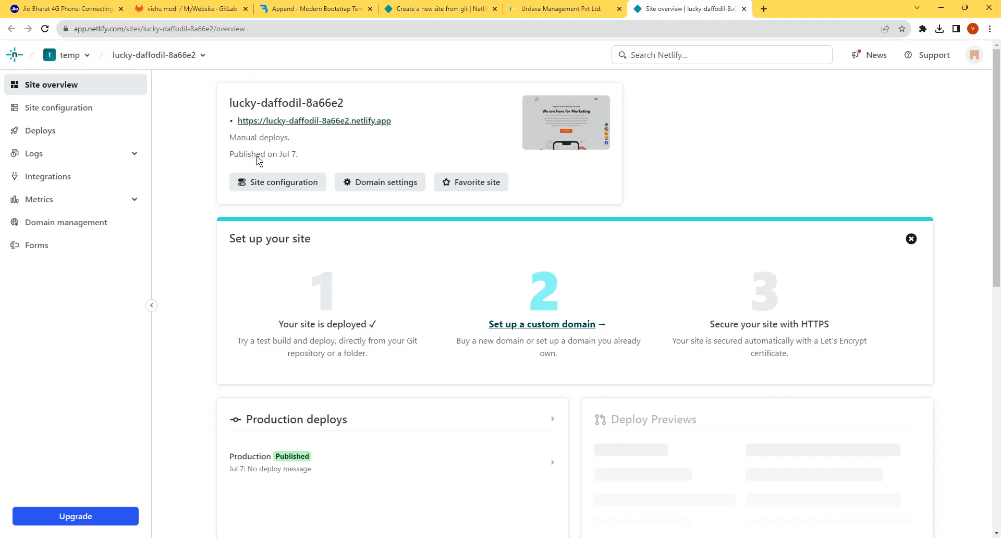
pyautogui.click(584, 7)
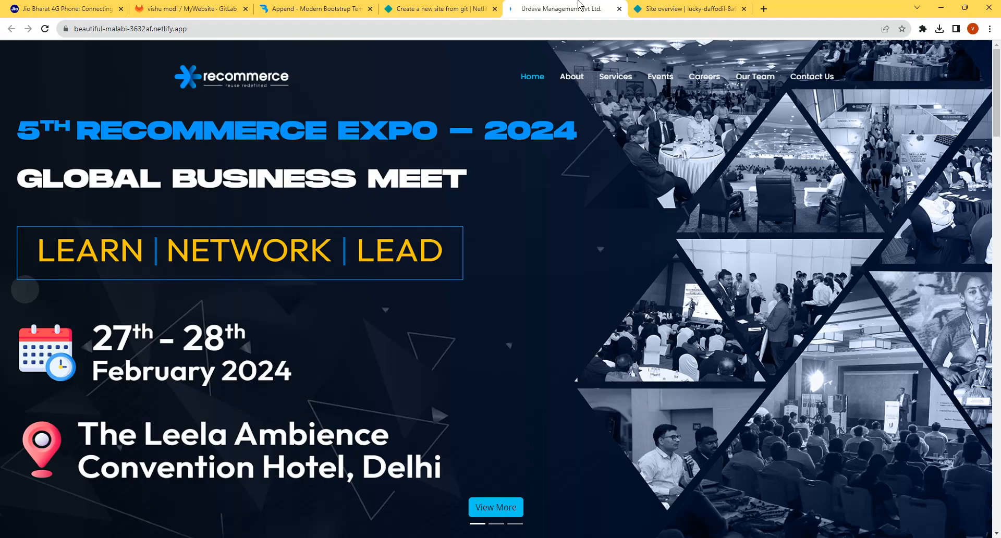
pyautogui.scroll(-15, 418, 149)
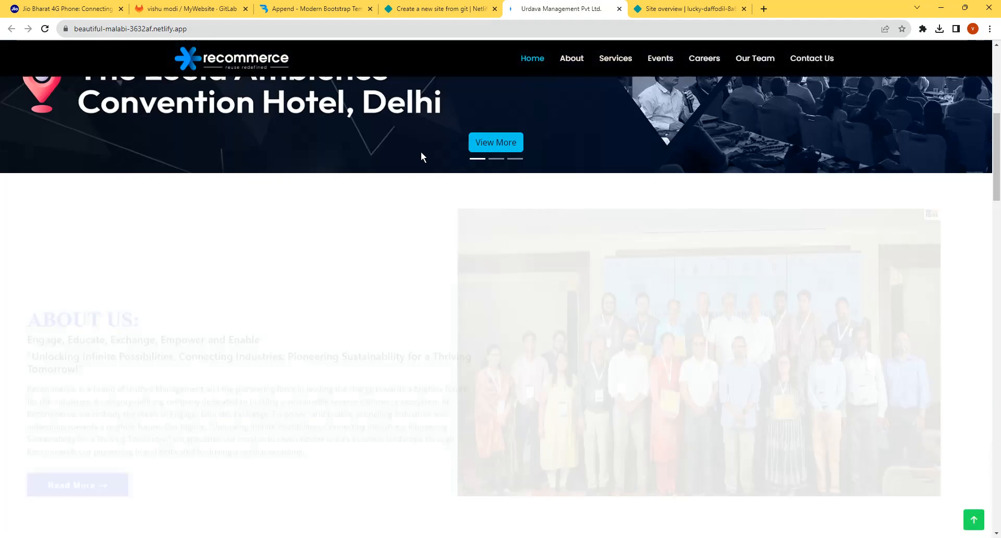
pyautogui.scroll(-10, 425, 169)
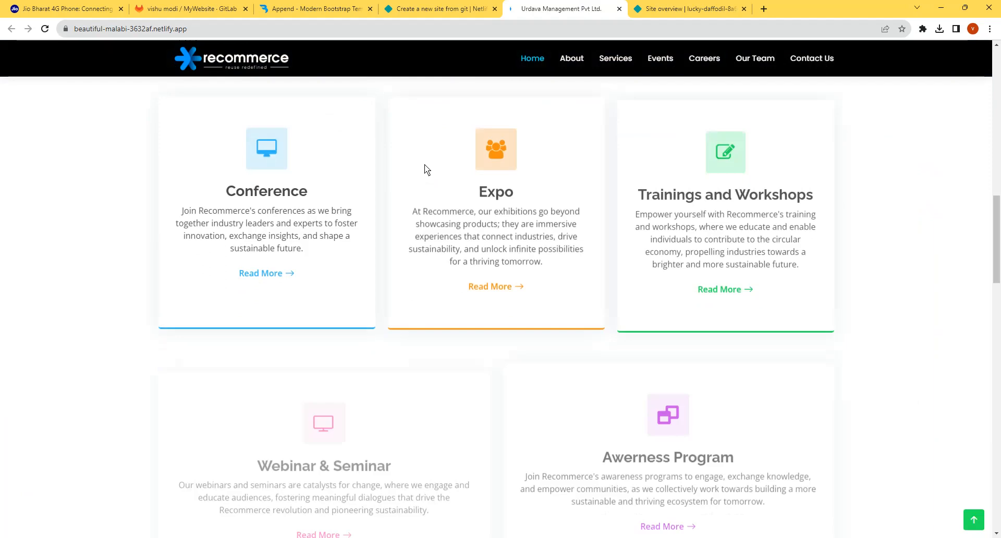
pyautogui.scroll(-15, 532, 298)
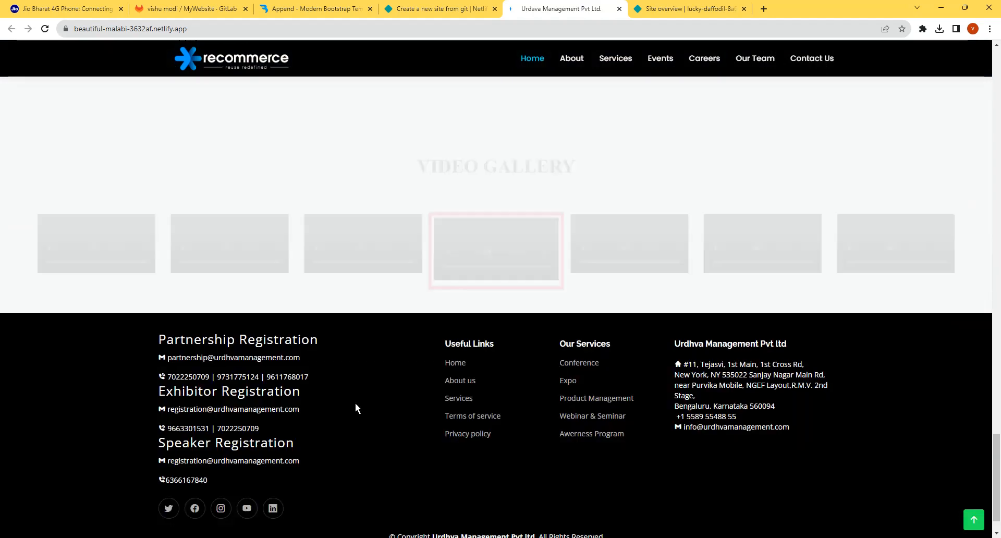
pyautogui.click(500, 188)
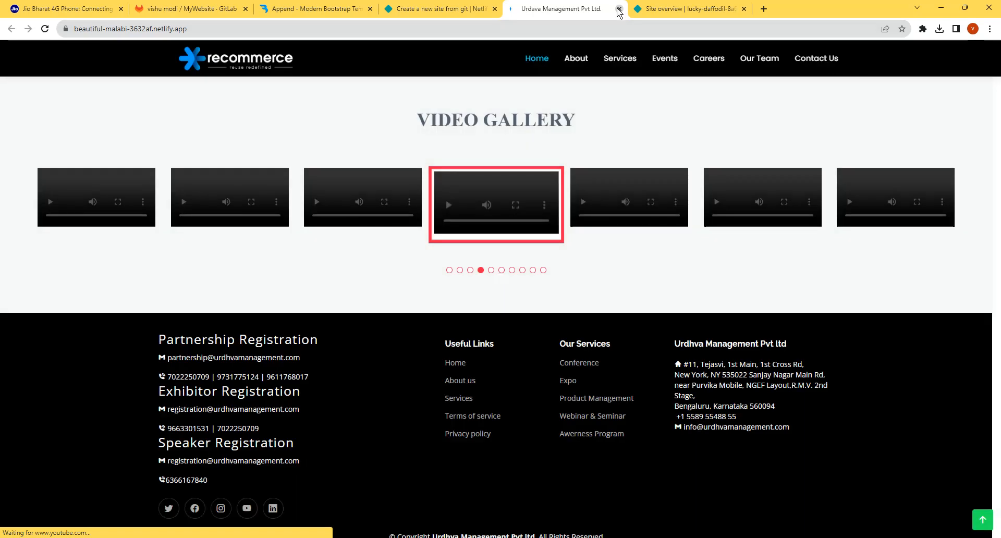
pyautogui.click(618, 11)
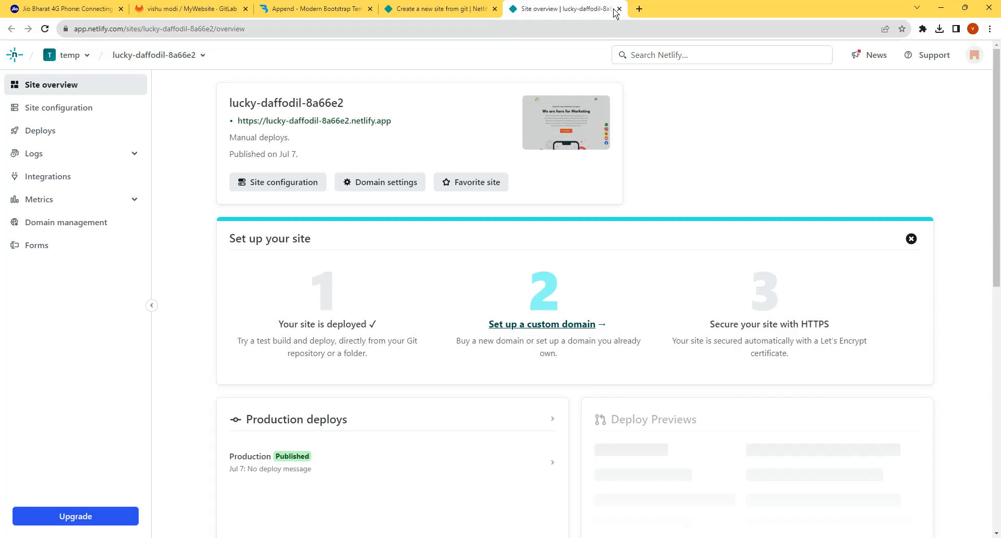
pyautogui.click(618, 11)
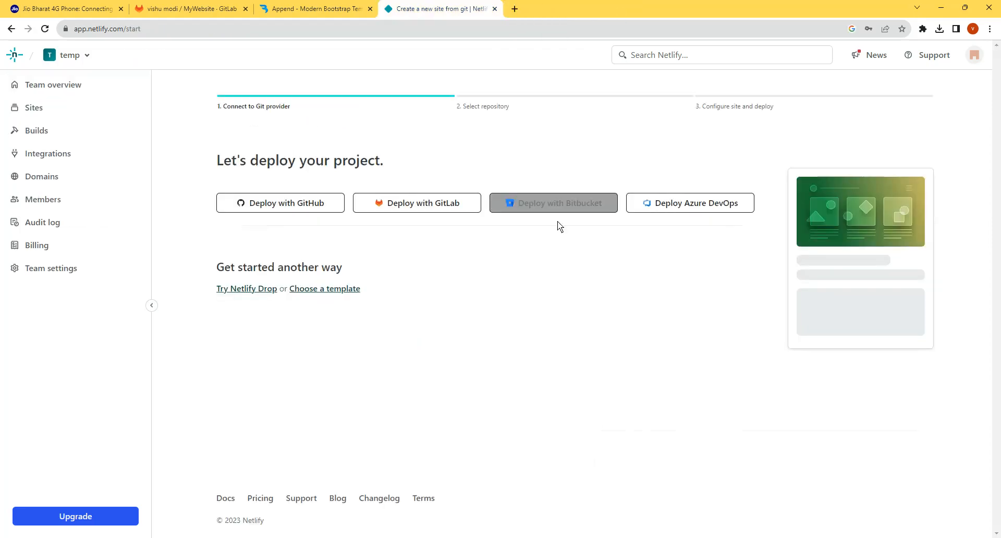
# - Connect GitLab as the Git provider, and check which account is signed in on GitLab before returning to the repository list
pyautogui.click(411, 209)
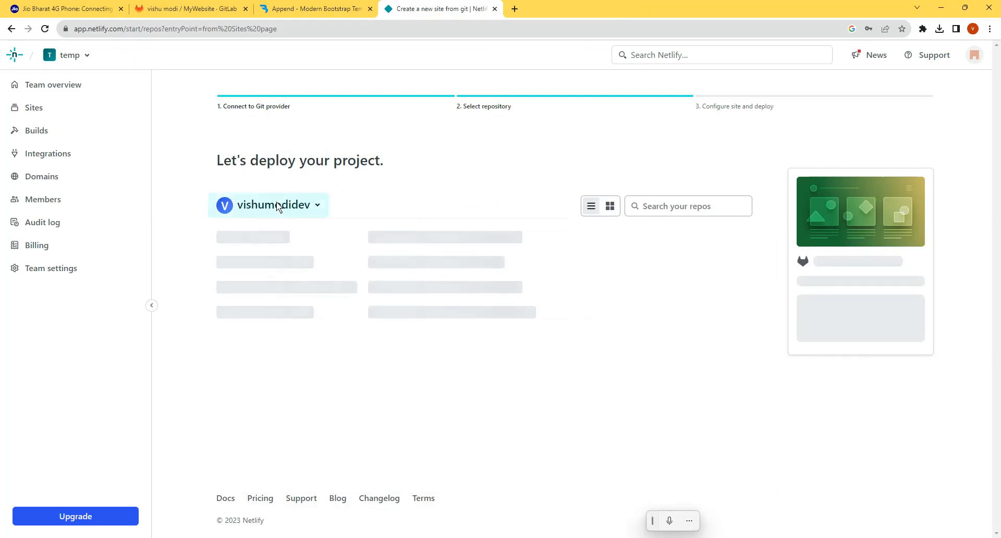
pyautogui.click(178, 8)
pyautogui.click(120, 53)
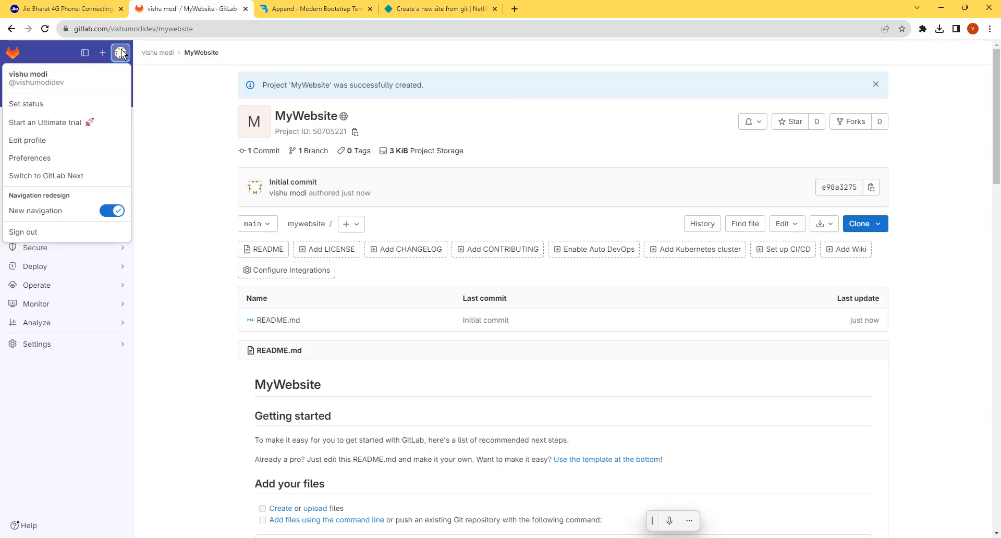
pyautogui.click(409, 8)
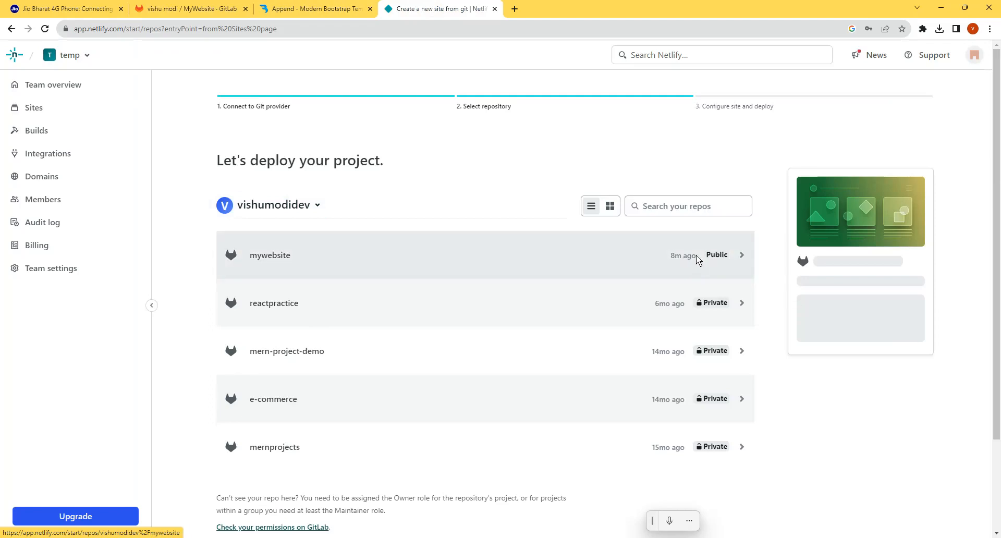
# - Choose the mywebsite repository and deploy MyWebsite from the main branch, leaving the build settings at their defaults
pyautogui.click(636, 249)
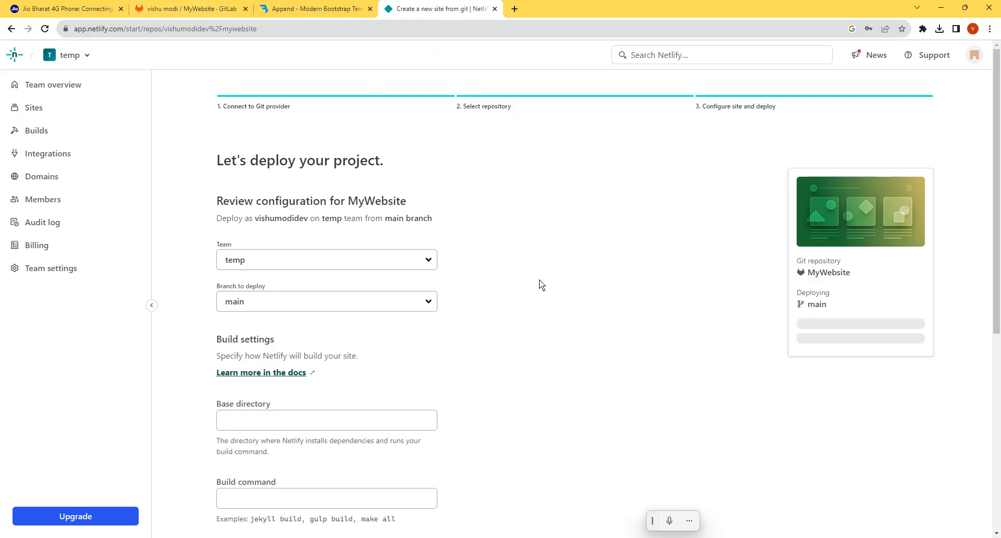
pyautogui.scroll(-6, 625, 363)
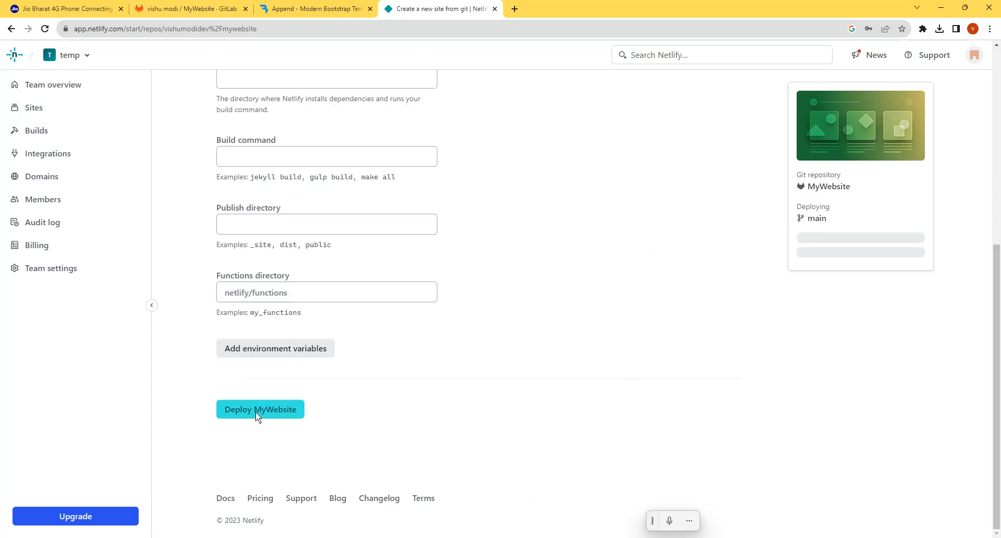
pyautogui.click(255, 409)
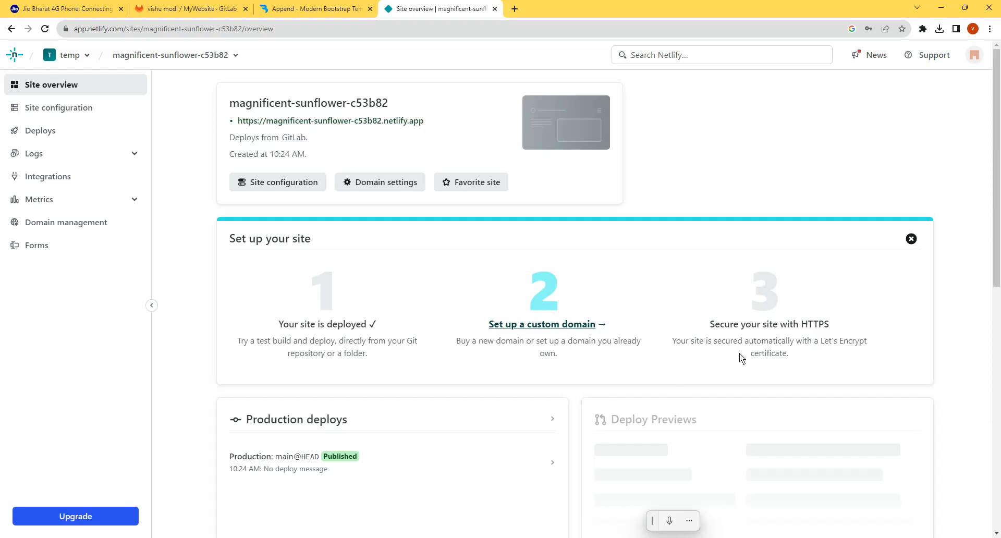
# - Review the new site's overview page and the file list of the MyWebsite project on GitLab
pyautogui.scroll(-5, 661, 371)
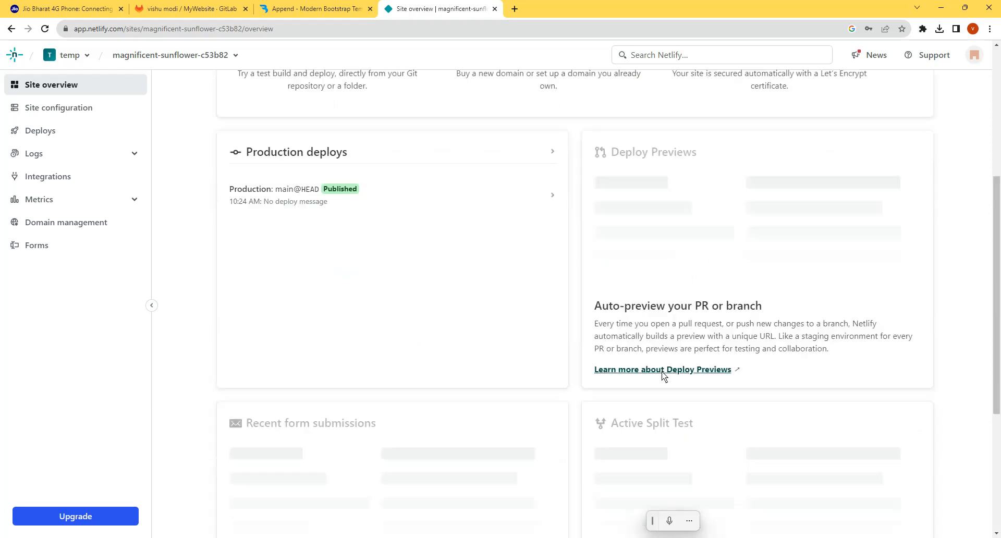
pyautogui.scroll(-1, 662, 371)
pyautogui.scroll(-4, 684, 301)
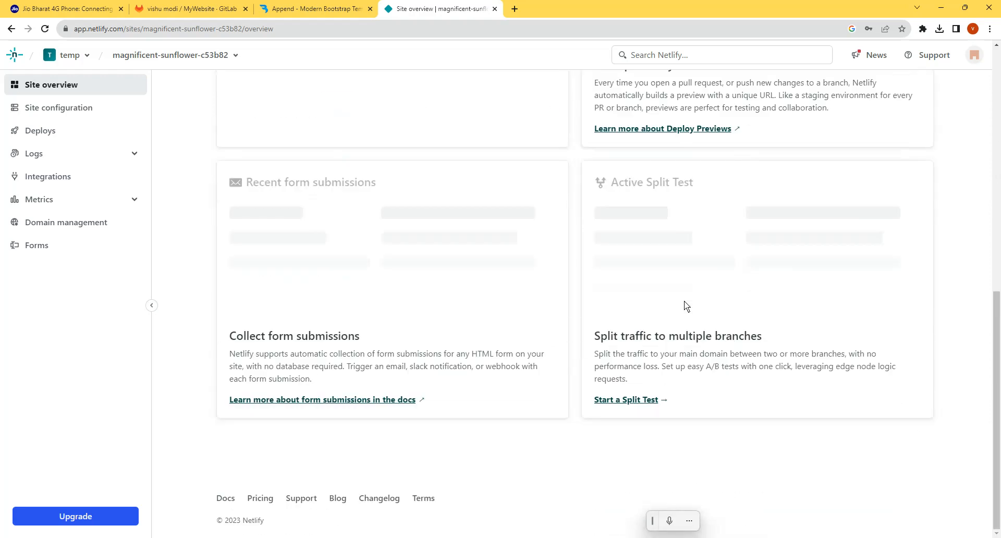
pyautogui.scroll(10, 684, 302)
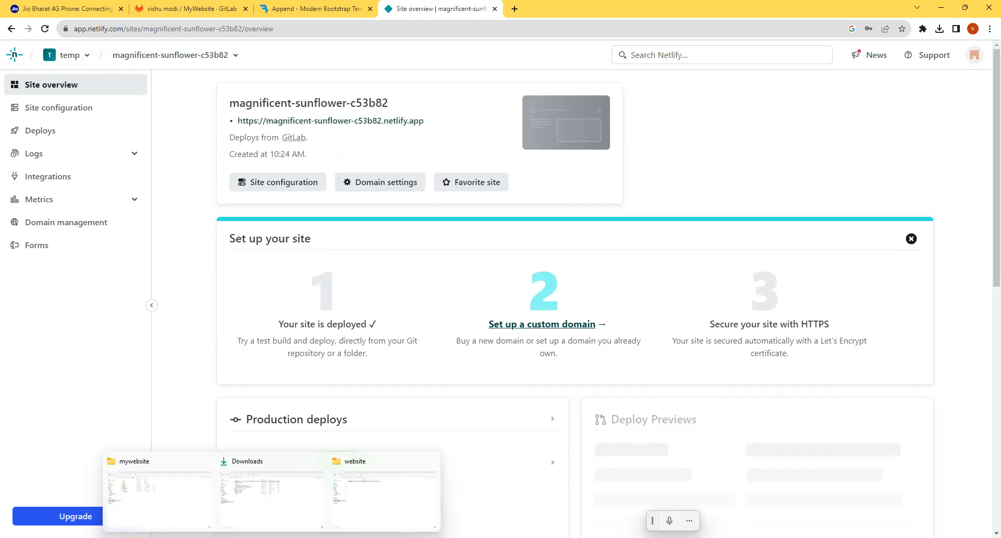
pyautogui.click(141, 6)
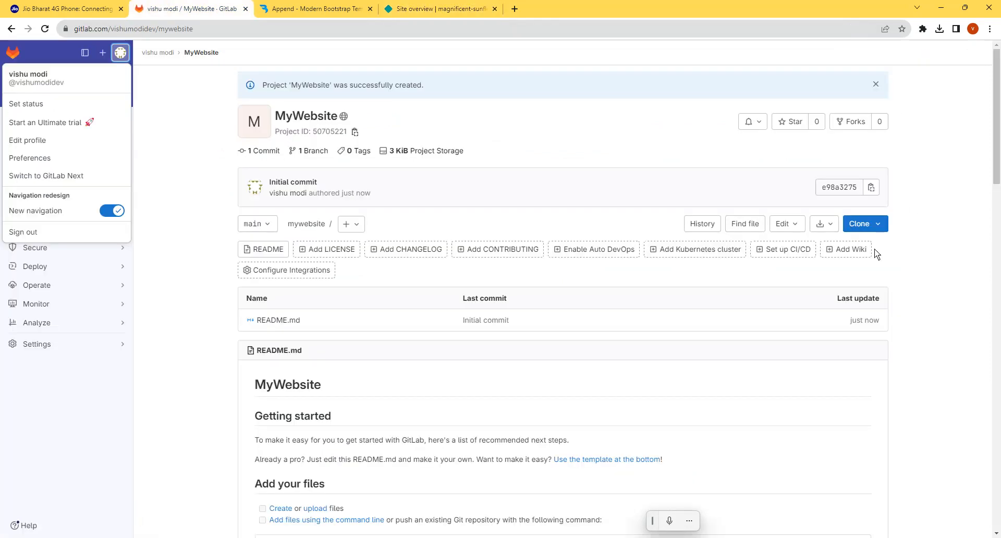
pyautogui.click(911, 411)
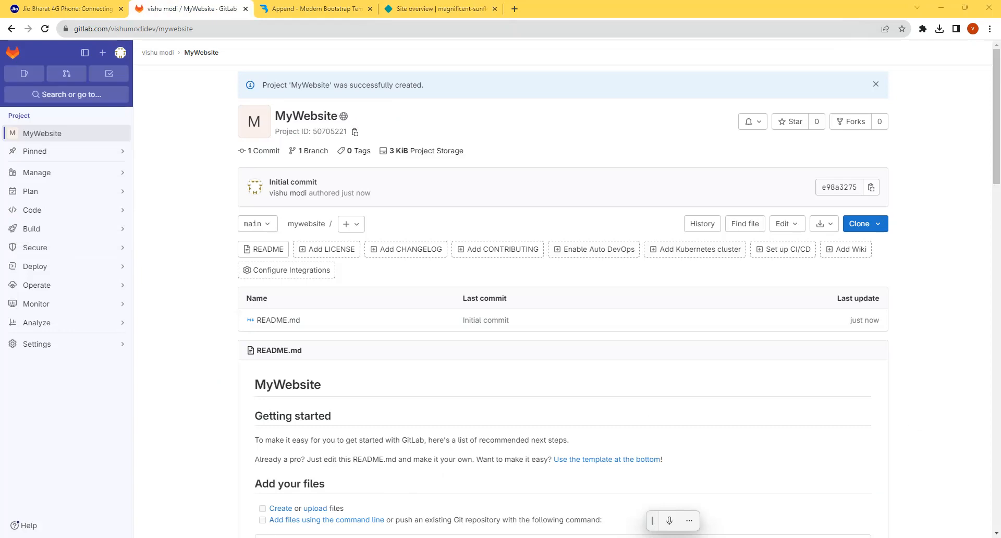
# - Check the local mywebsite folder in File Explorer, and open the new site's live URL from its Netlify overview
pyautogui.moveTo(205, 522)
pyautogui.click(145, 508)
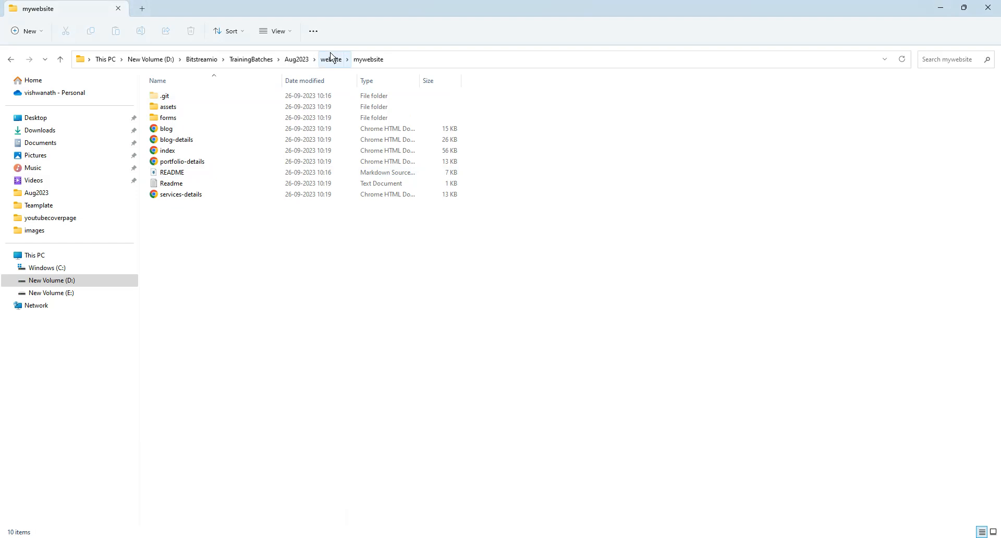
pyautogui.click(435, 61)
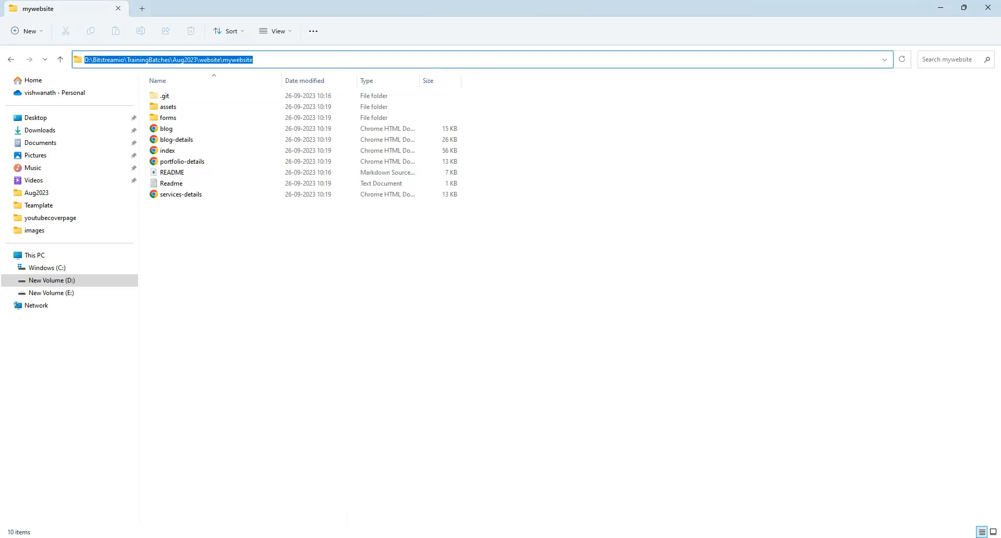
pyautogui.click(408, 537)
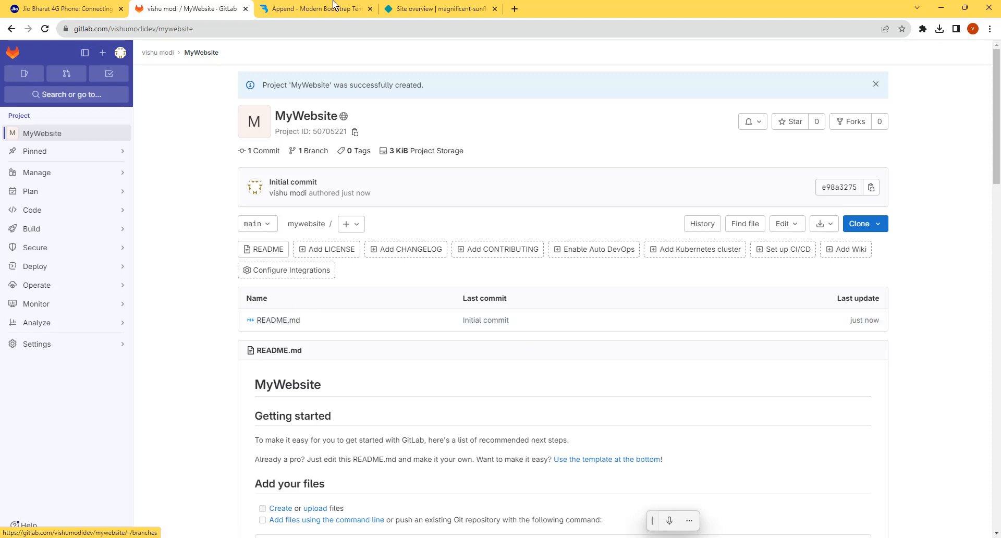
pyautogui.click(461, 6)
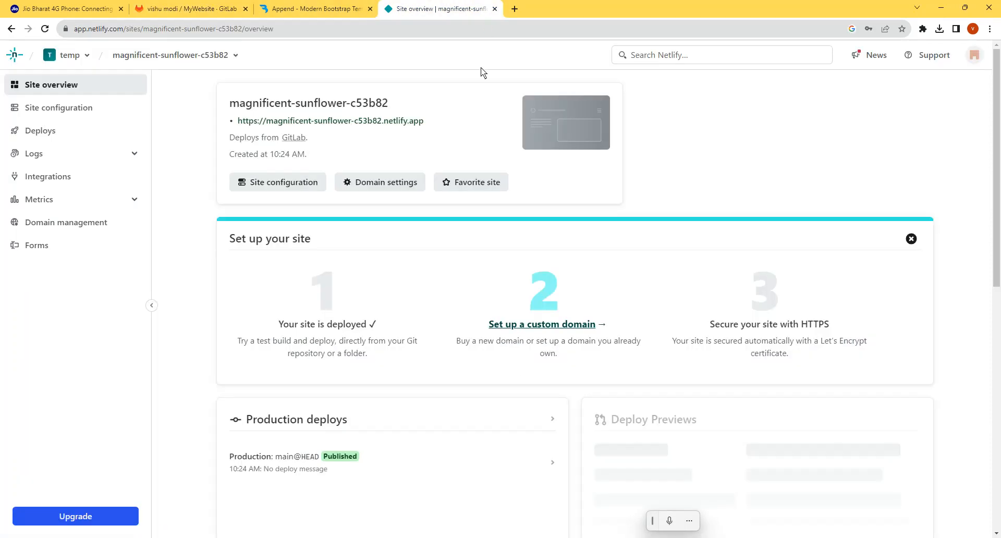
pyautogui.click(383, 121)
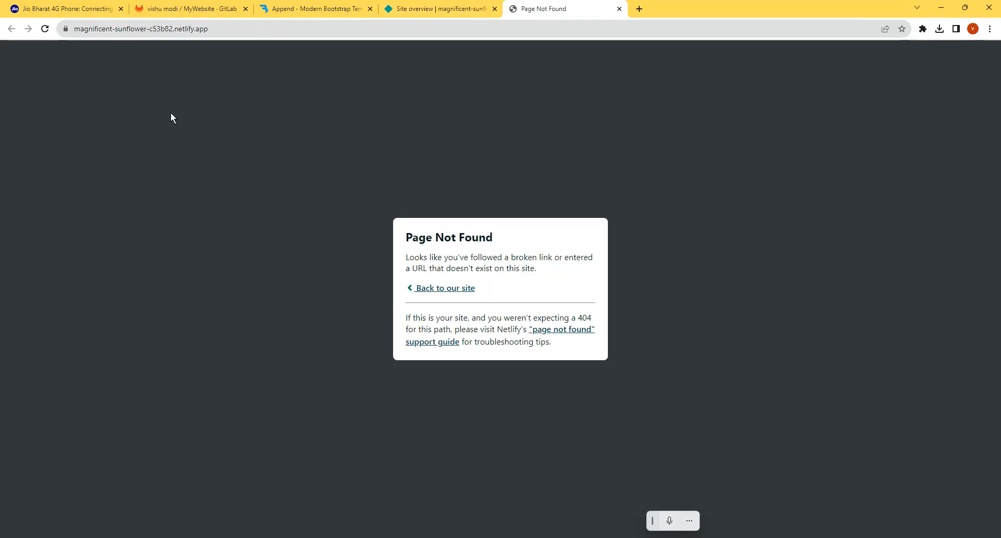
# - Return to the MyWebsite project on GitLab and copy its HTTPS clone URL
pyautogui.click(188, 9)
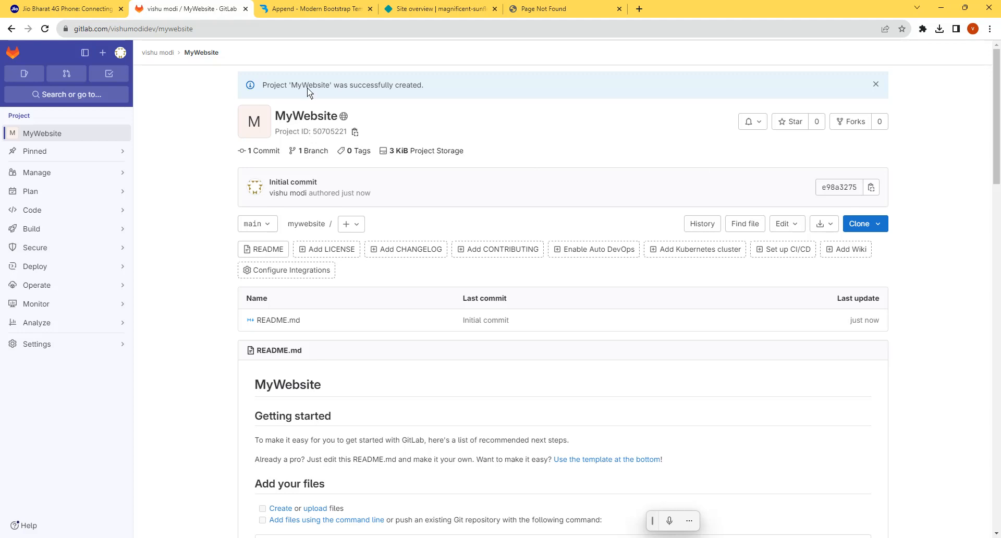
pyautogui.click(881, 224)
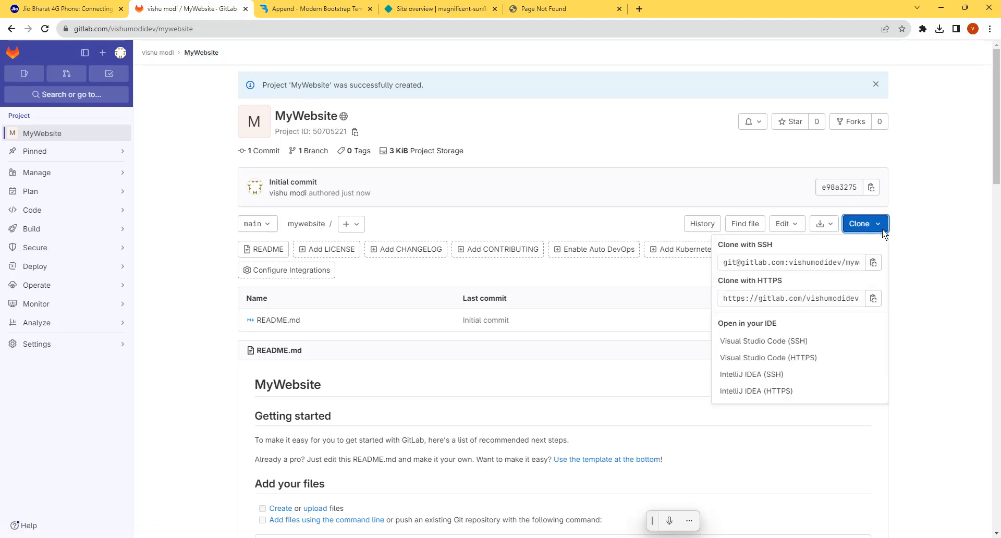
pyautogui.click(874, 296)
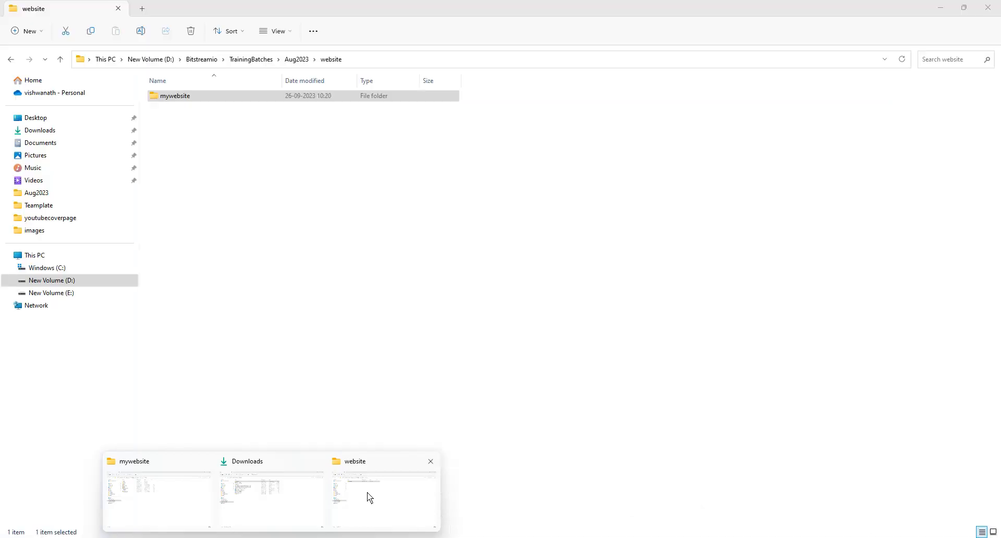
# - Open the mywebsite folder inside the website folder in File Explorer and start a command prompt (cmd) in it
pyautogui.click(367, 492)
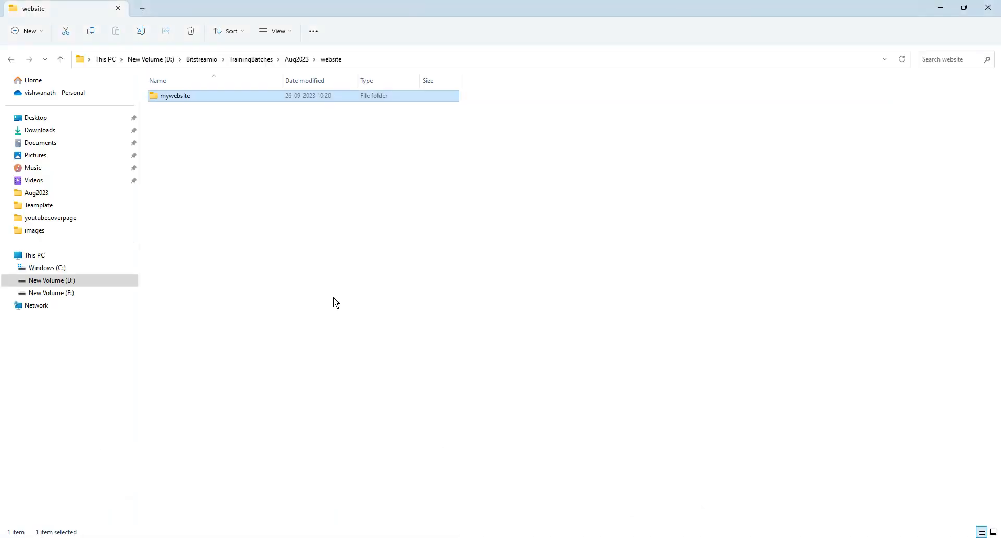
pyautogui.doubleClick(179, 99)
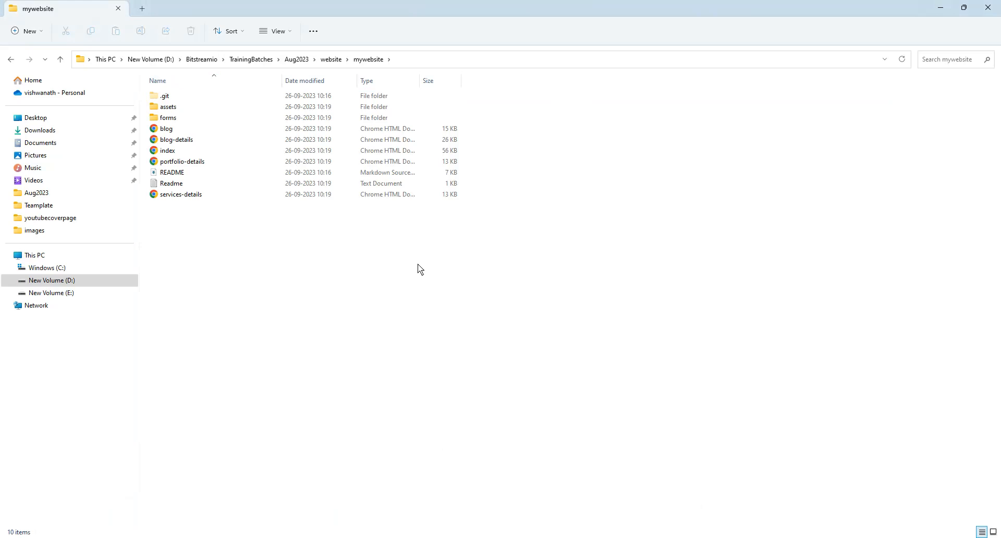
pyautogui.click(440, 59)
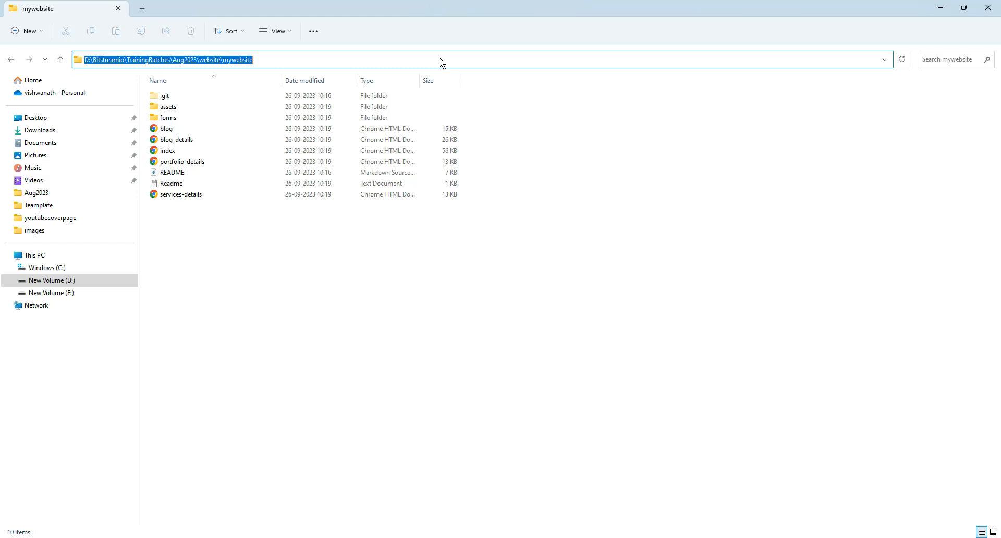
pyautogui.write('cmd')
pyautogui.press('Return')
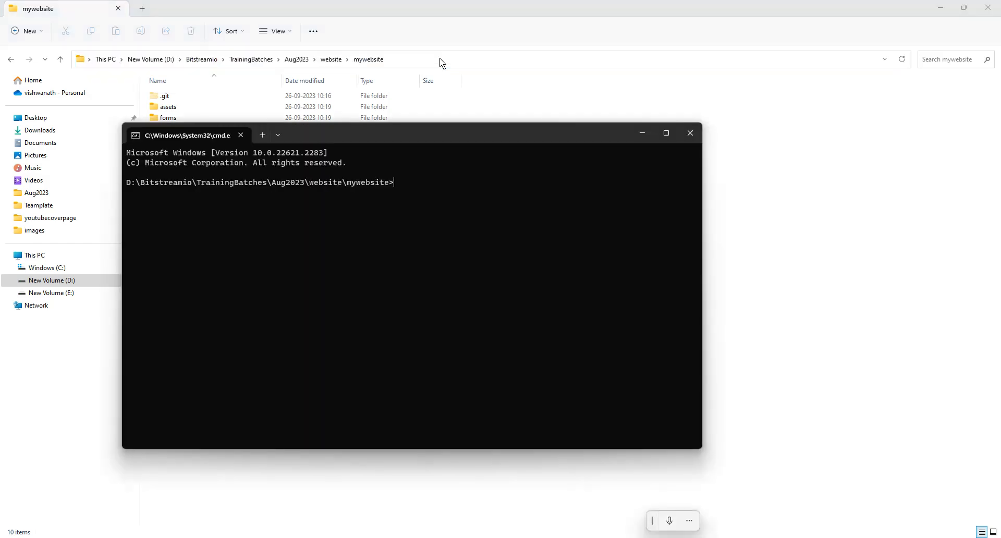
# - Stage all the template files with git add, and list the staged changes with git status
pyautogui.write('git add .')
pyautogui.press('Return')
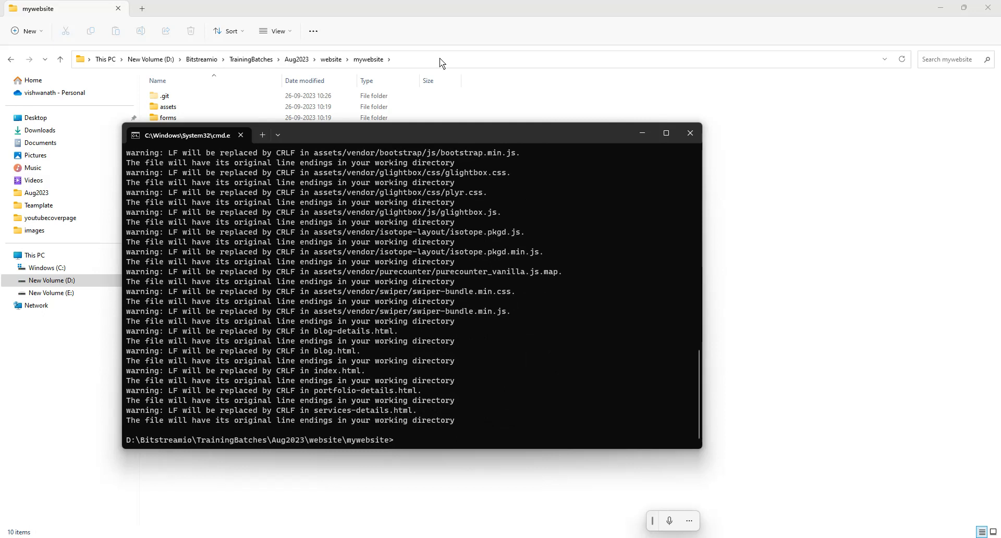
pyautogui.write('git statsu')
pyautogui.press('Return')
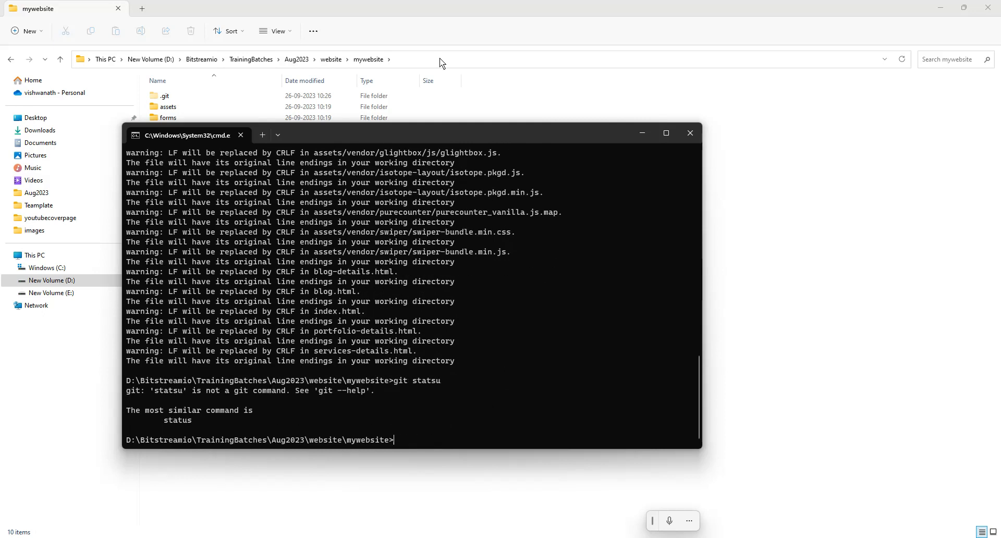
pyautogui.write('git status')
pyautogui.press('Return')
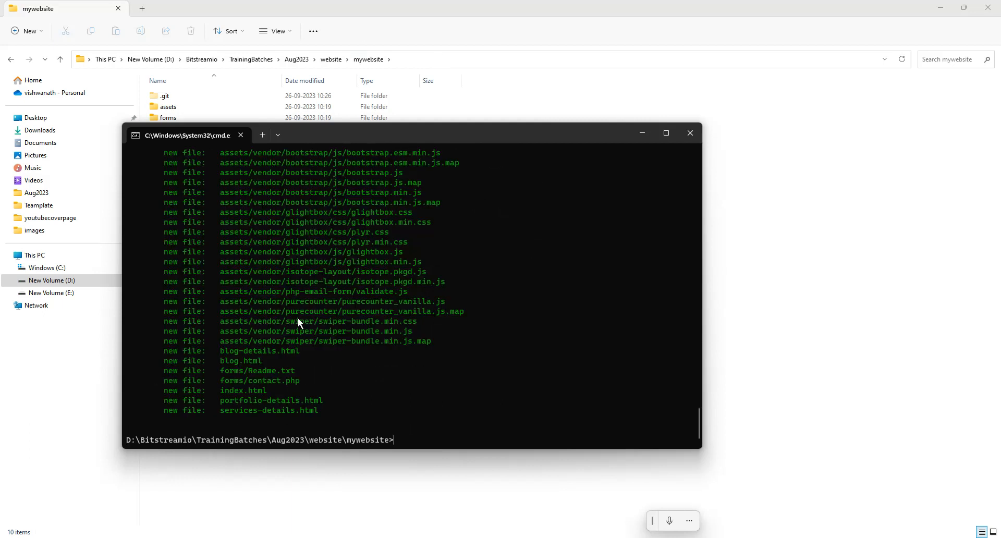
# - Commit the staged template files with the message "Hosted intil website"
pyautogui.scroll(5, 295, 320)
pyautogui.scroll(-5, 295, 320)
pyautogui.write('git commit -m "Hosted intil website')
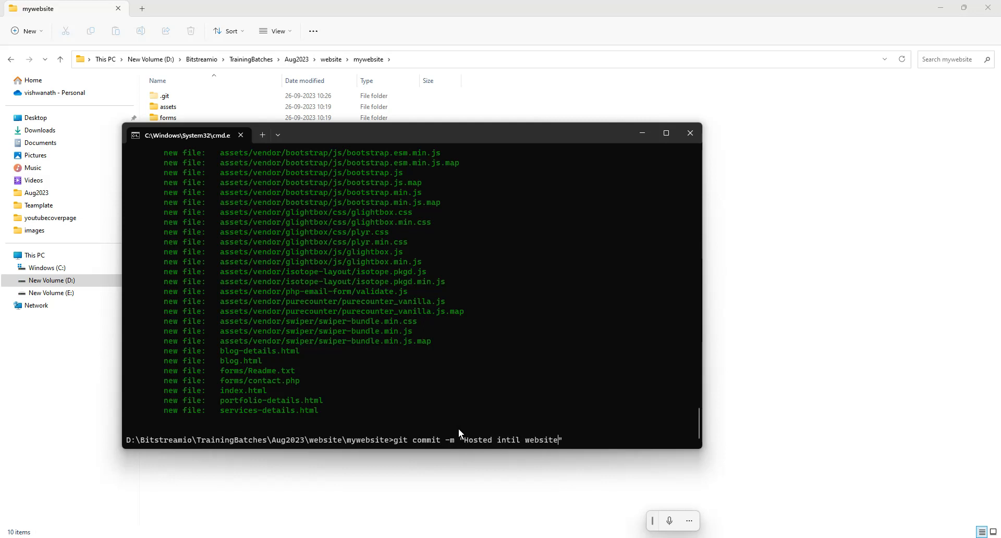
pyautogui.press('Return')
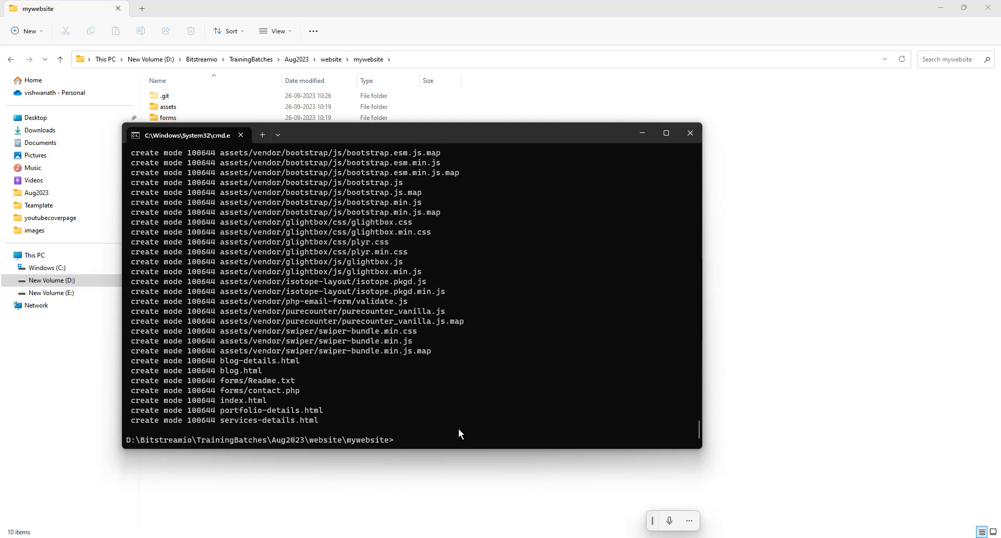
# - Push the commit to the GitLab repository with git push, and check the upload output
pyautogui.write('git push')
pyautogui.press('Return')
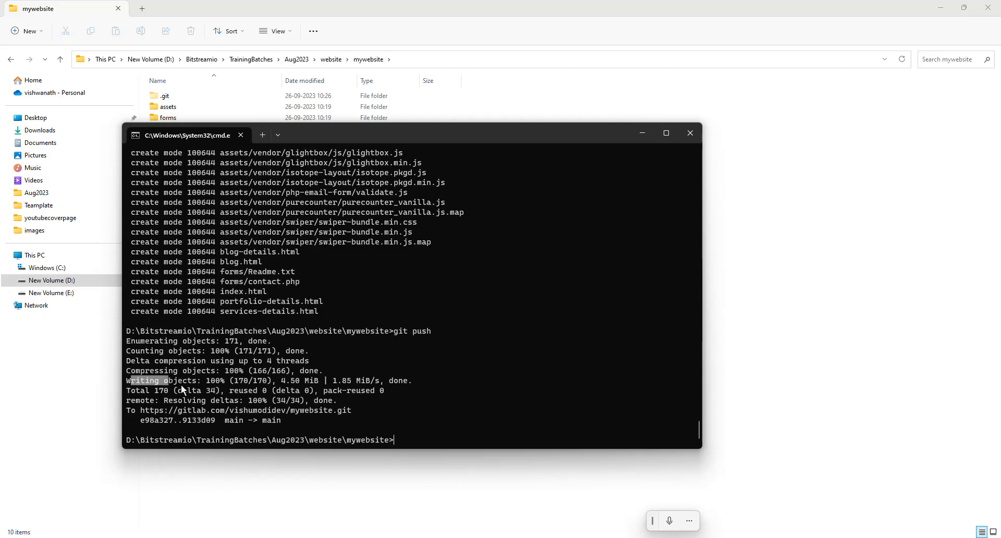
pyautogui.moveTo(224, 382); pyautogui.dragTo(357, 386)
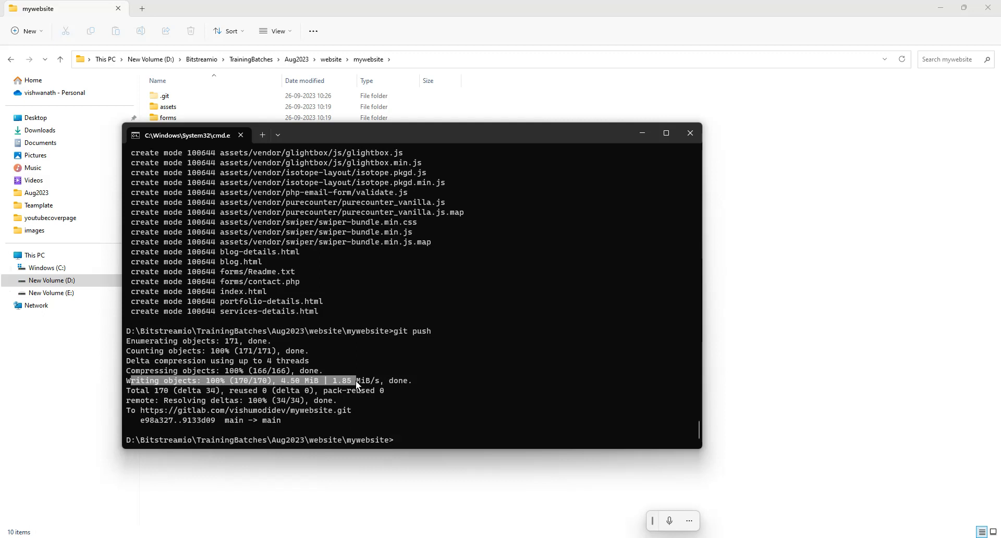
pyautogui.click(771, 330)
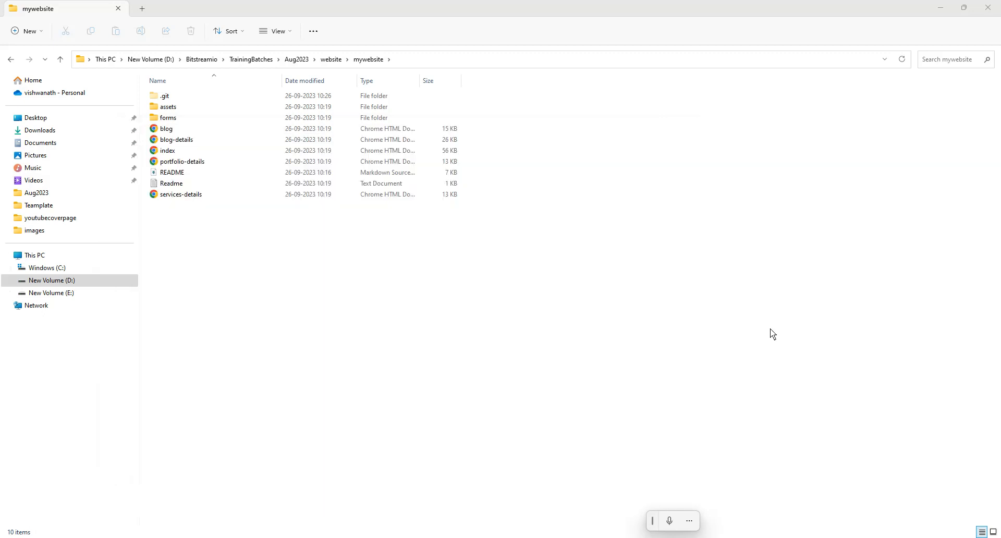
# - Switch to the browser, reload the MyWebsite project on GitLab and the Netlify site overview, and close the Page Not Found tab
pyautogui.click(449, 535)
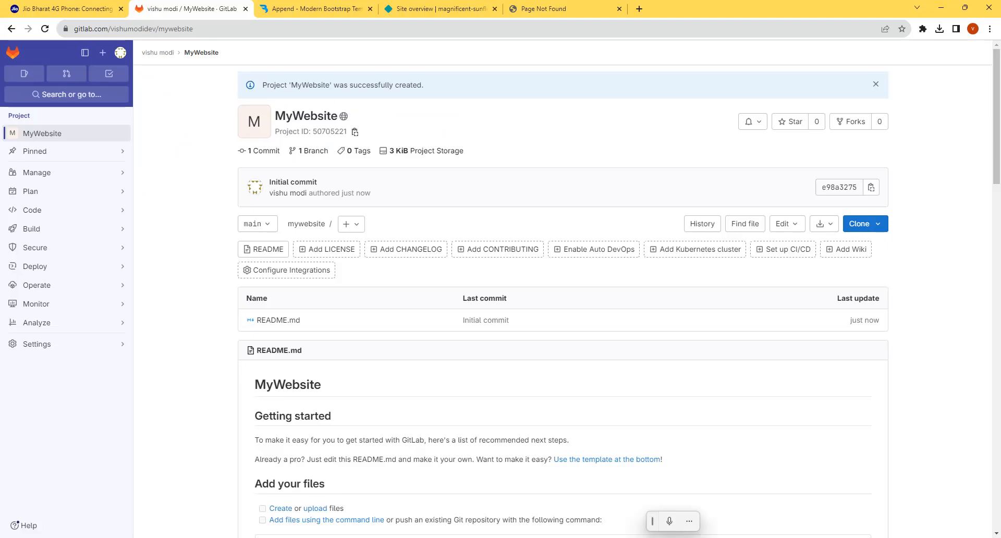
pyautogui.click(45, 28)
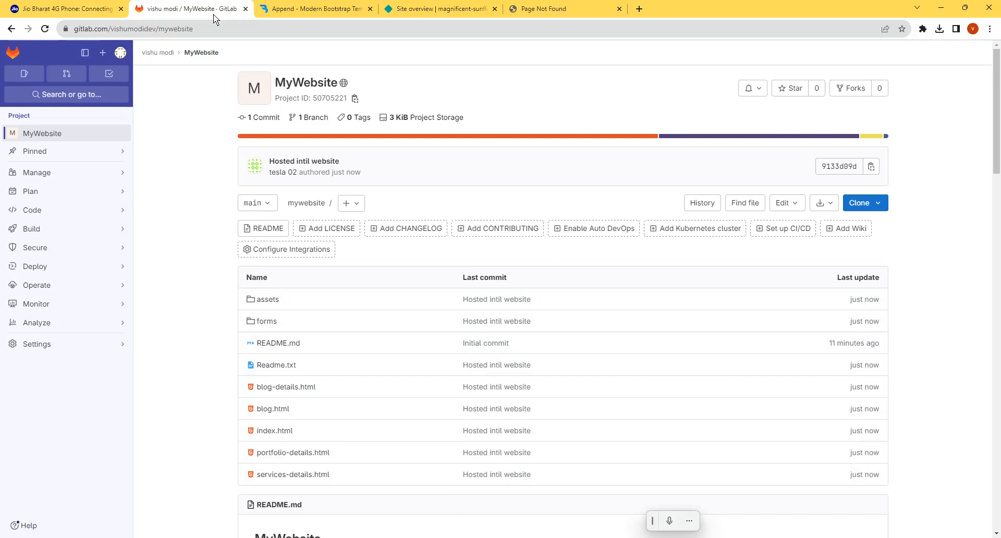
pyautogui.click(442, 9)
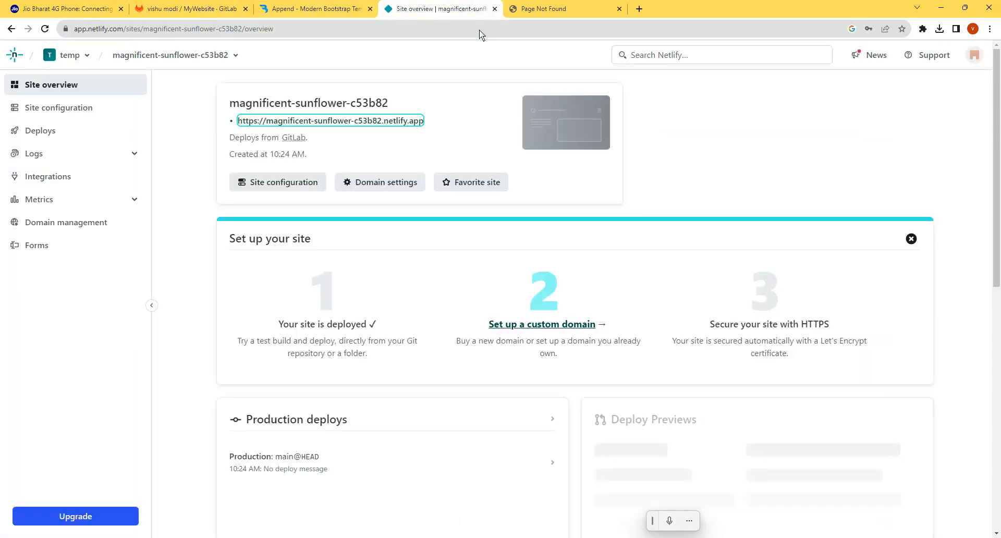
pyautogui.click(46, 29)
pyautogui.click(573, 8)
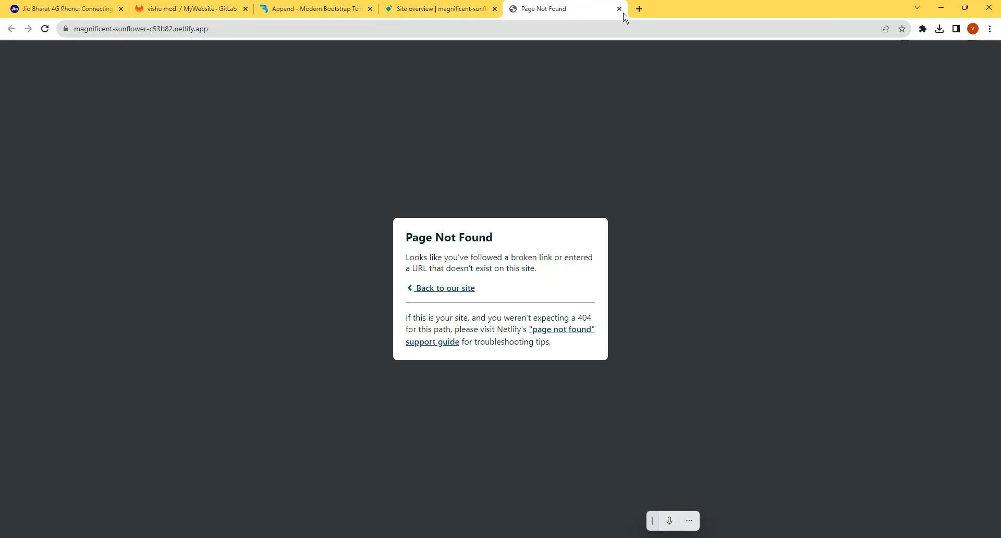
pyautogui.click(619, 8)
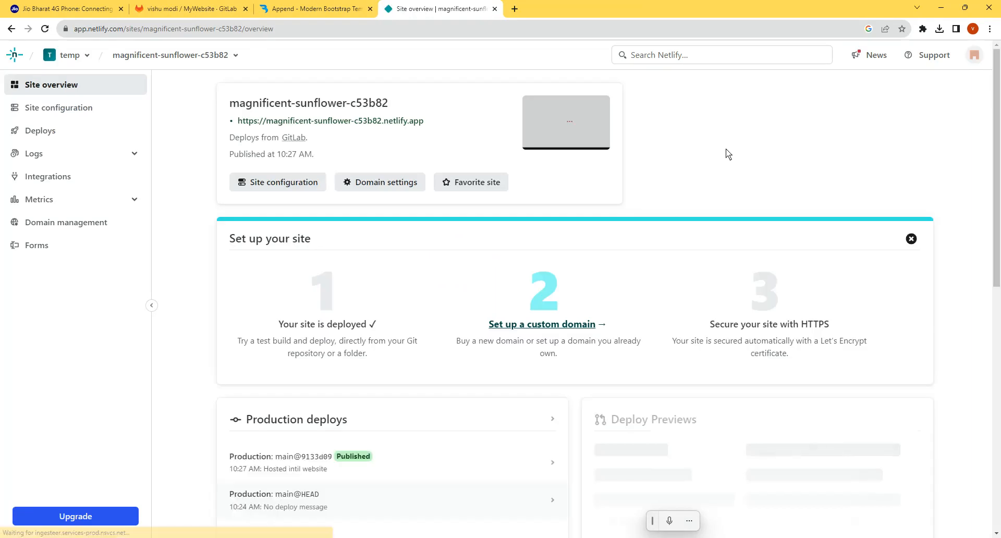
# - Open the live site from its Netlify overview and look through the home page
pyautogui.click(330, 123)
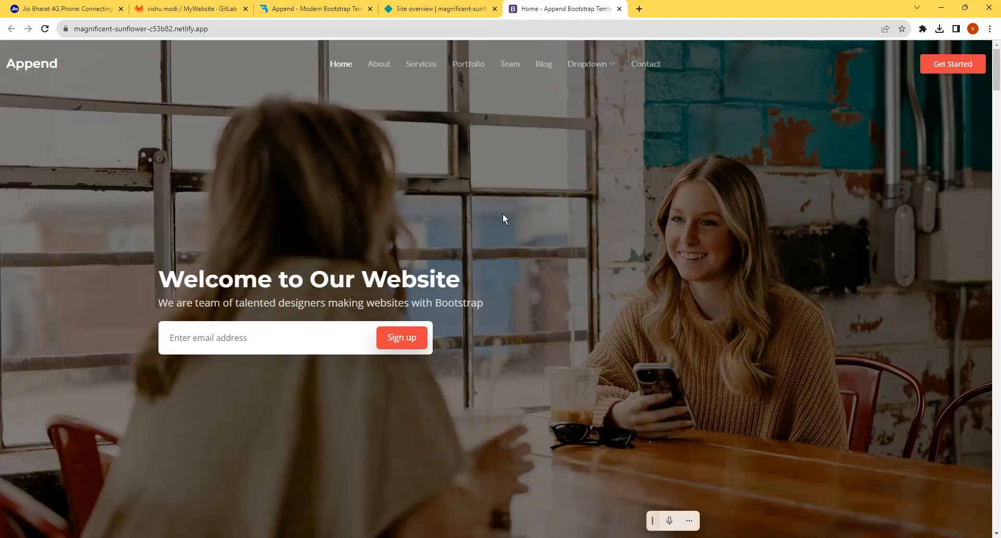
pyautogui.scroll(-10, 524, 214)
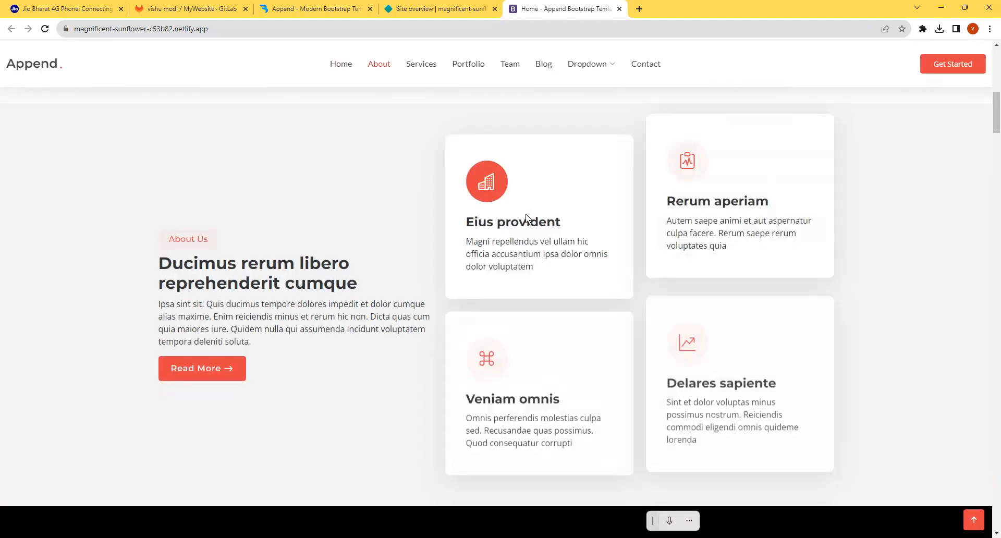
pyautogui.scroll(-7, 525, 214)
# - Copy the live site's URL, and open the week2 card on the Bitstreamio Technologies board in Trello
pyautogui.click(223, 30)
pyautogui.hotkey('ctrl', 'c')
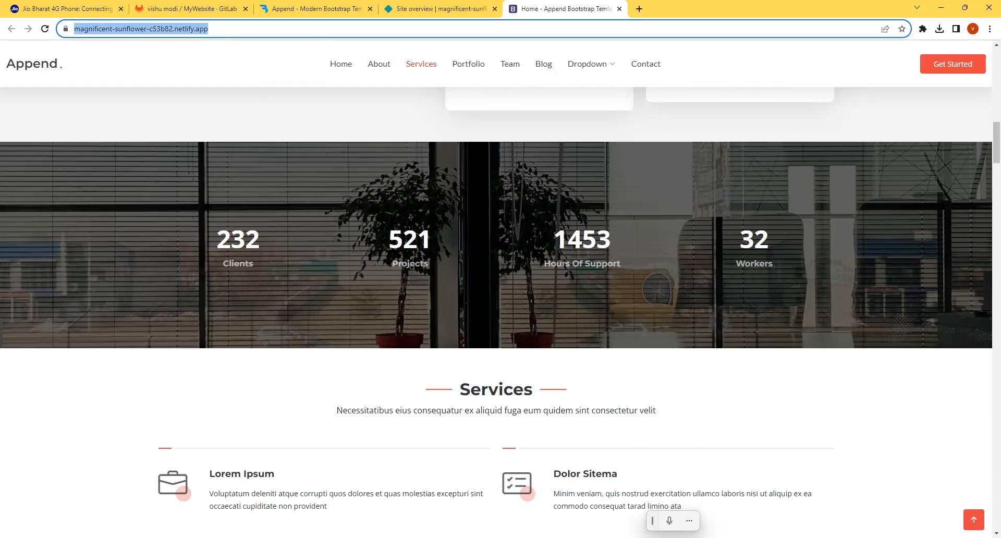
pyautogui.hotkey('alt', 'Tab')
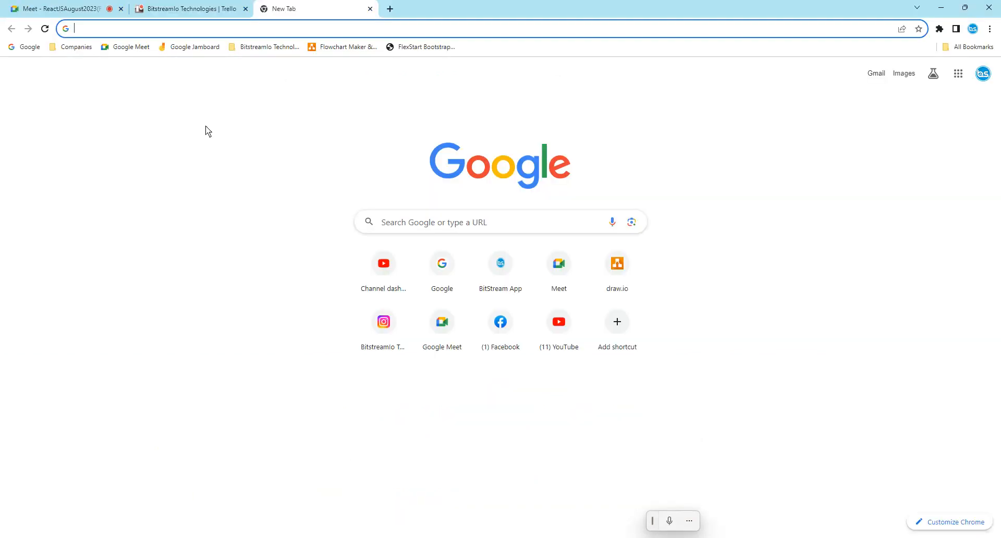
pyautogui.click(197, 10)
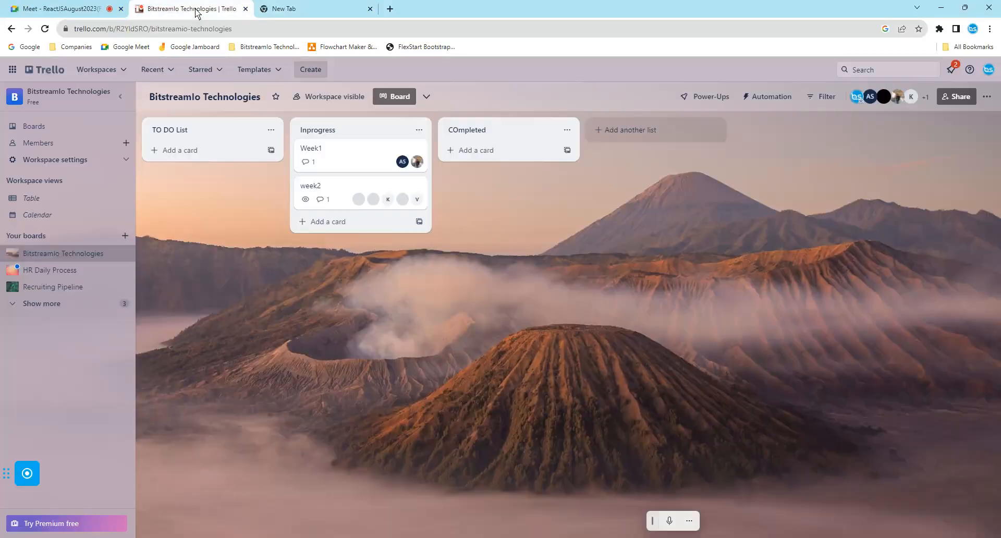
pyautogui.click(330, 183)
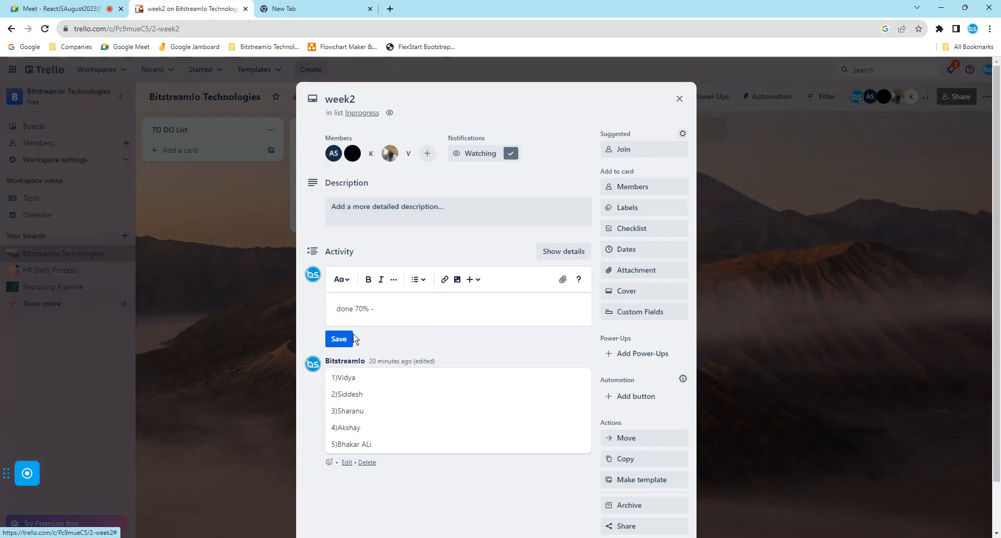
# - Replace the card's draft comment with the member's name, the copied site link and "-70%done", and save it
pyautogui.tripleClick(377, 308)
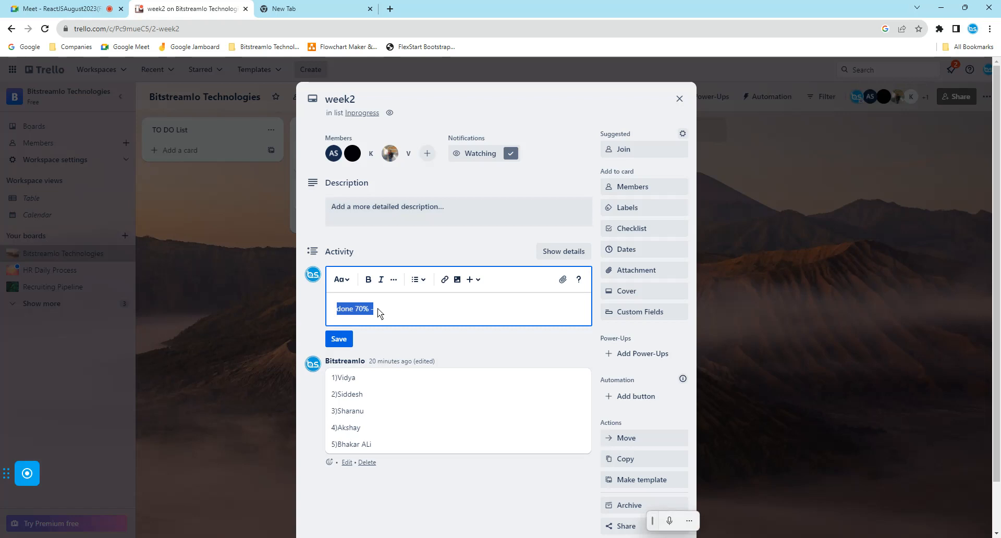
pyautogui.press('BackSpace')
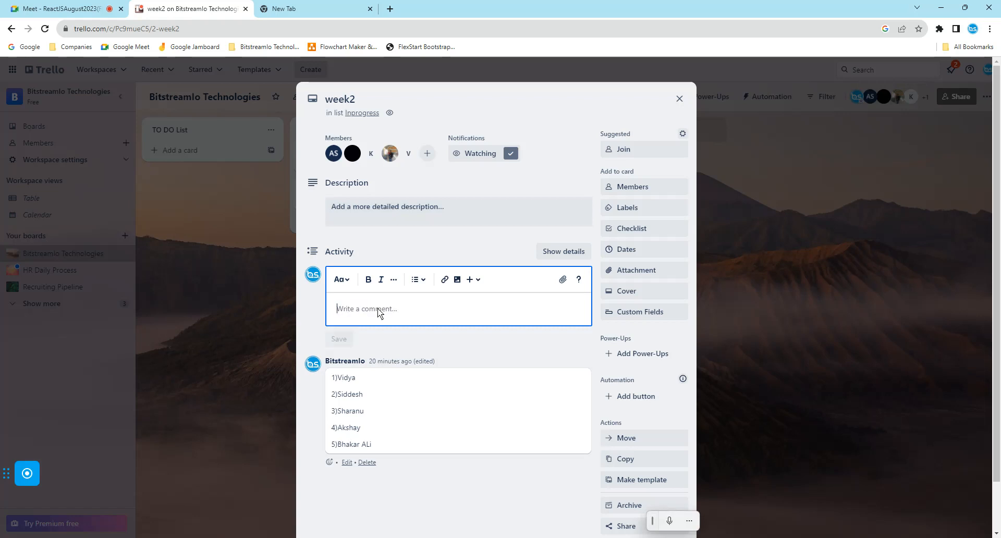
pyautogui.write('vishw')
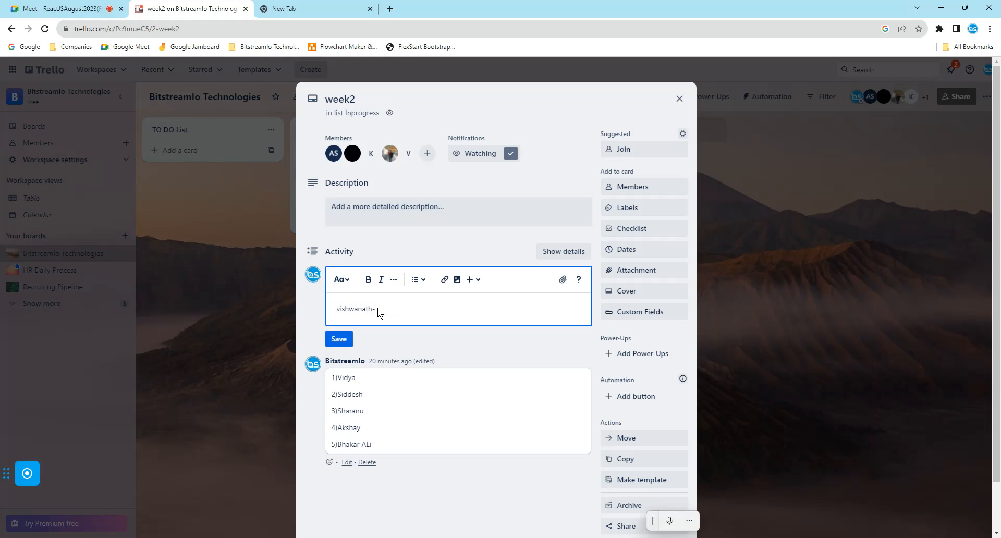
pyautogui.write('anath-')
pyautogui.hotkey('ctrl', 'v')
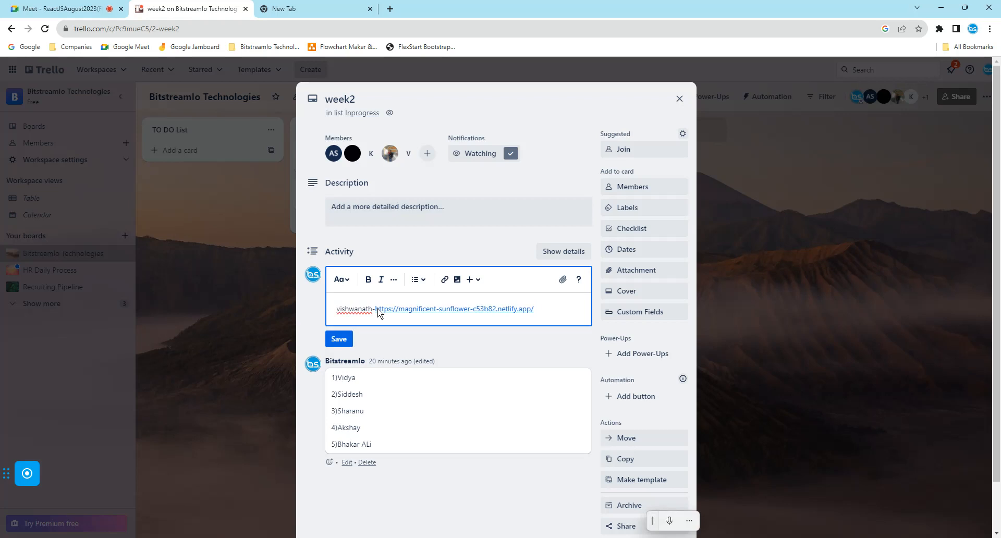
pyautogui.write('-')
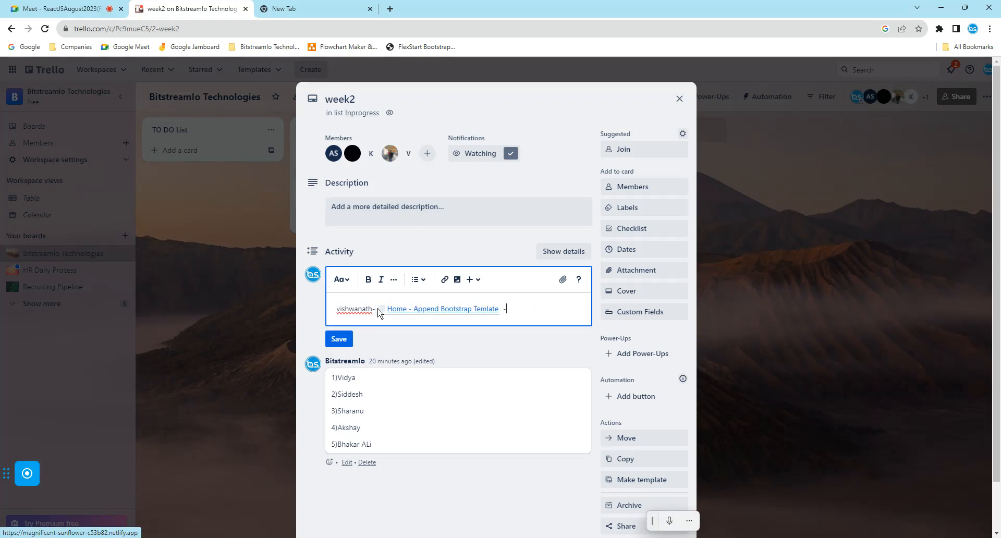
pyautogui.write('70%done')
pyautogui.click(339, 339)
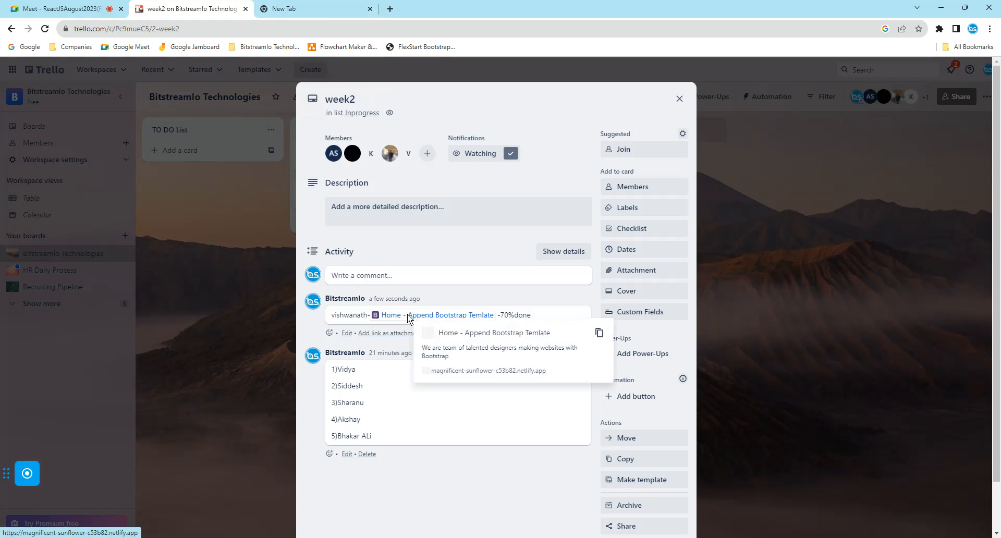
# - Check the site link from the saved comment by viewing the page down to its portfolio, and close the page and the week2 card
pyautogui.moveTo(408, 316)
pyautogui.click(408, 316)
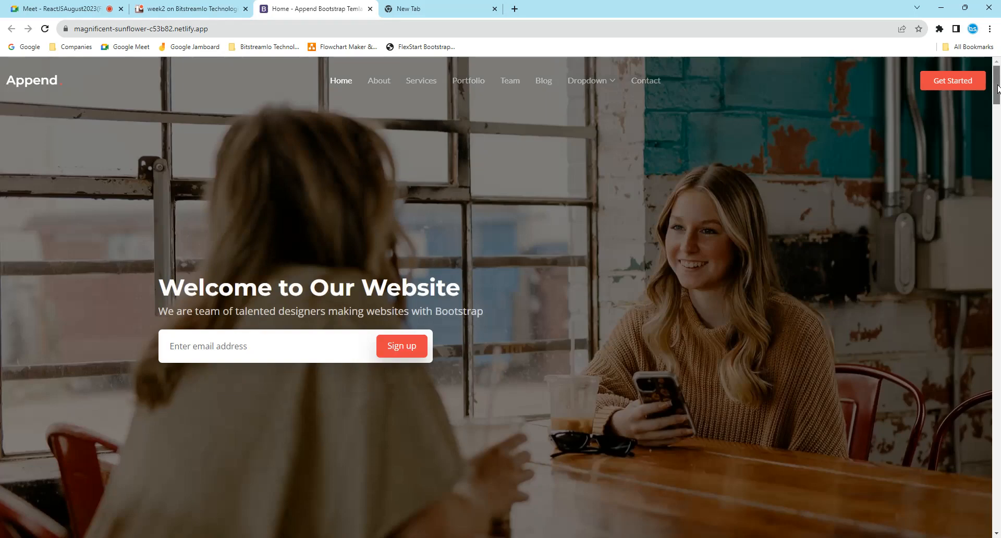
pyautogui.moveTo(997, 94); pyautogui.dragTo(997, 296)
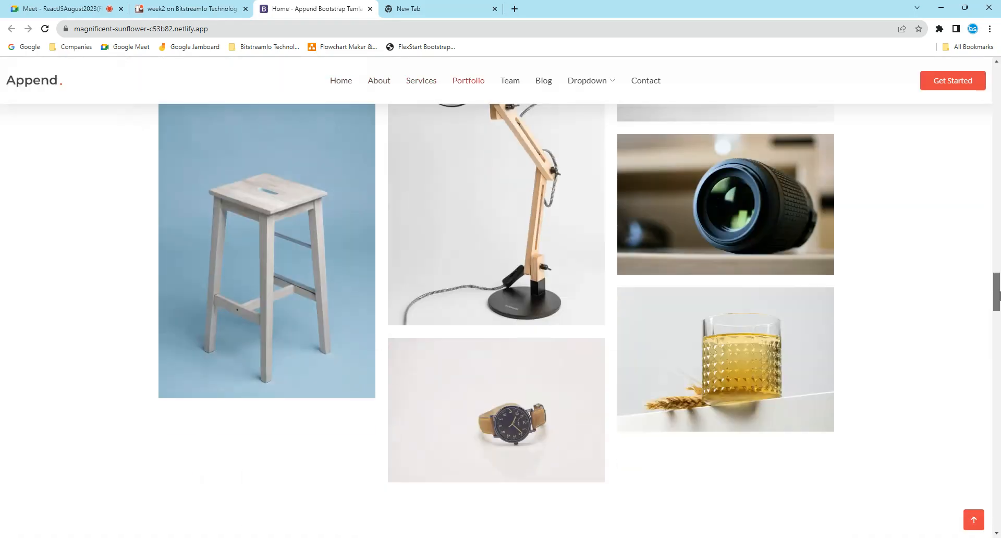
pyautogui.click(369, 9)
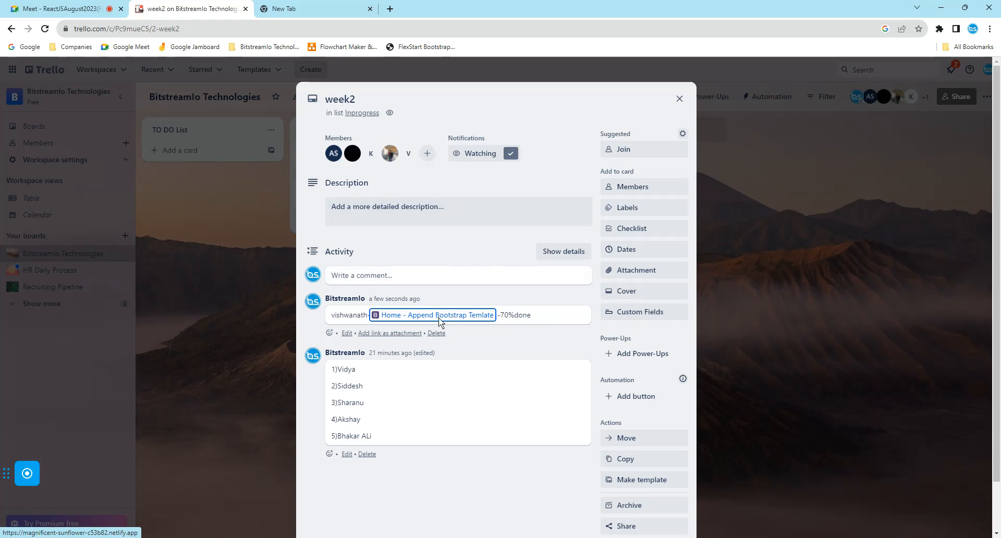
pyautogui.moveTo(439, 318)
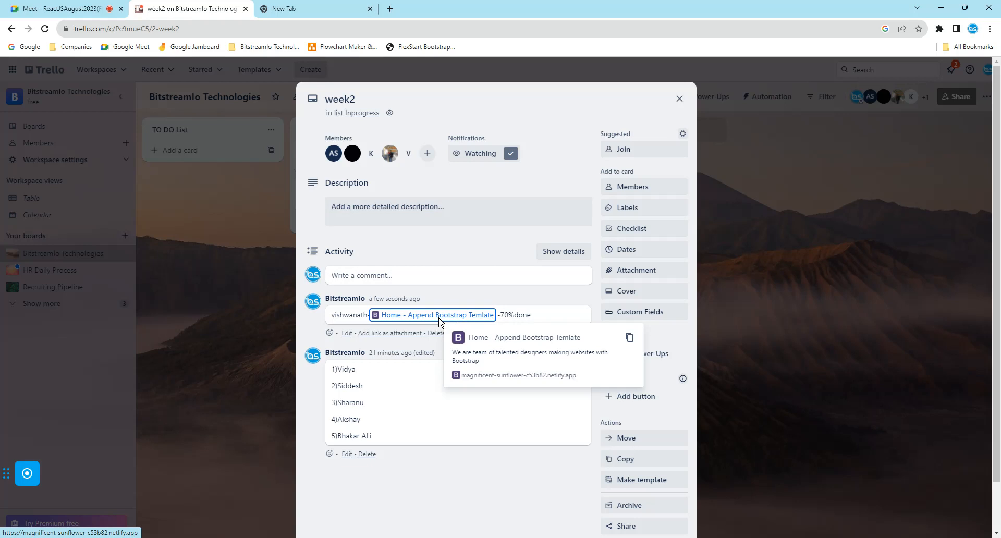
pyautogui.click(678, 101)
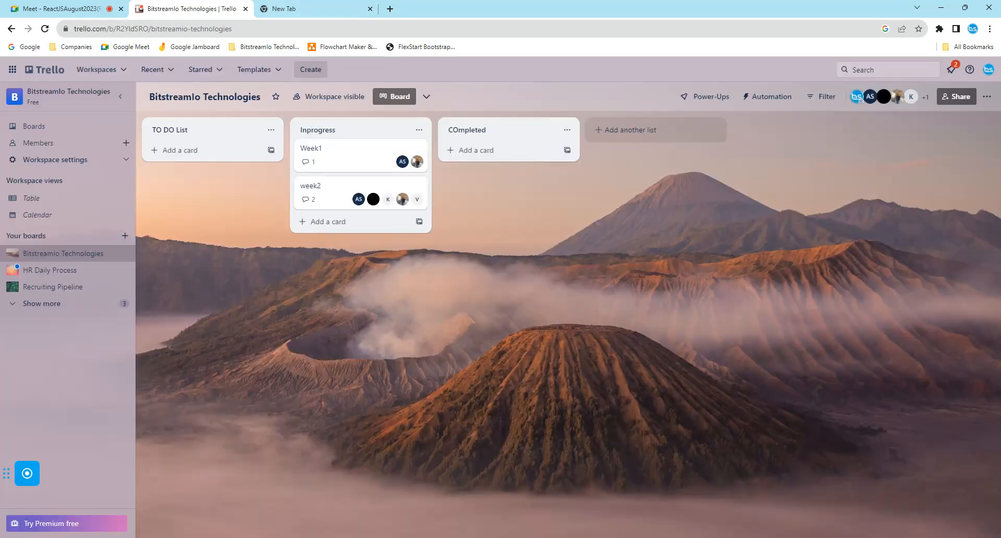
# - Switch from Trello back to the mywebsite folder in File Explorer
pyautogui.click(835, 504)
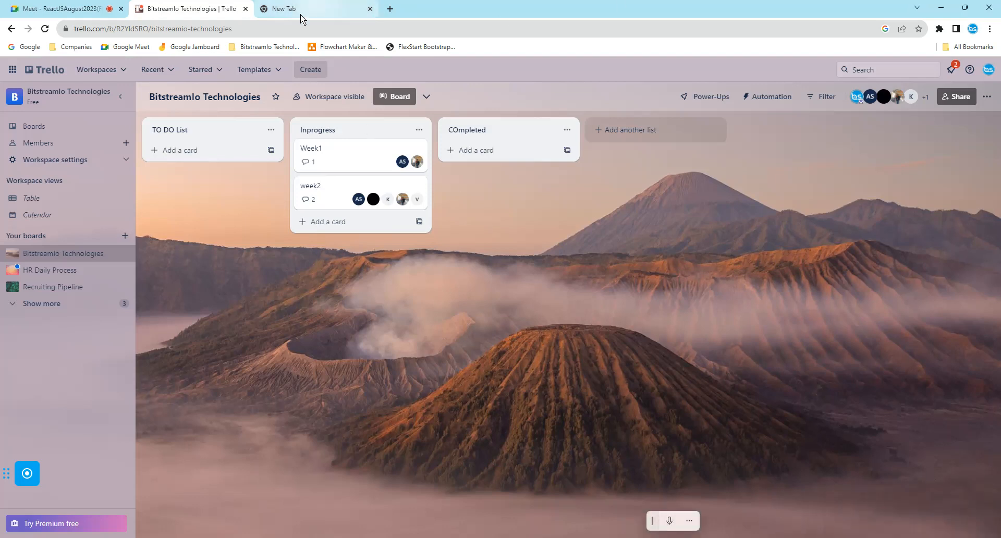
pyautogui.click(343, 537)
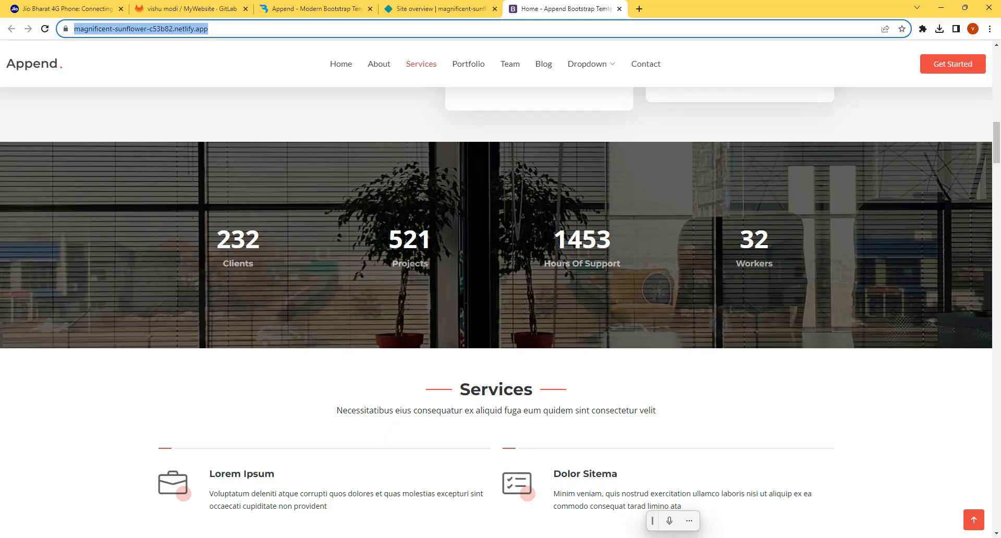
pyautogui.click(272, 537)
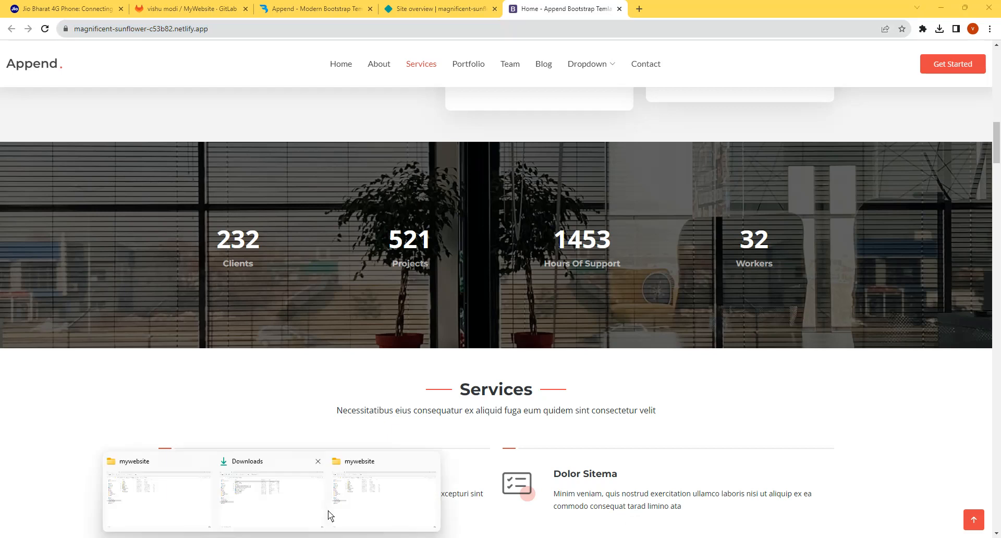
pyautogui.click(390, 498)
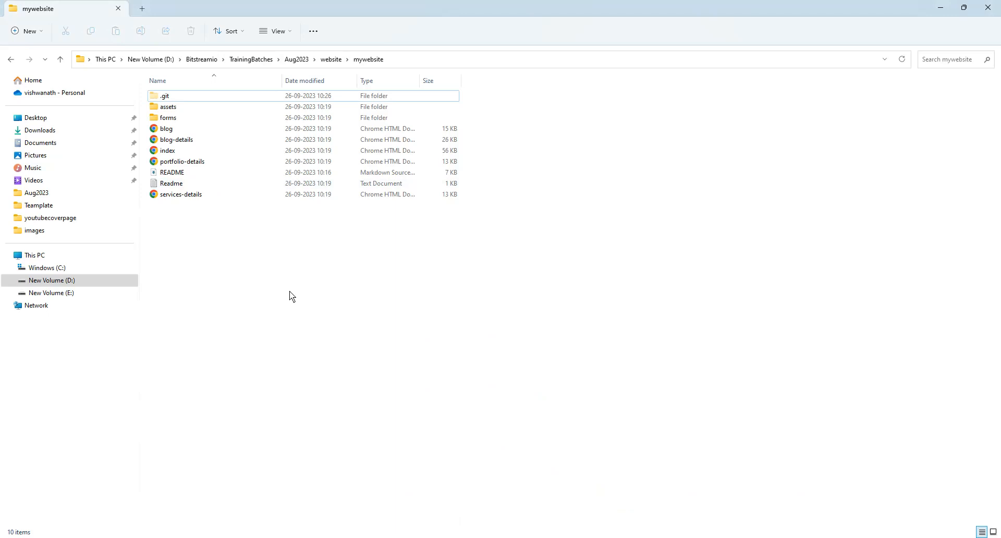
# - Switch to the GitLab MyWebsite project in Chrome, and go through the owner's profile to the account's Projects list
pyautogui.moveTo(409, 537)
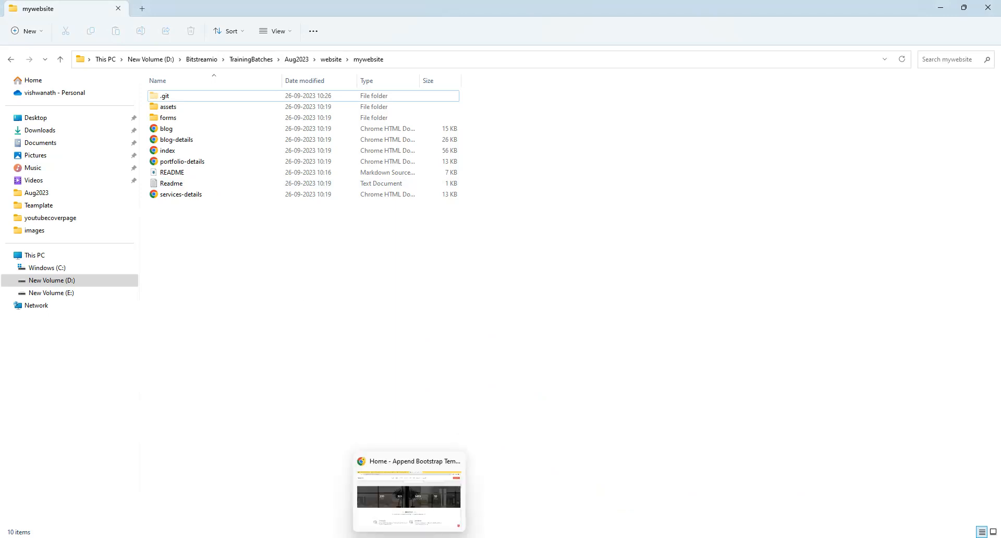
pyautogui.click(409, 493)
pyautogui.click(214, 5)
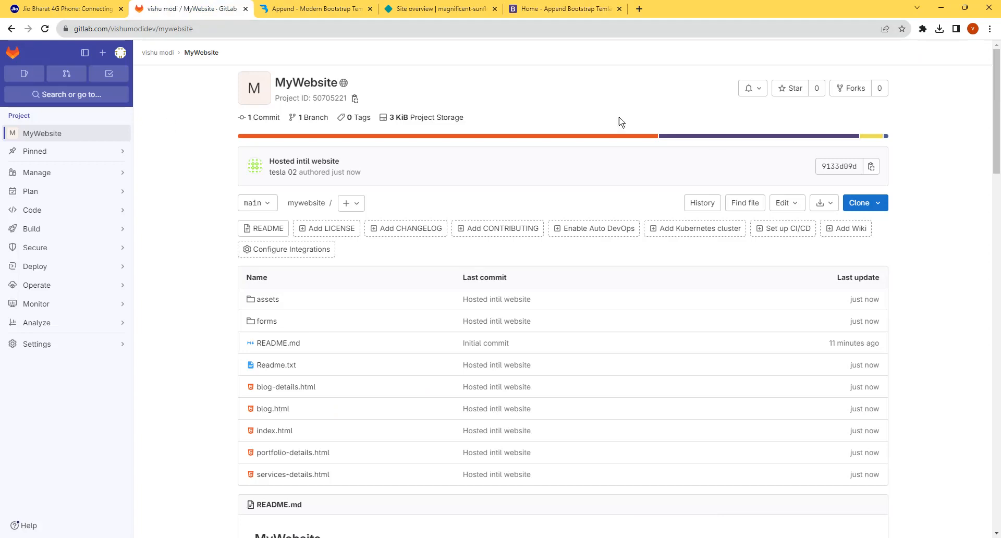
pyautogui.click(162, 54)
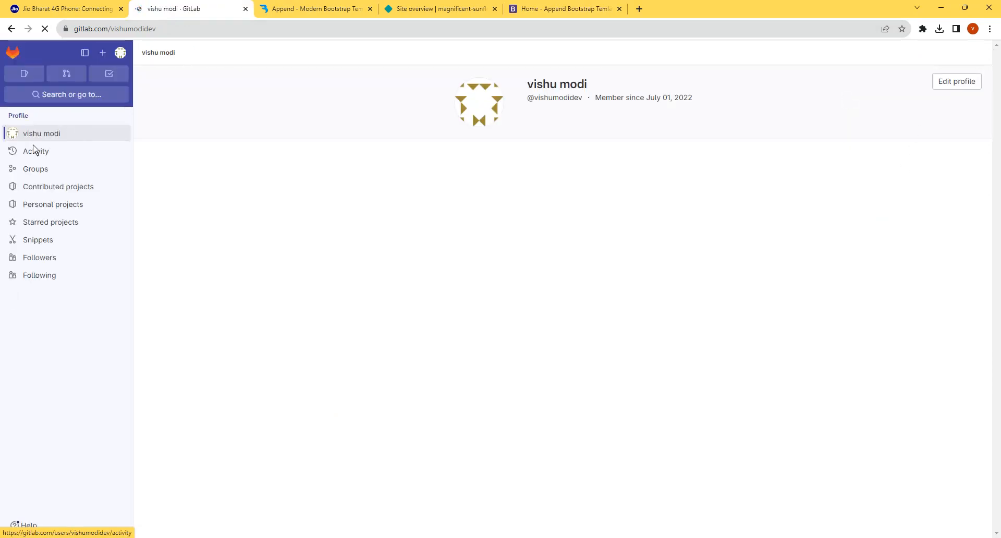
pyautogui.click(26, 74)
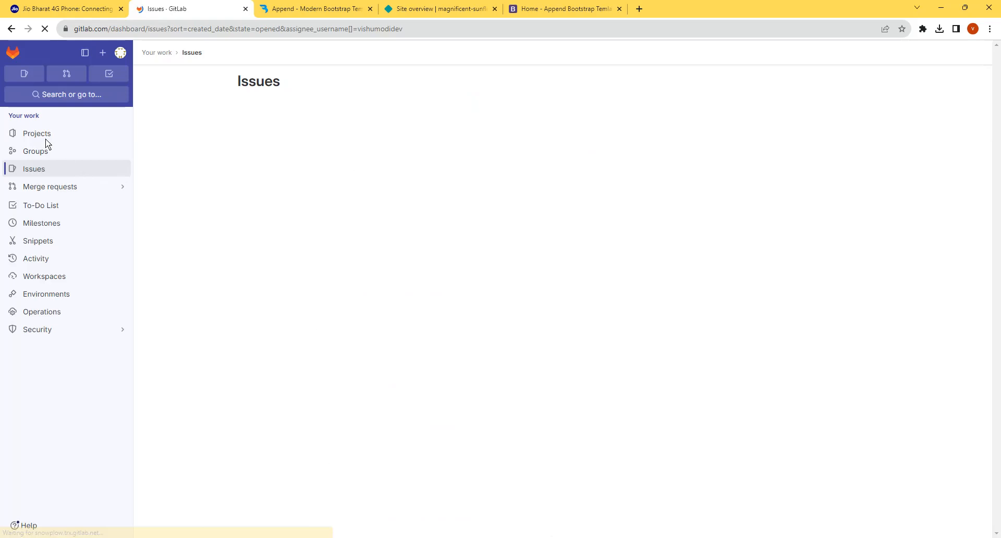
pyautogui.click(41, 137)
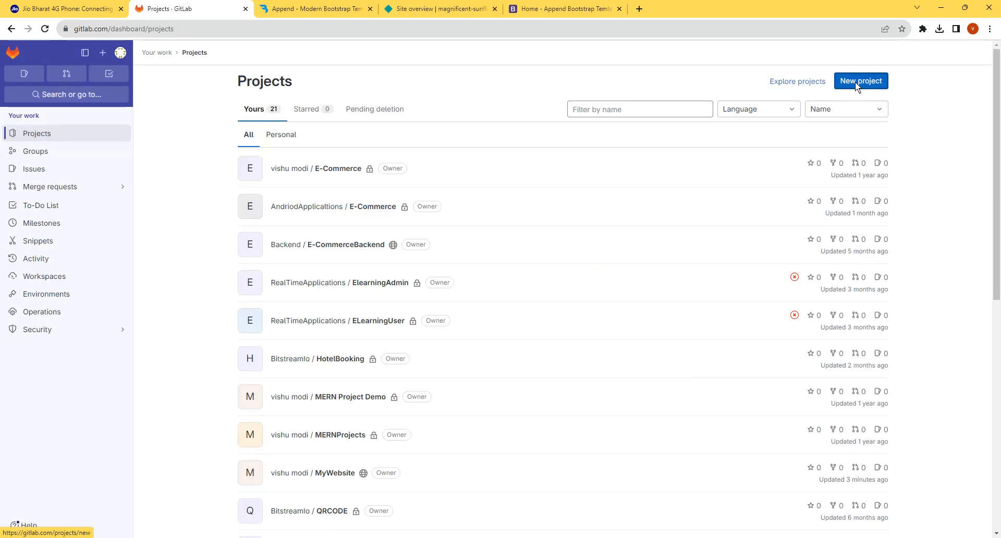
pyautogui.moveTo(919, 84); pyautogui.dragTo(780, 70)
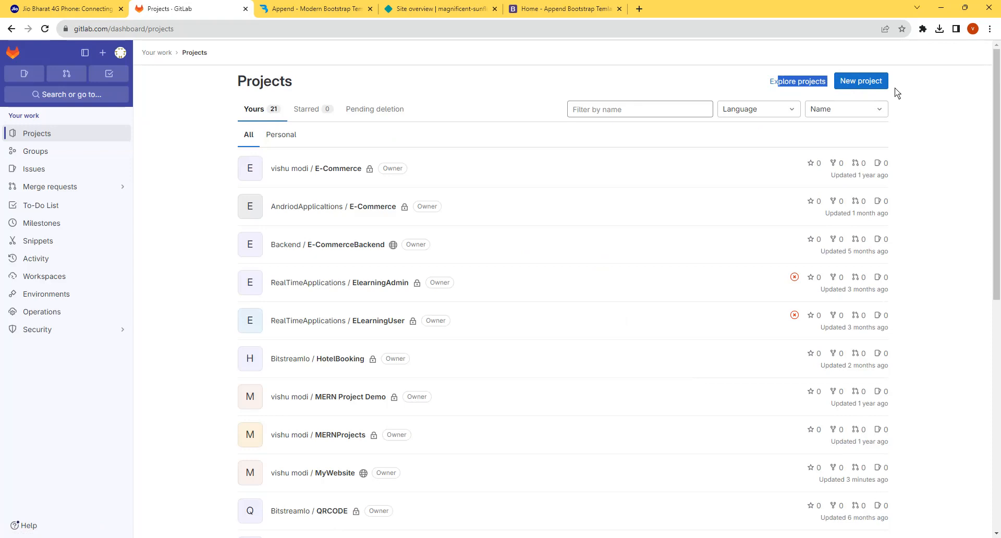
# - Open the personal E-Commerce project in GitLab and copy its HTTPS clone URL
pyautogui.click(332, 168)
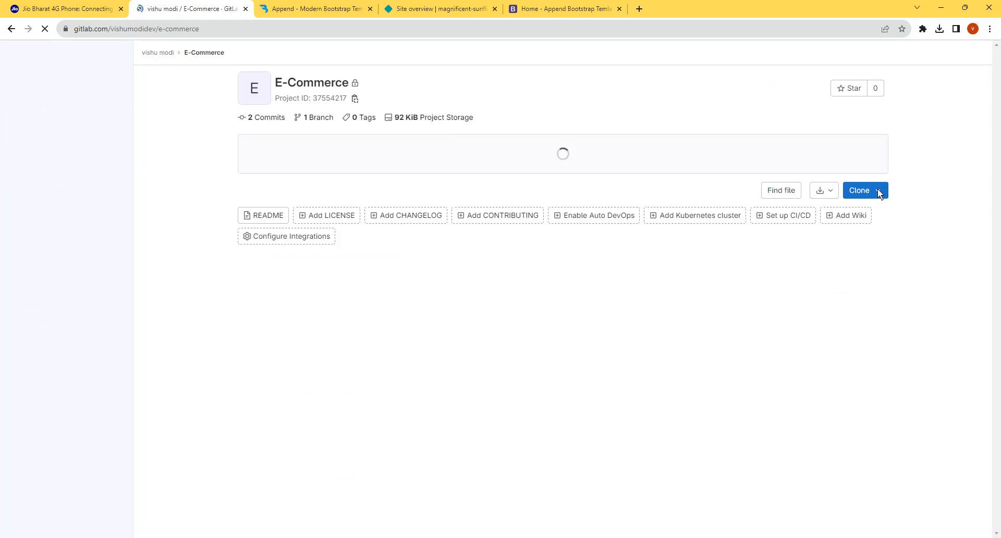
pyautogui.click(877, 190)
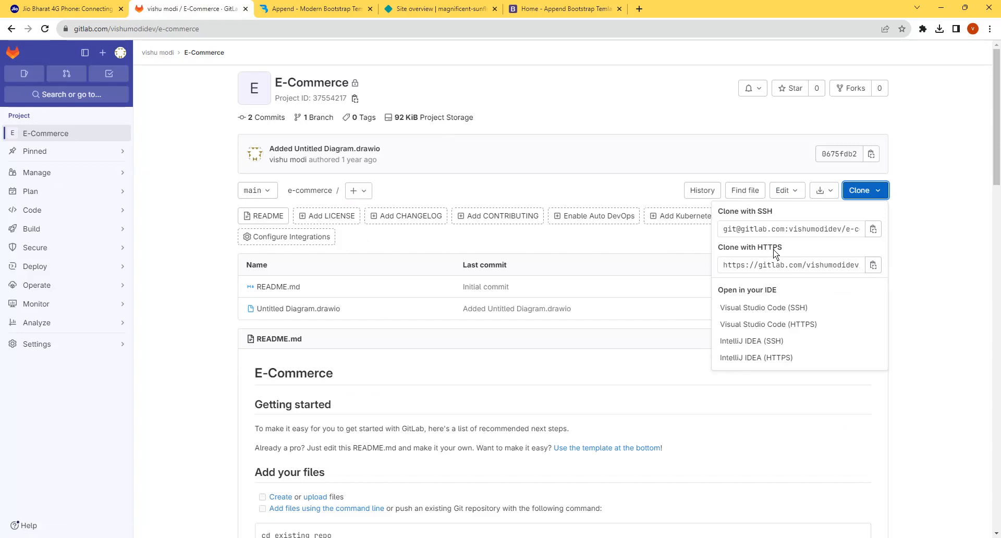
pyautogui.click(872, 265)
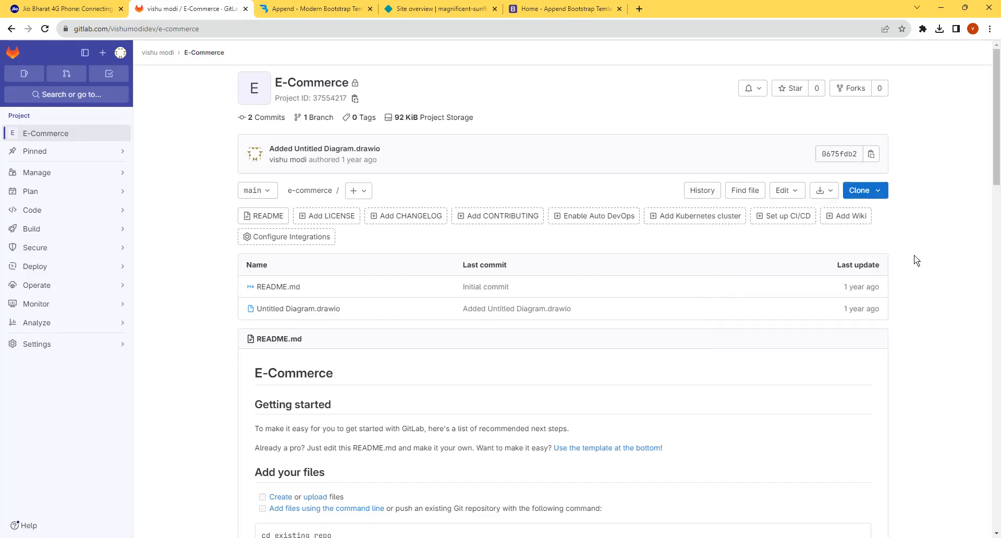
# - Switch to the mywebsite folder in File Explorer and open a command prompt there
pyautogui.moveTo(238, 533)
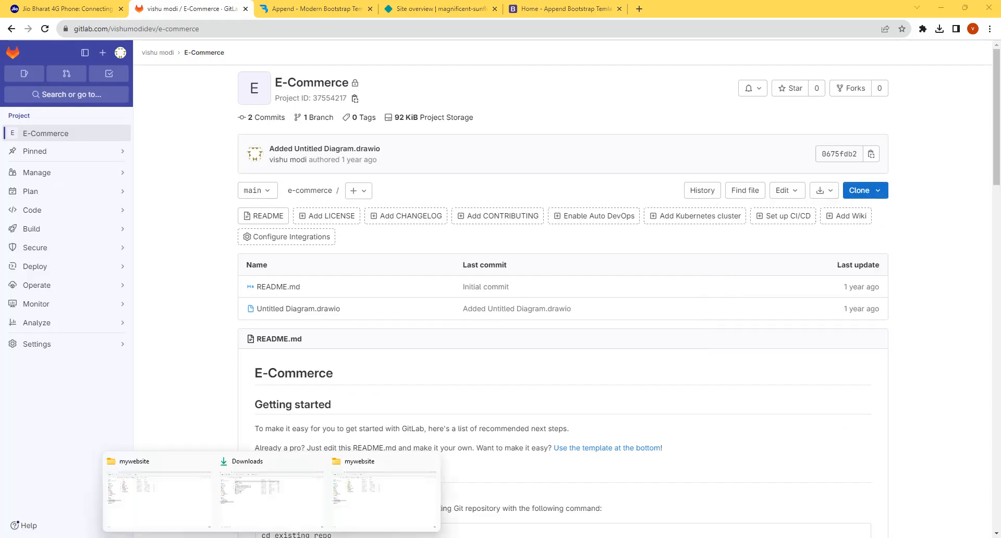
pyautogui.click(367, 502)
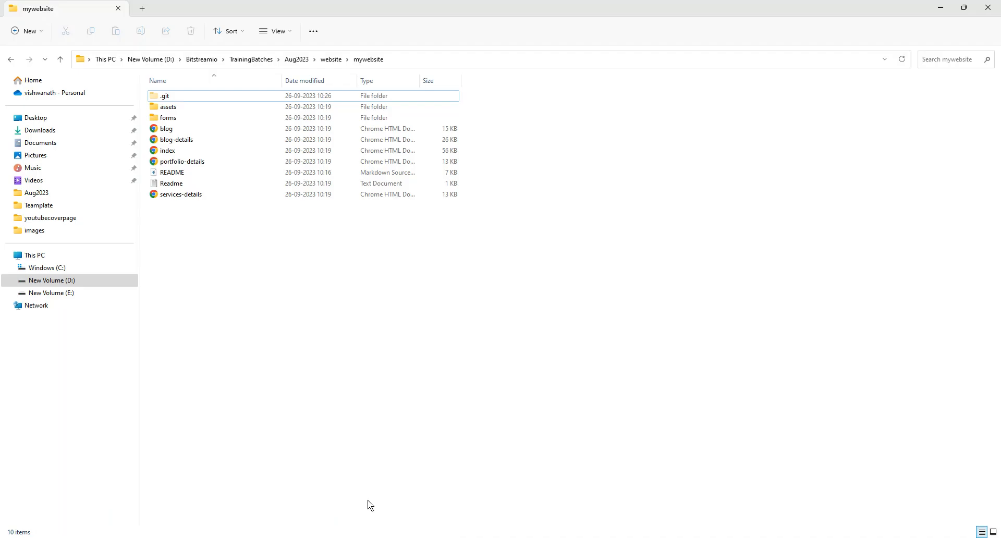
pyautogui.click(475, 57)
pyautogui.write('cmd')
pyautogui.press('Return')
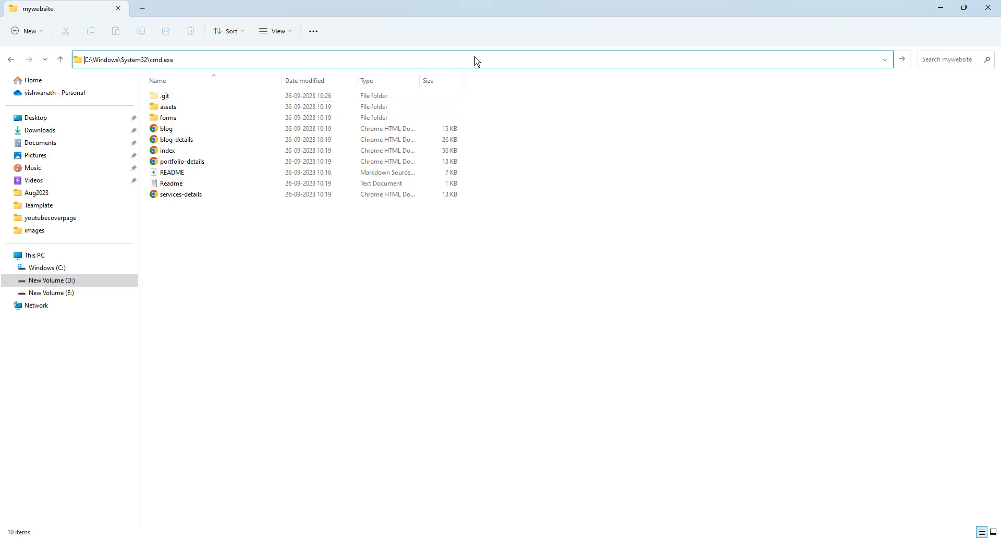
pyautogui.press('Return')
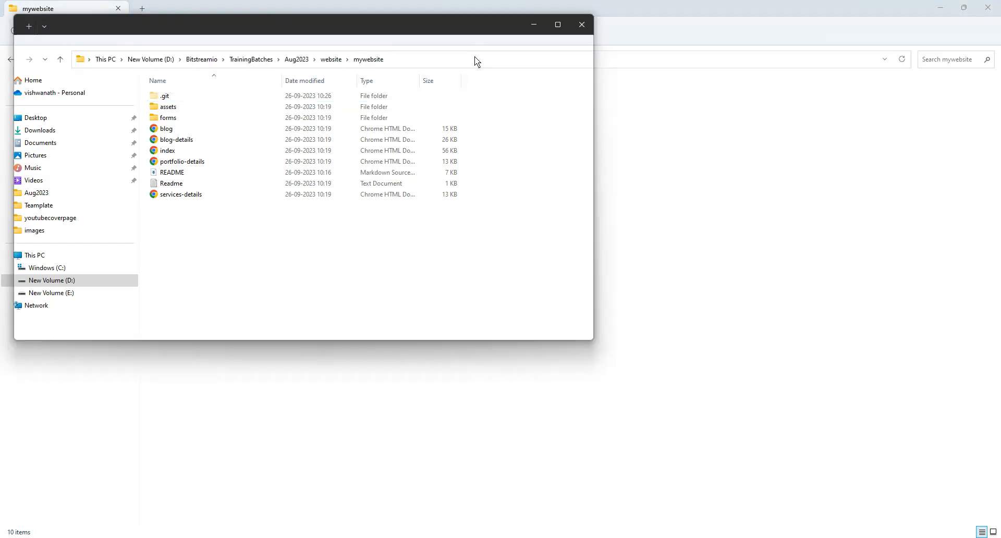
# - Enter git clone with the copied E-Commerce URL without running it, and close the command prompt
pyautogui.write('git clone')
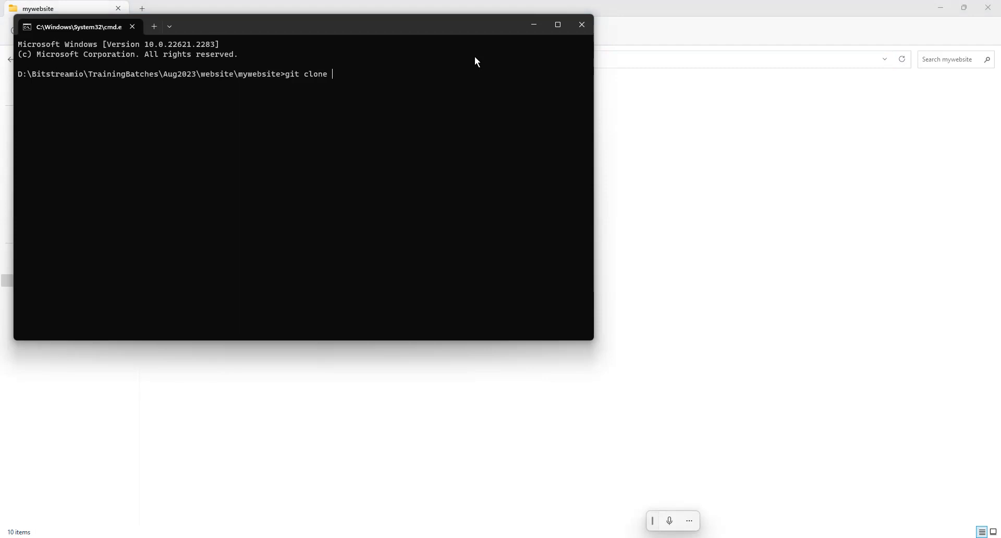
pyautogui.rightClick(371, 103)
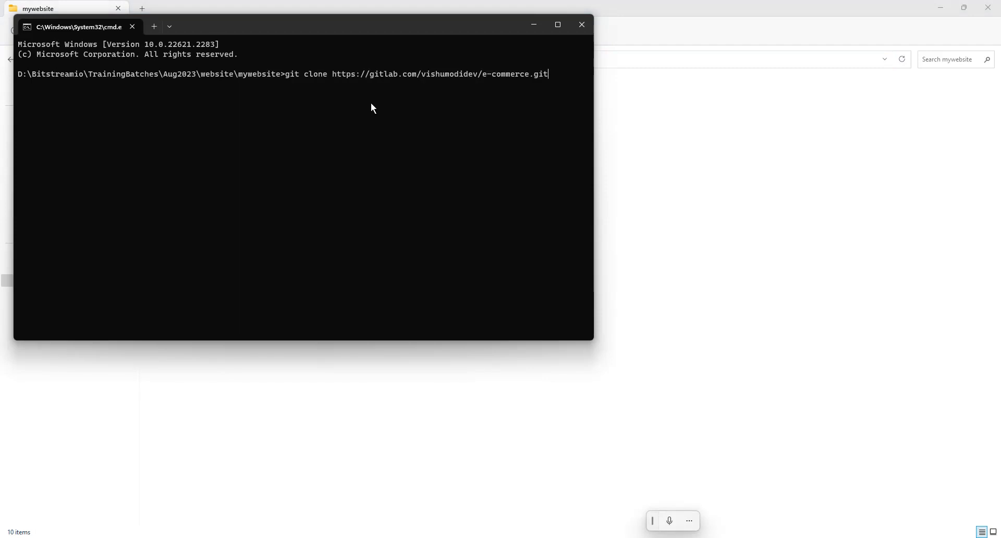
pyautogui.click(580, 25)
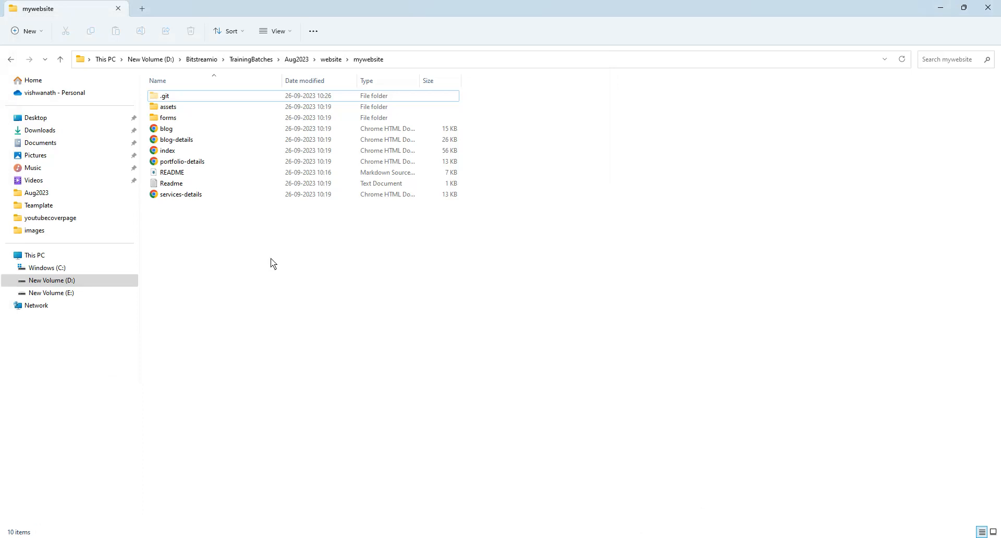
# - Examine the .git folder and the README Markdown file in the mywebsite folder, and clear the selection
pyautogui.click(182, 97)
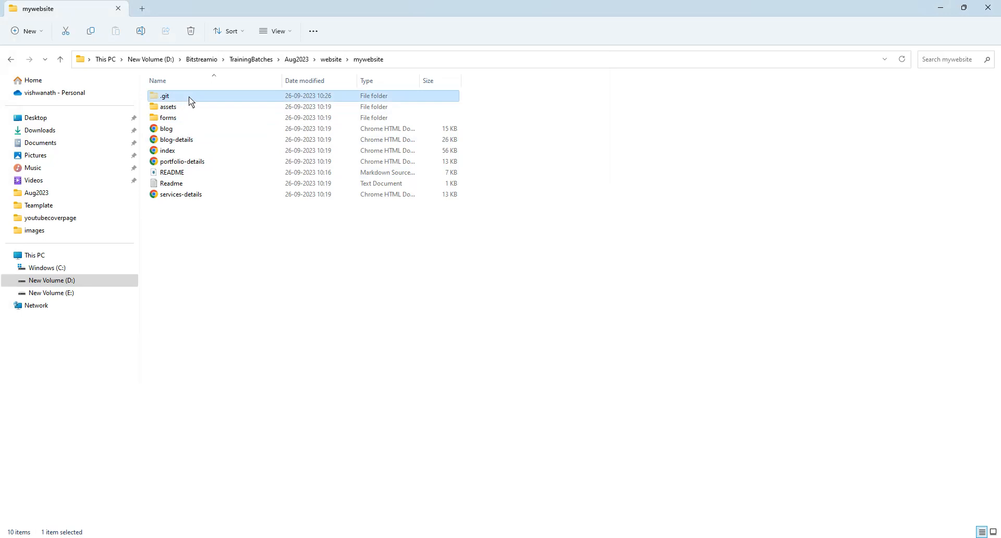
pyautogui.keyDown('ctrl'); pyautogui.click(204, 173); pyautogui.keyUp('ctrl')
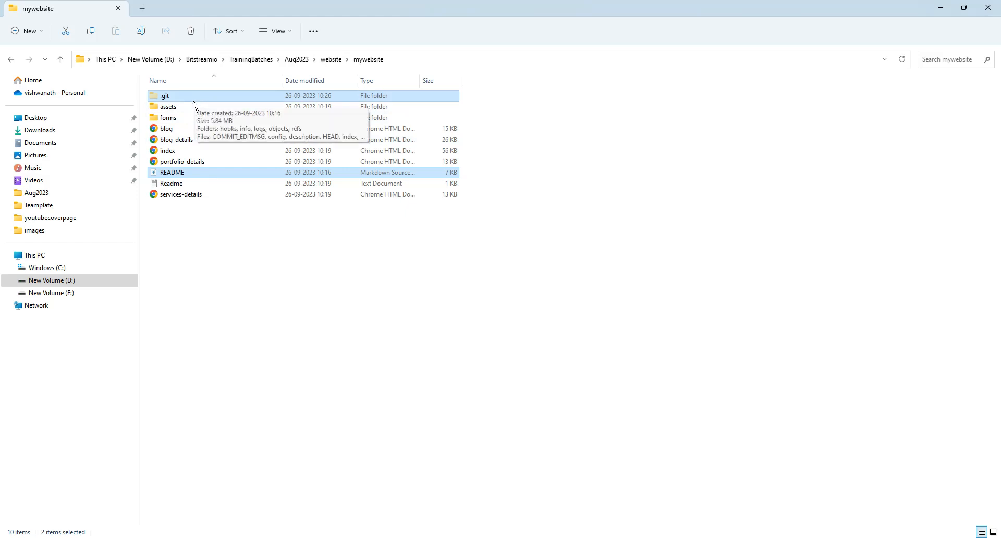
pyautogui.click(377, 315)
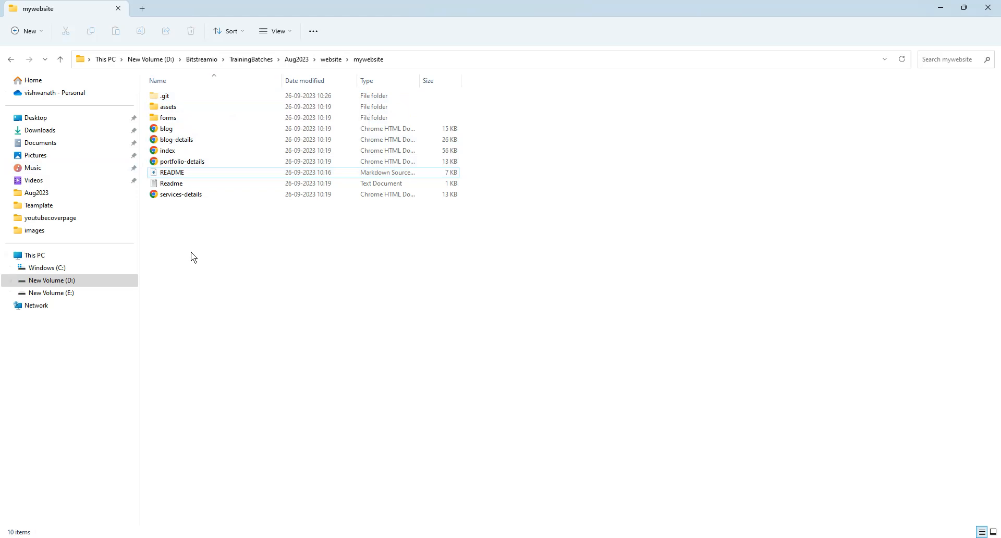
# - Open a command prompt in the mywebsite folder and stage all files with git add
pyautogui.click(430, 55)
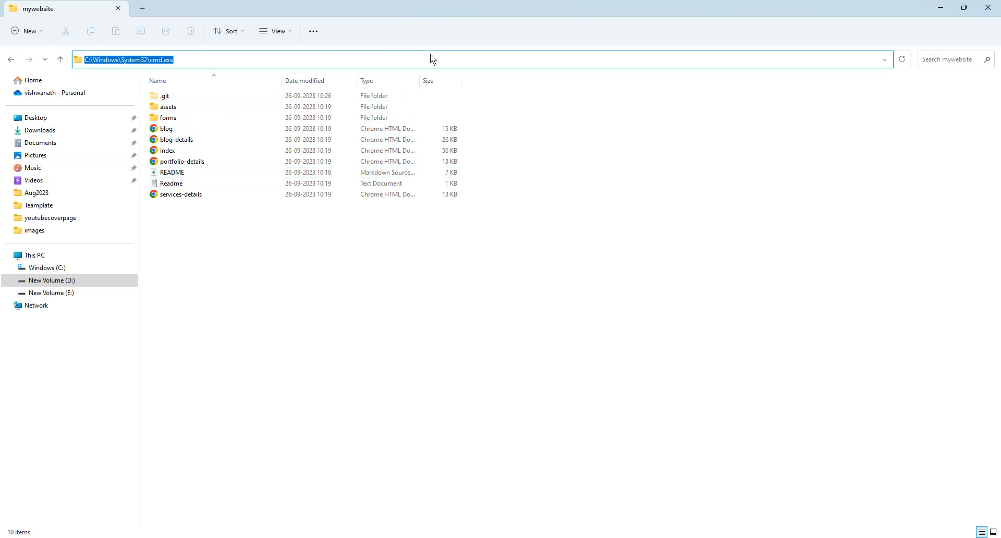
pyautogui.write('cmd')
pyautogui.press('Return')
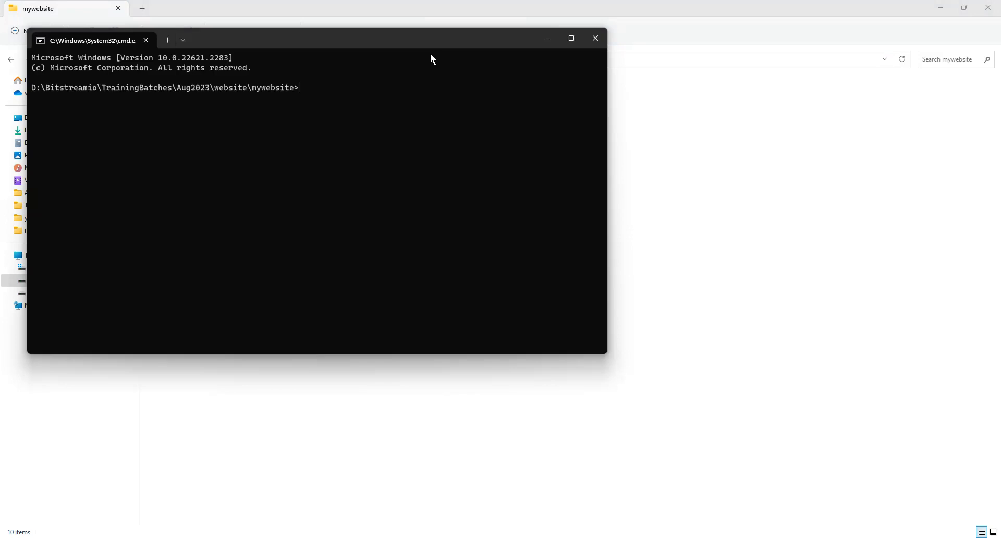
pyautogui.write('git add .')
pyautogui.press('Return')
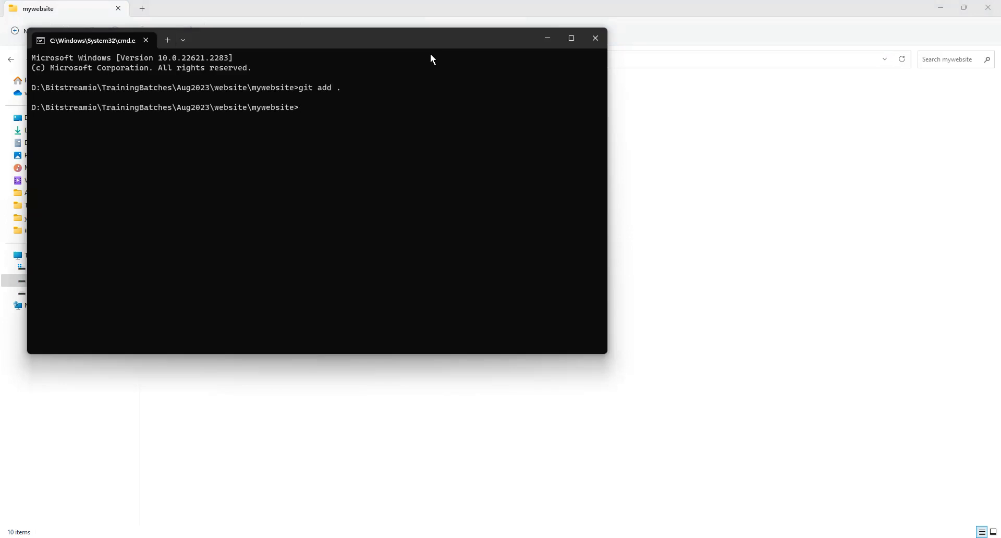
# - Run git commit on the staged files with the message "added initial code"
pyautogui.write('git')
pyautogui.press('BackSpace')
pyautogui.press('BackSpace')
pyautogui.press('BackSpace')
pyautogui.write('git commit -m "ad"')
pyautogui.press('Left')
pyautogui.write('added ini')
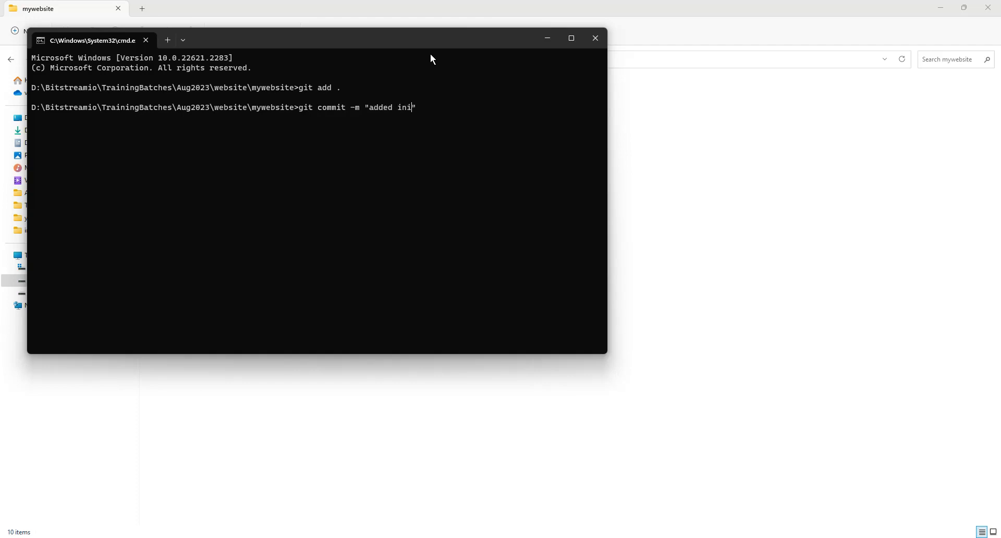
pyautogui.write('tial code')
pyautogui.press('Return')
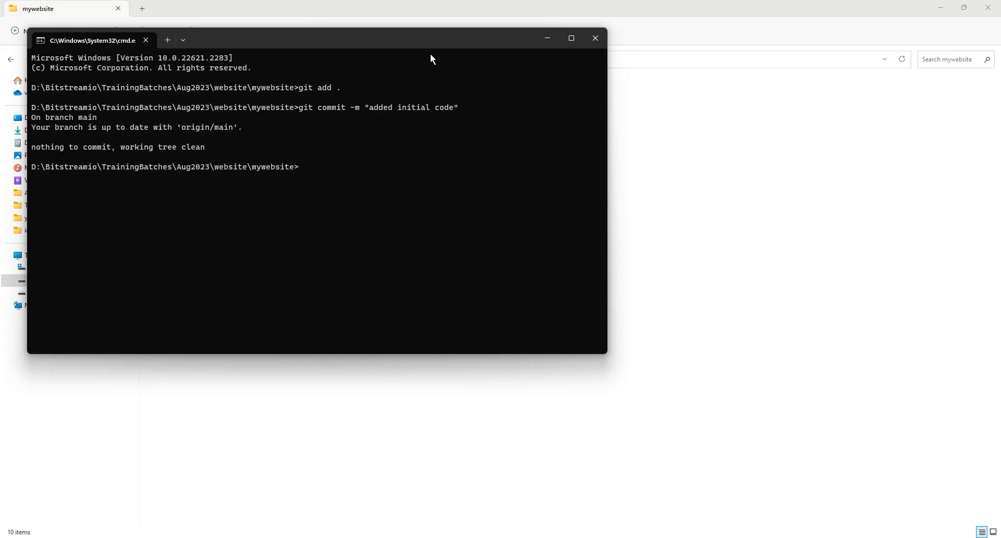
# - Enter git push without running it, and close the command prompt
pyautogui.write('git push')
pyautogui.click(602, 39)
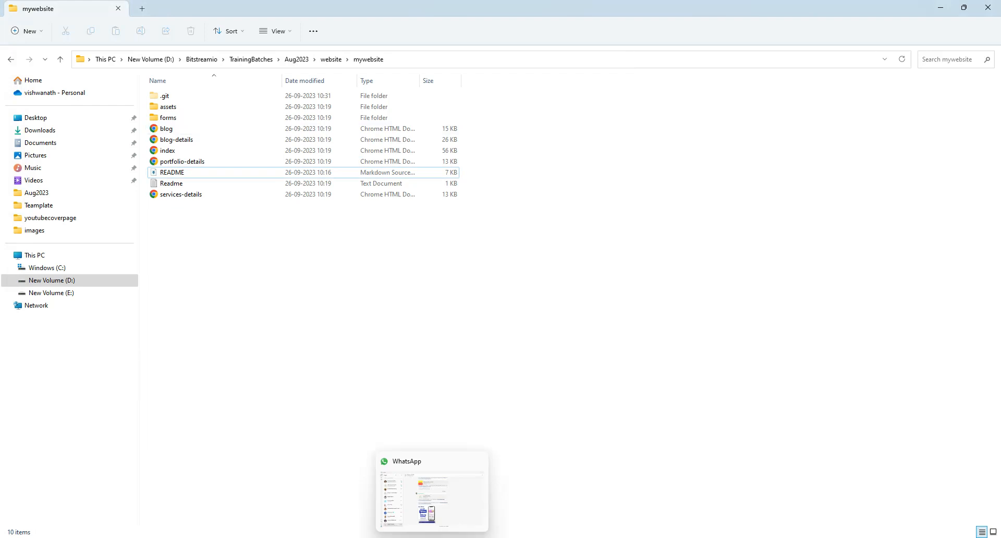
# - Switch back to Chrome and review the GitLab project, the Netlify site overview, the earlier git push output and the live Append site
pyautogui.click(431, 537)
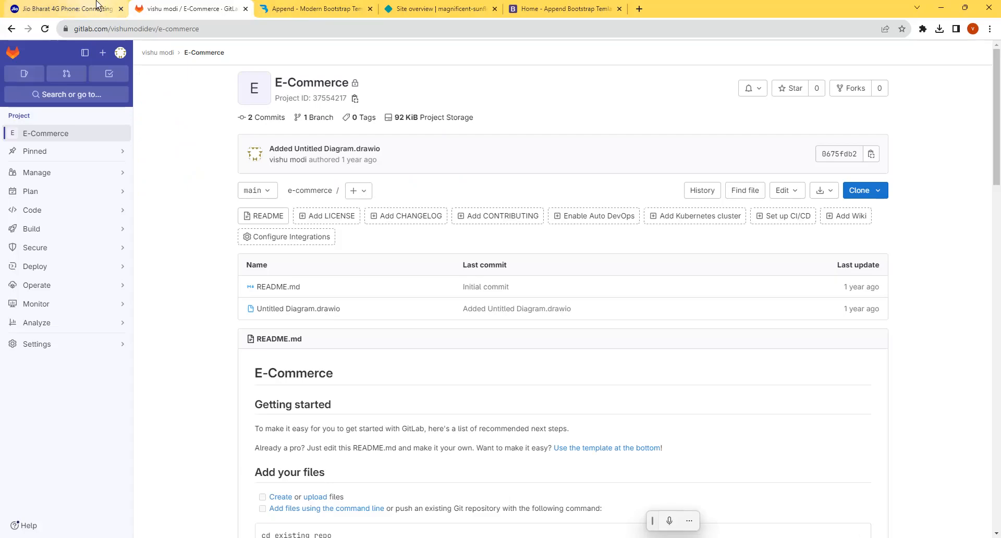
pyautogui.click(433, 8)
pyautogui.click(203, 8)
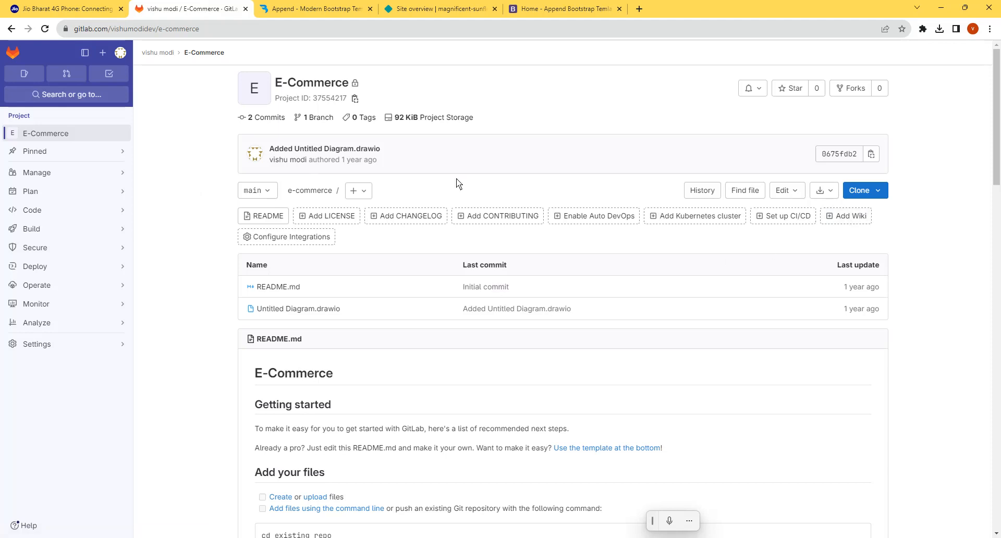
pyautogui.click(435, 8)
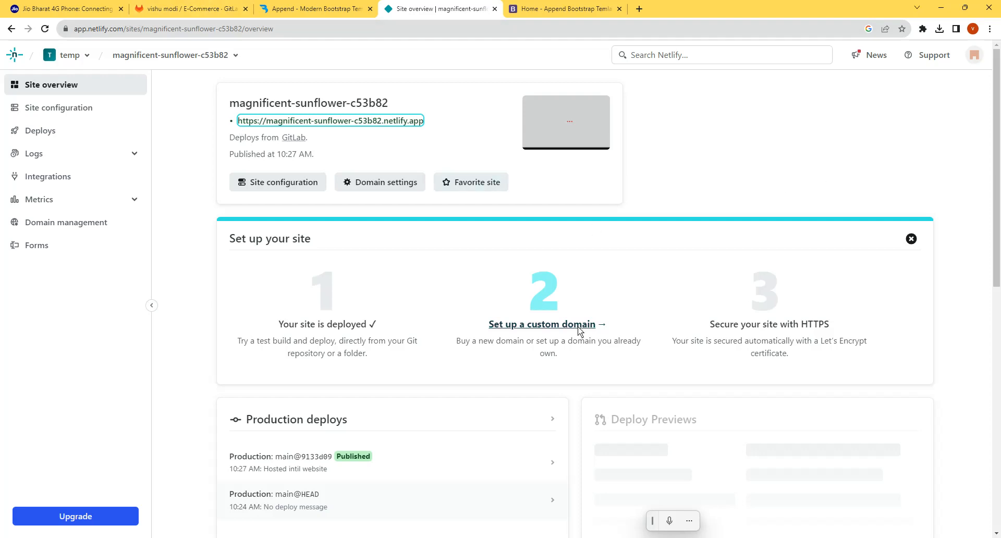
pyautogui.click(312, 537)
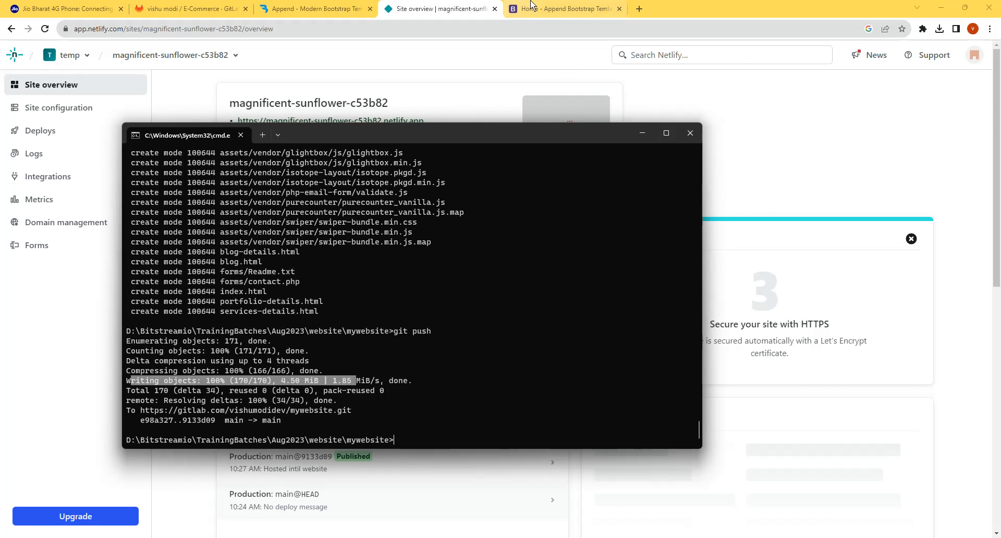
pyautogui.click(563, 8)
pyautogui.press('Return')
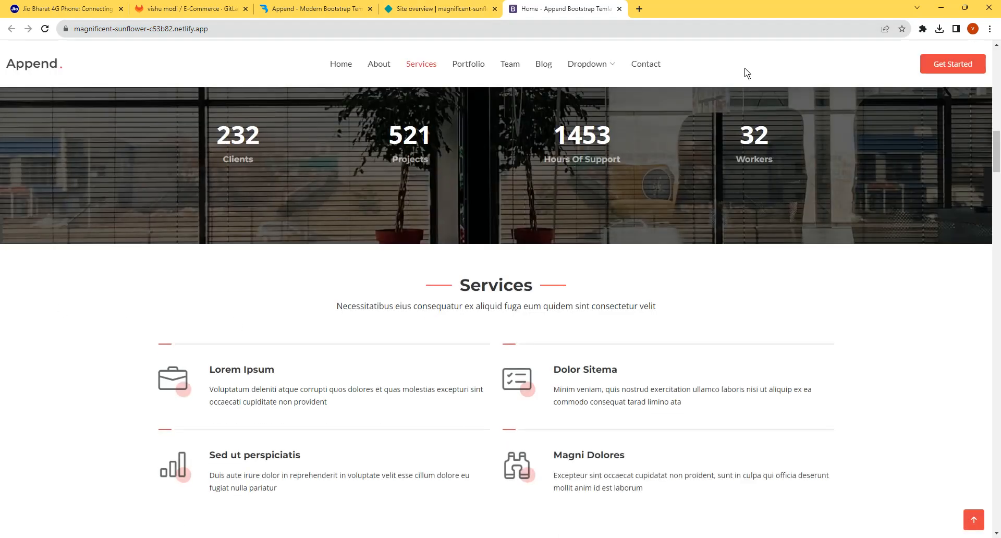
pyautogui.click(835, 537)
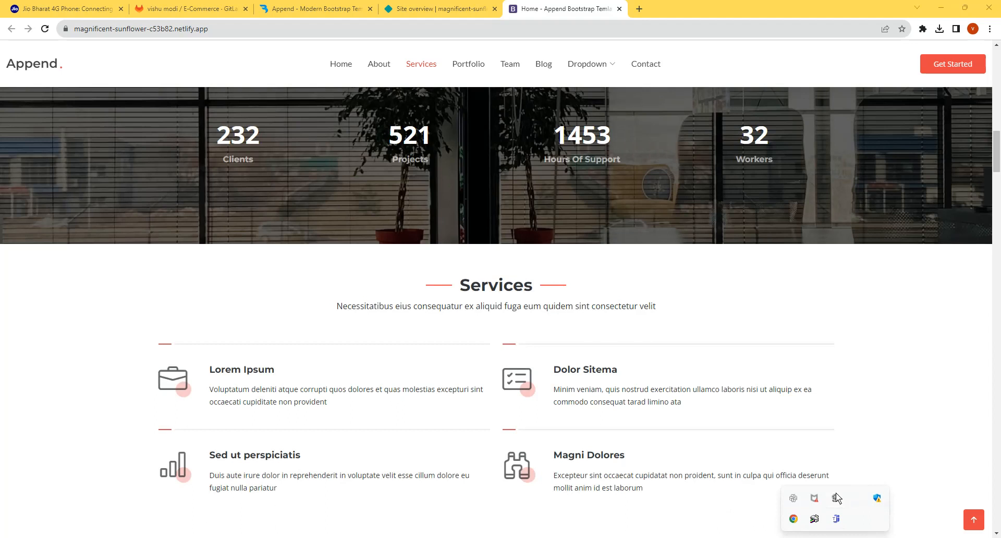